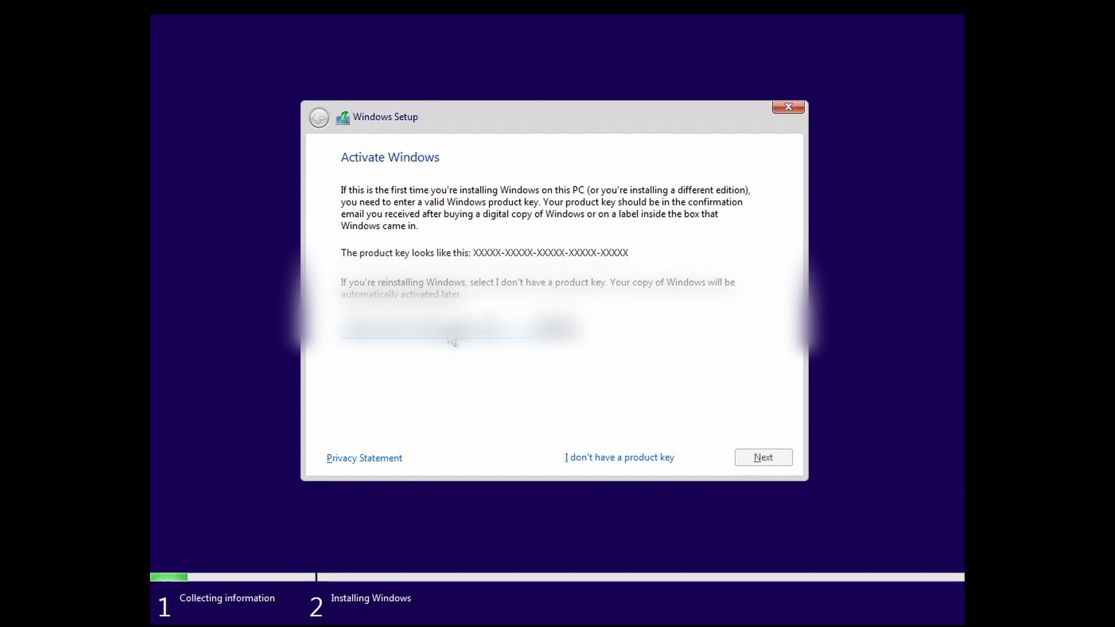
Step: Submit the product key and accept the Windows 11 license terms
type("X")
key("Return")
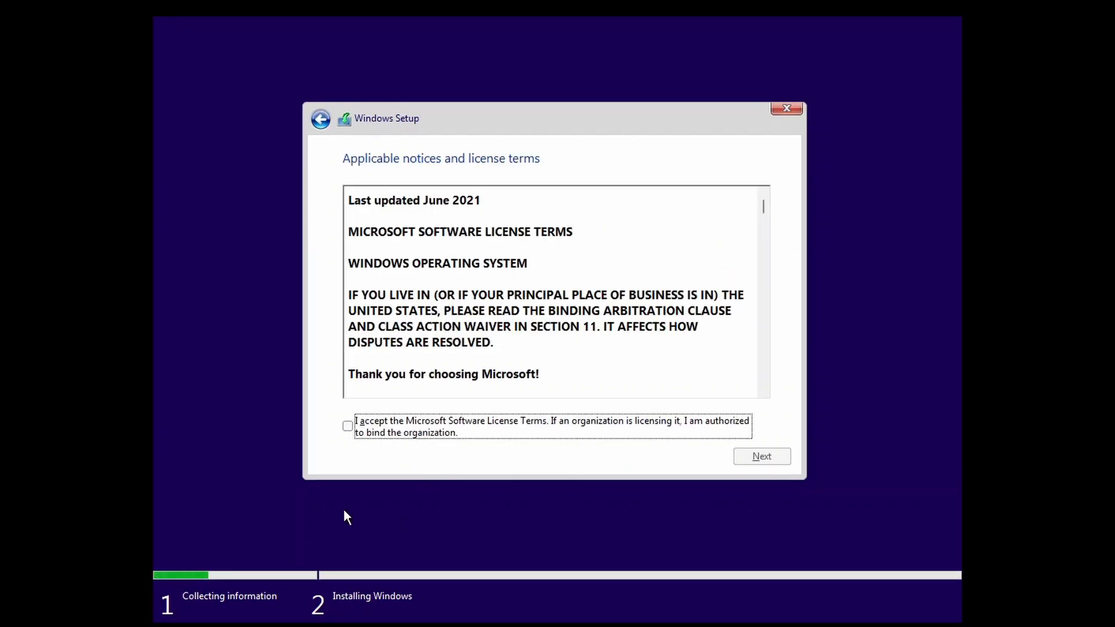
left_click(347, 426)
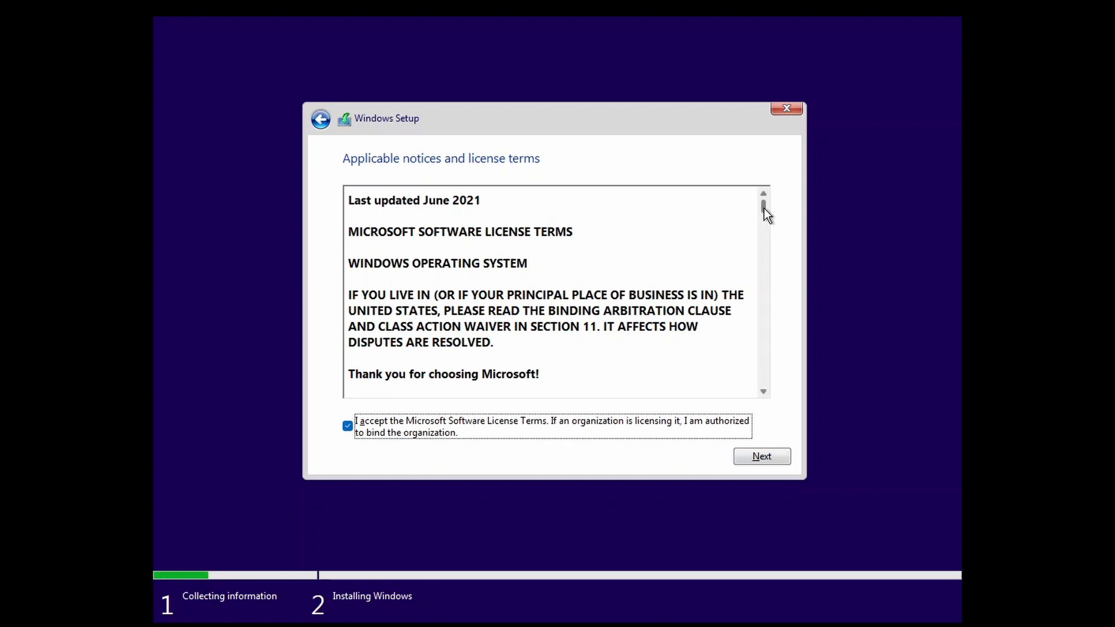
mouse_move(765, 208)
left_mouse_down()
mouse_move(762, 287)
mouse_move(778, 224)
left_mouse_up()
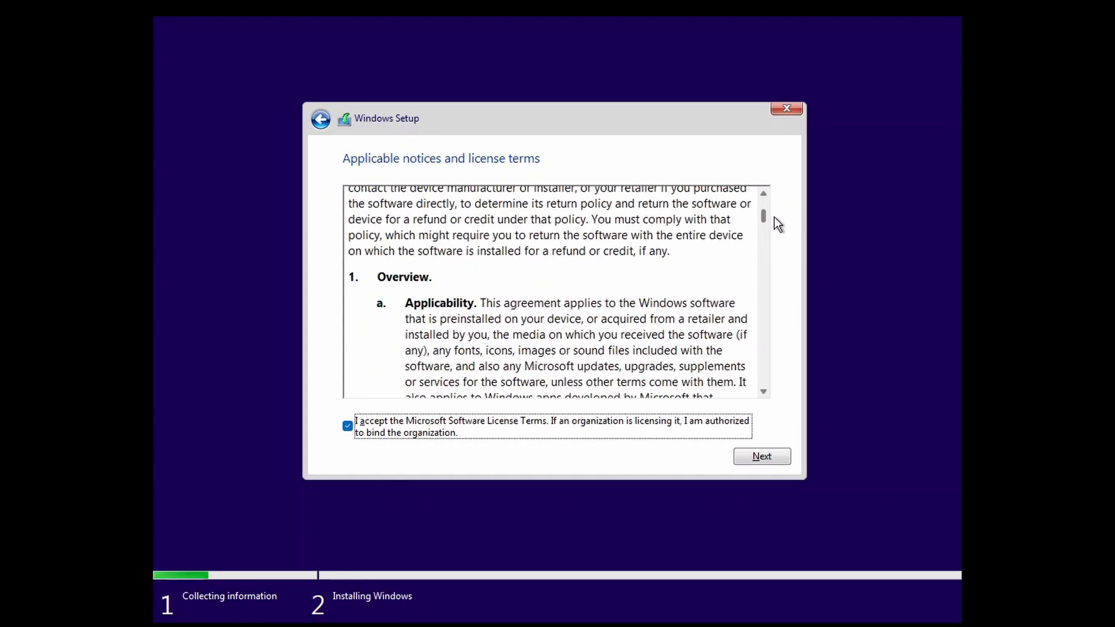
left_click(348, 426)
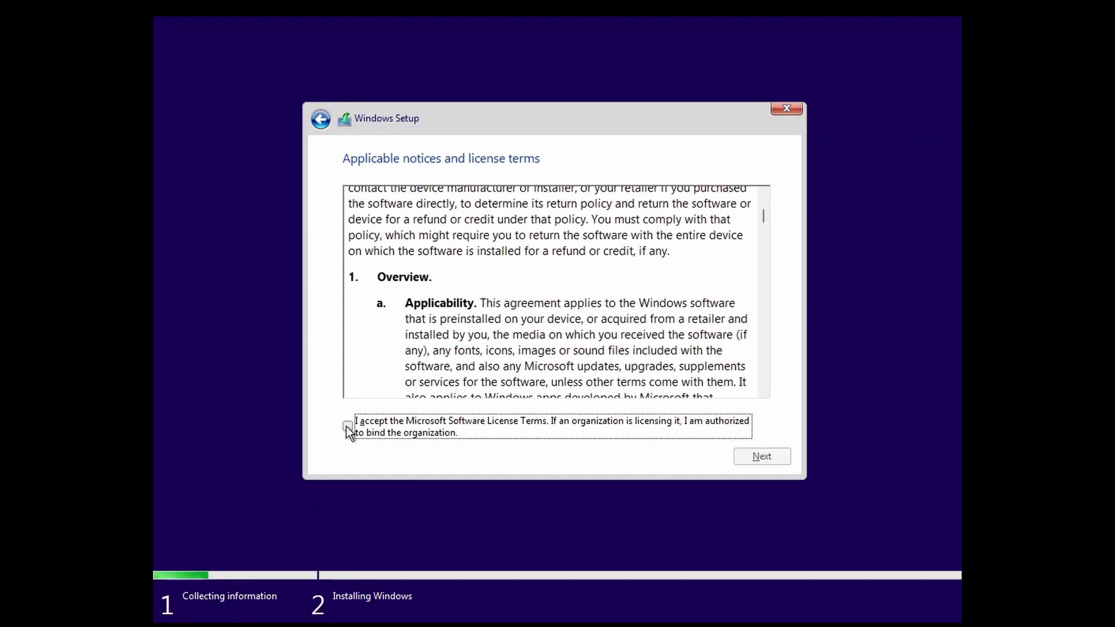
left_click(347, 426)
left_click(735, 455)
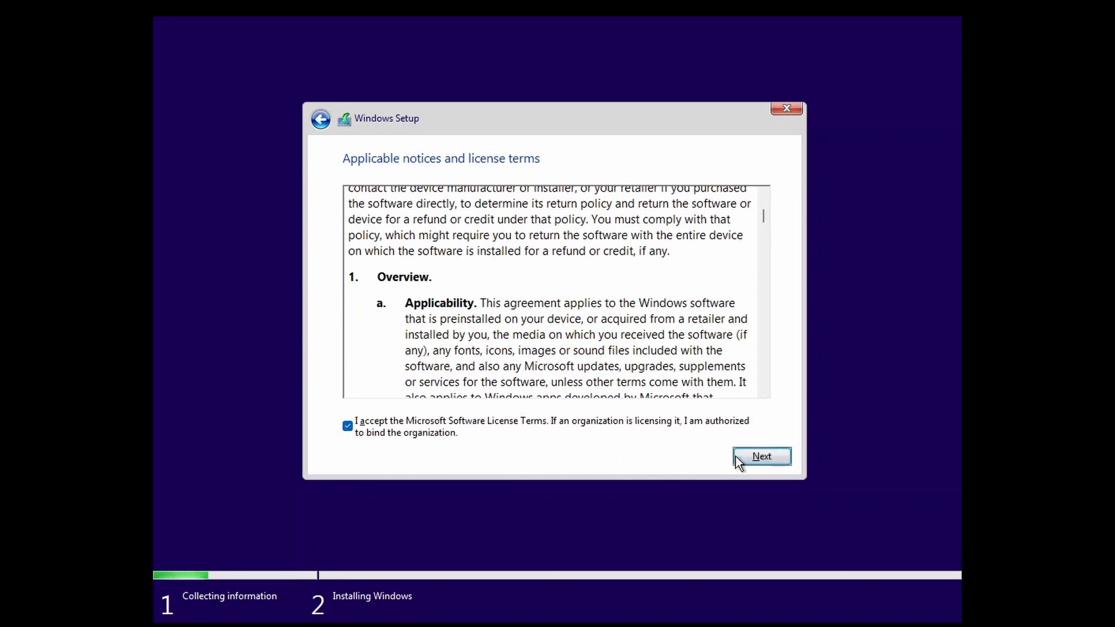
Step: Choose a custom install and format Drive 0 Partition 4
left_click(661, 308)
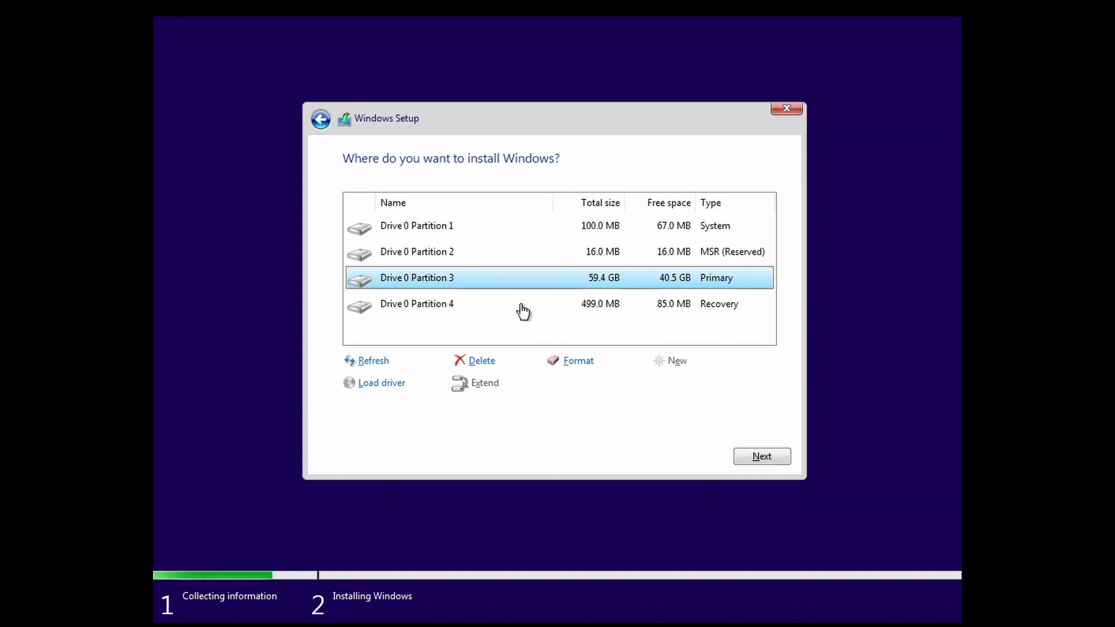
left_click(521, 311)
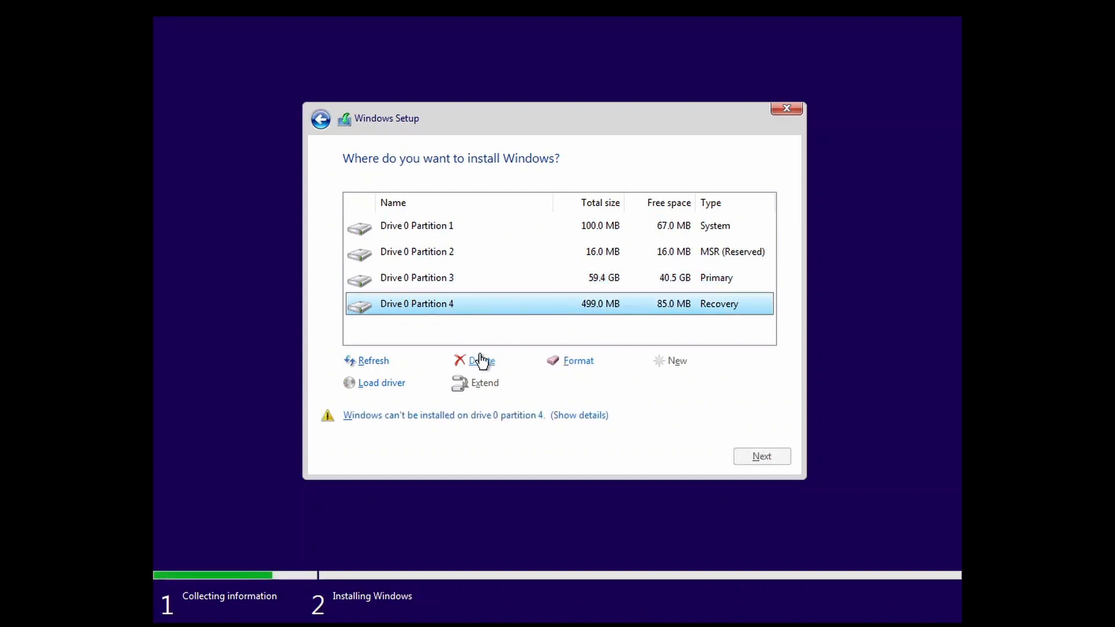
left_click(560, 366)
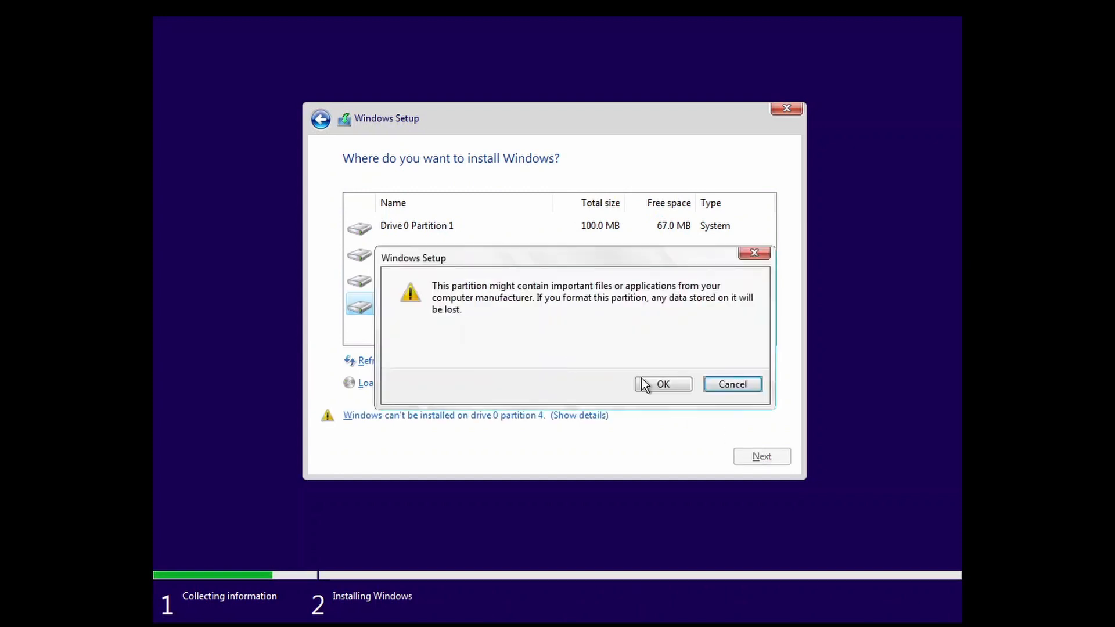
left_click(682, 385)
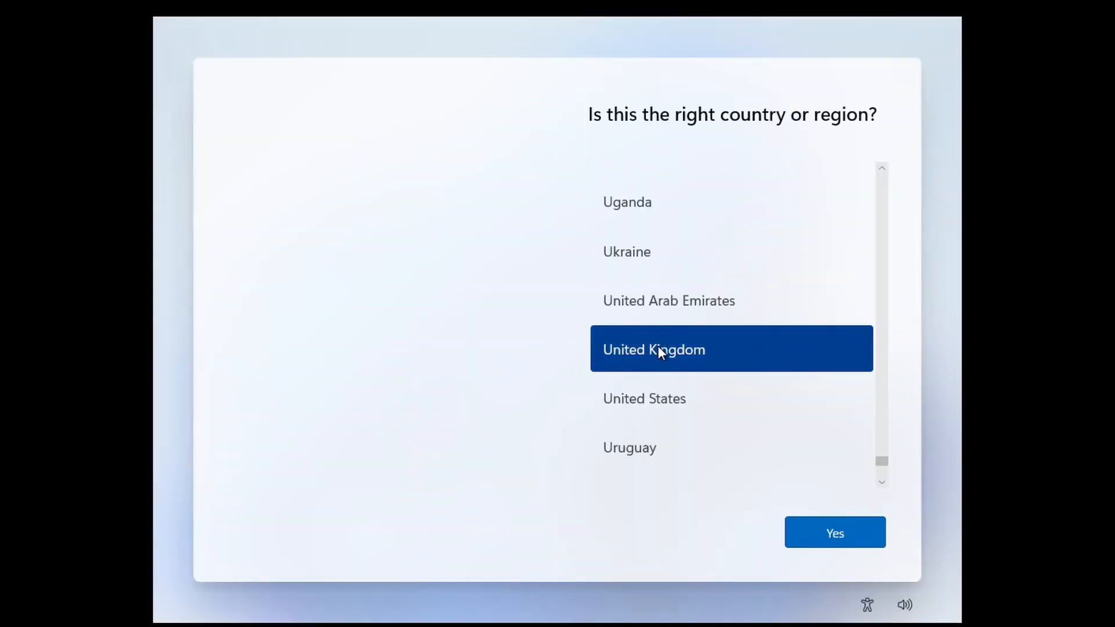
Step: Confirm United Kingdom as the region, briefly checking the accessibility options
left_click(834, 534)
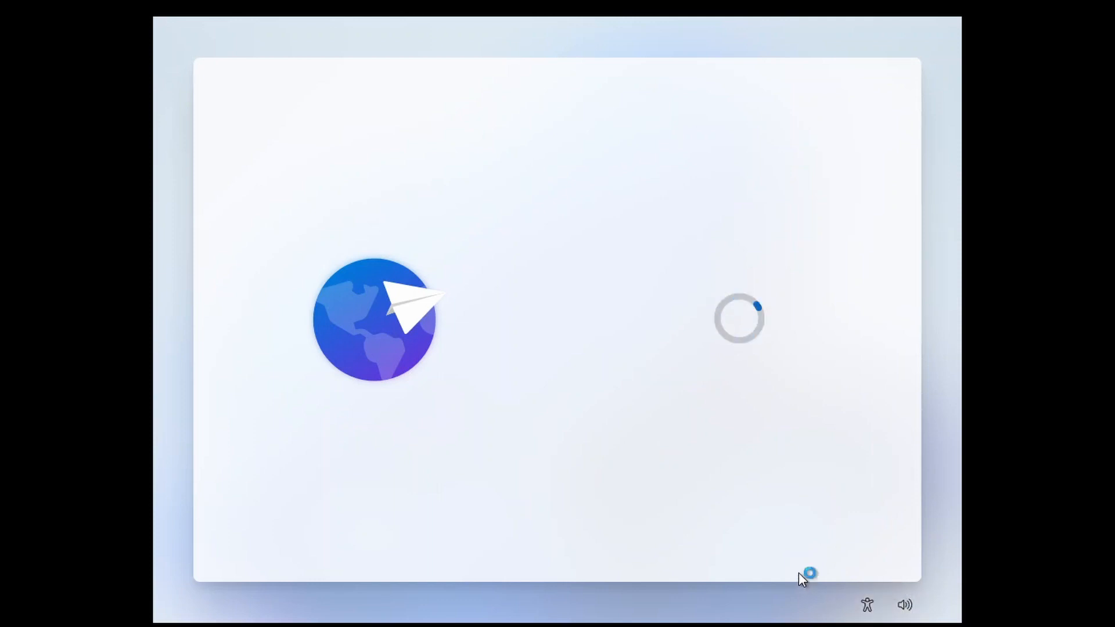
left_click(876, 607)
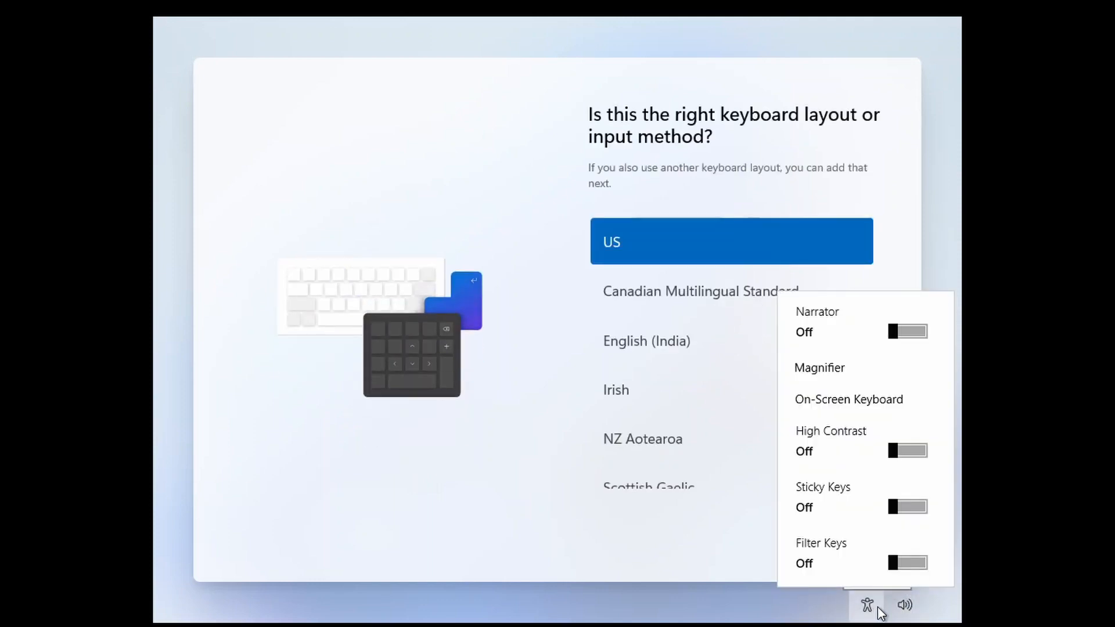
left_click(478, 219)
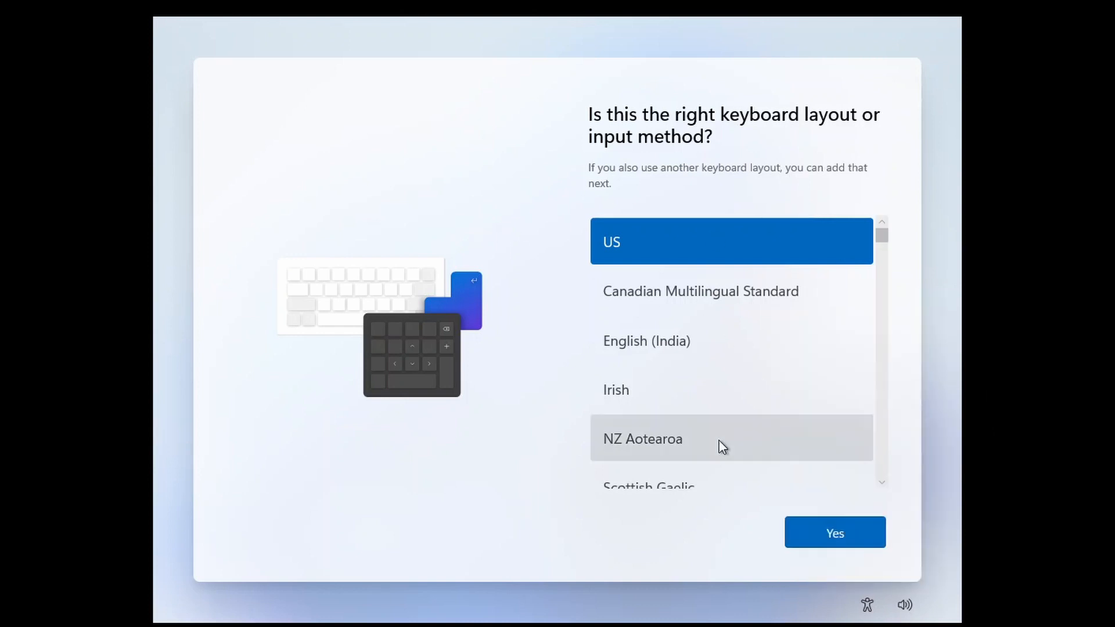
Step: Choose the United Kingdom keyboard layout and skip adding a second layout
scroll(709, 349, "down", 5)
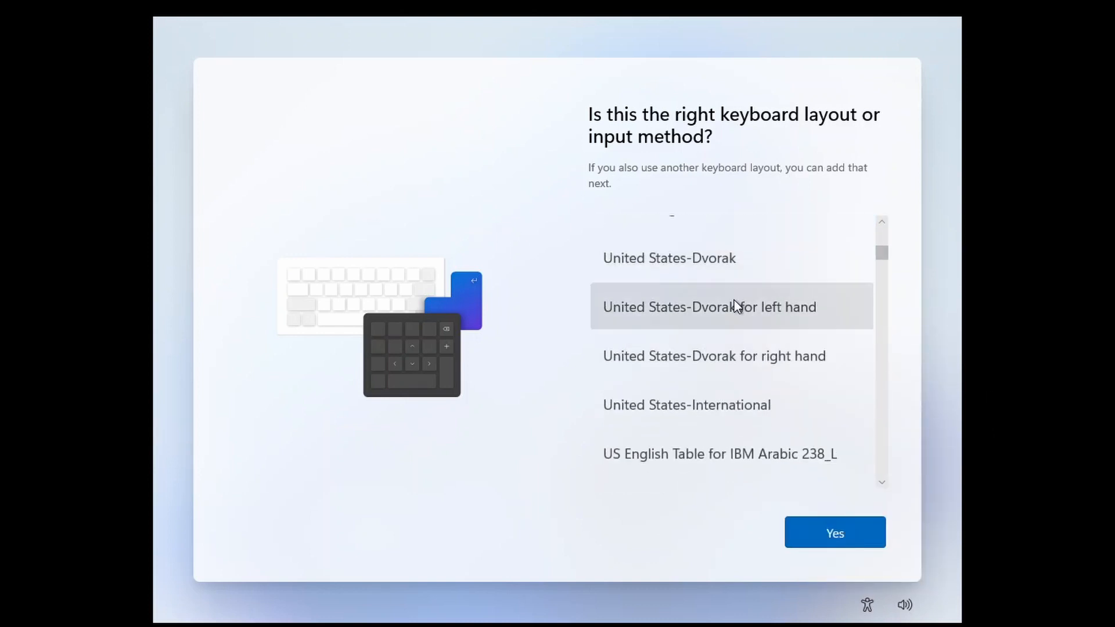
scroll(736, 299, "up", 10)
scroll(714, 372, "down", 1)
scroll(705, 341, "down", 2)
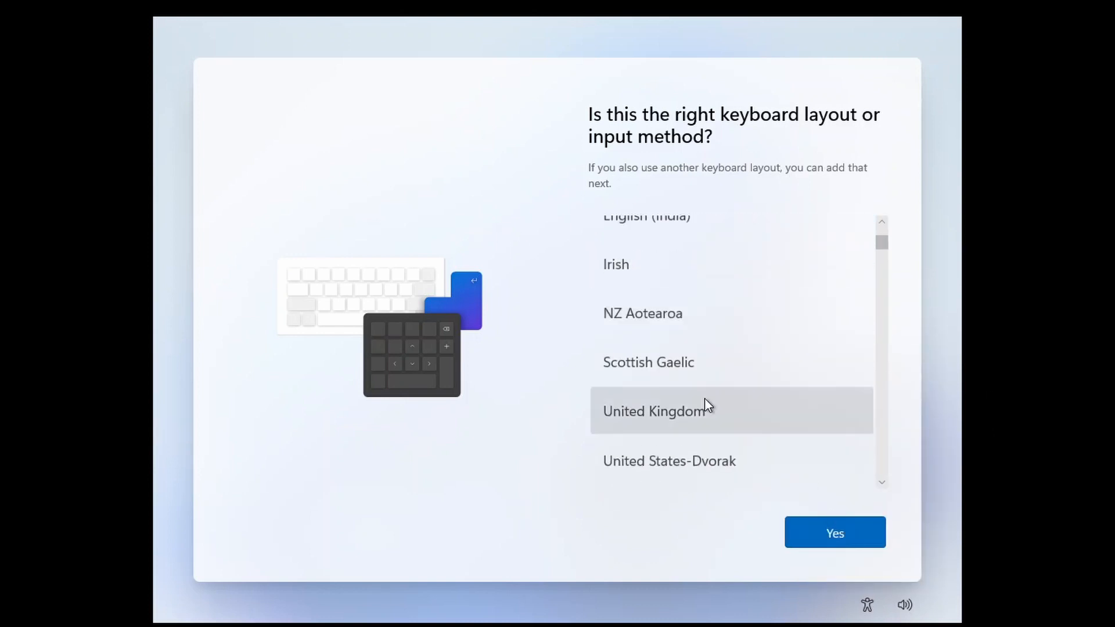
left_click(705, 407)
left_click(801, 525)
left_click(813, 533)
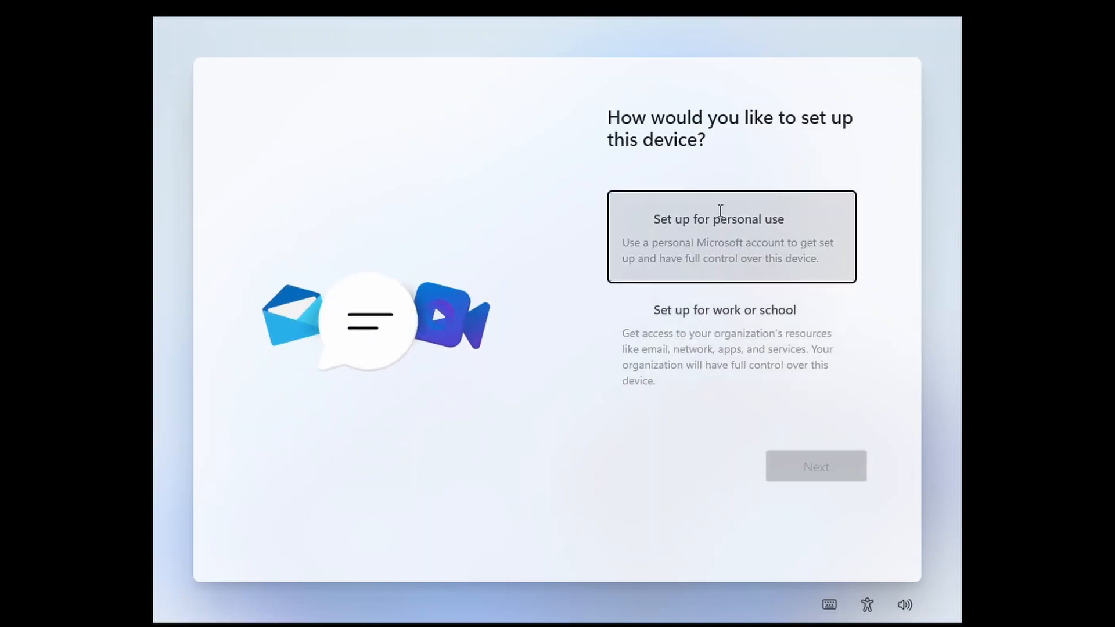
Step: Choose personal use and sign in with the Microsoft account e-mail and password
left_click(719, 215)
left_click(816, 467)
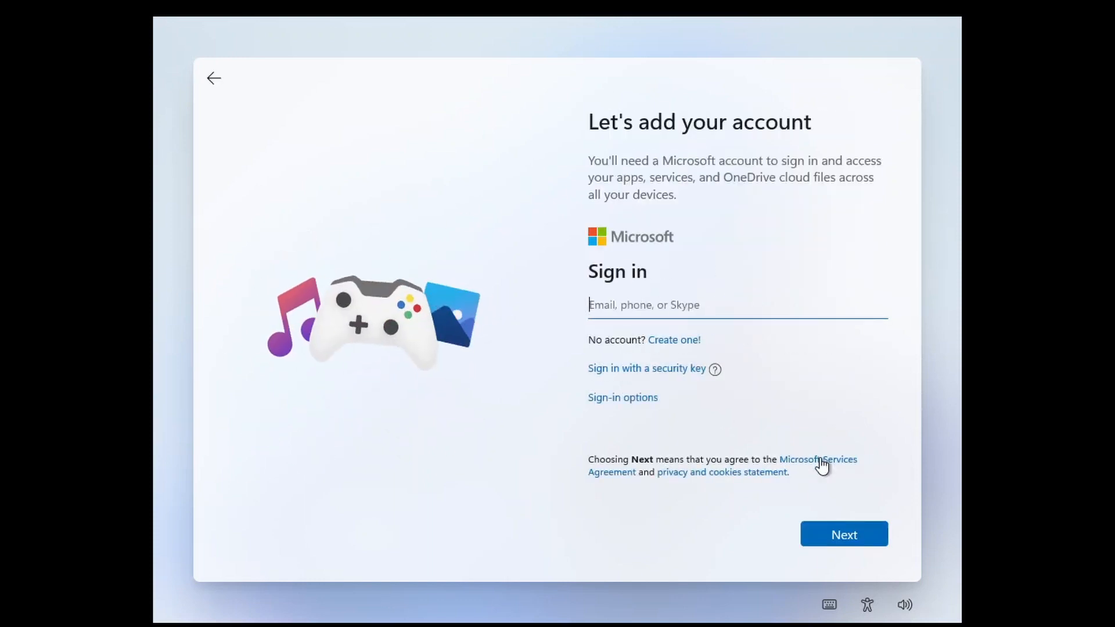
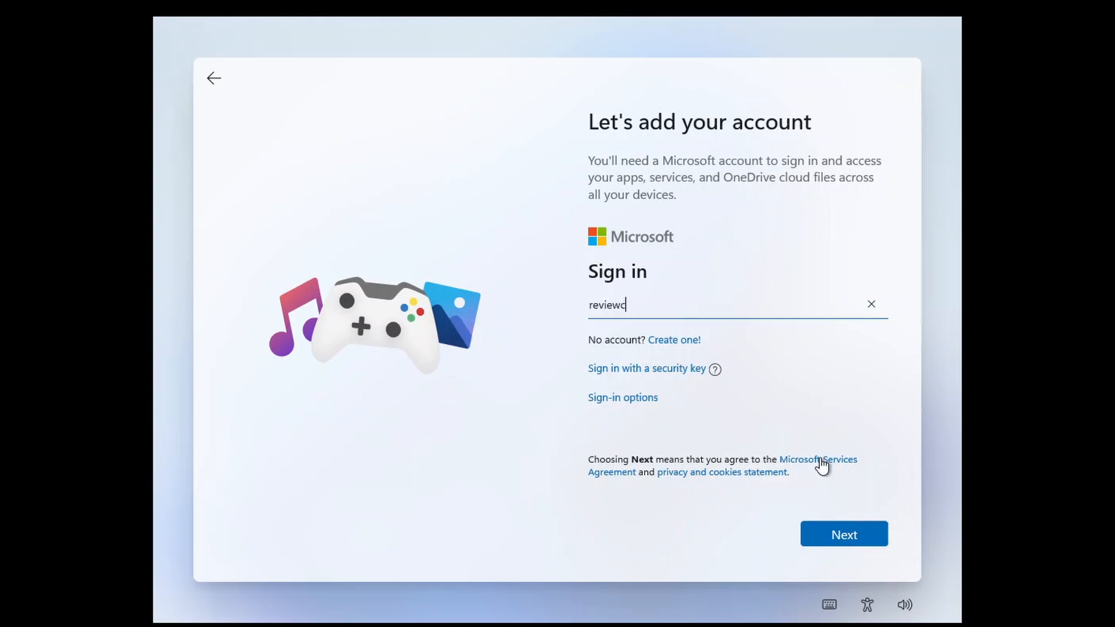
left_click(834, 538)
type("****")
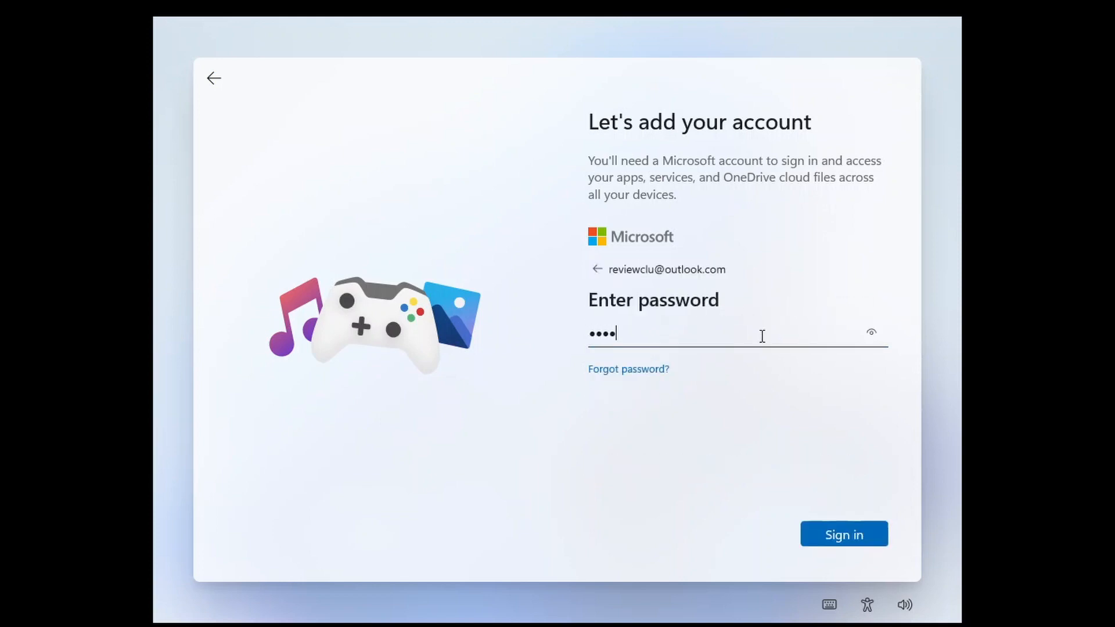
type("*******")
key("Return")
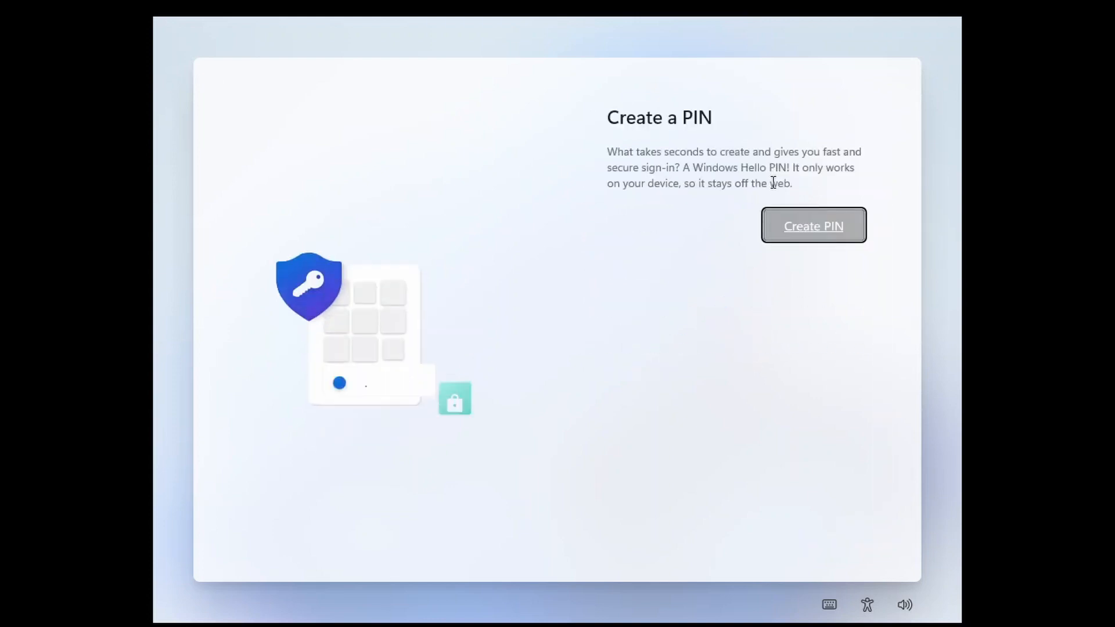
Step: Create a four-digit PIN, entering it in both PIN fields
left_click(800, 238)
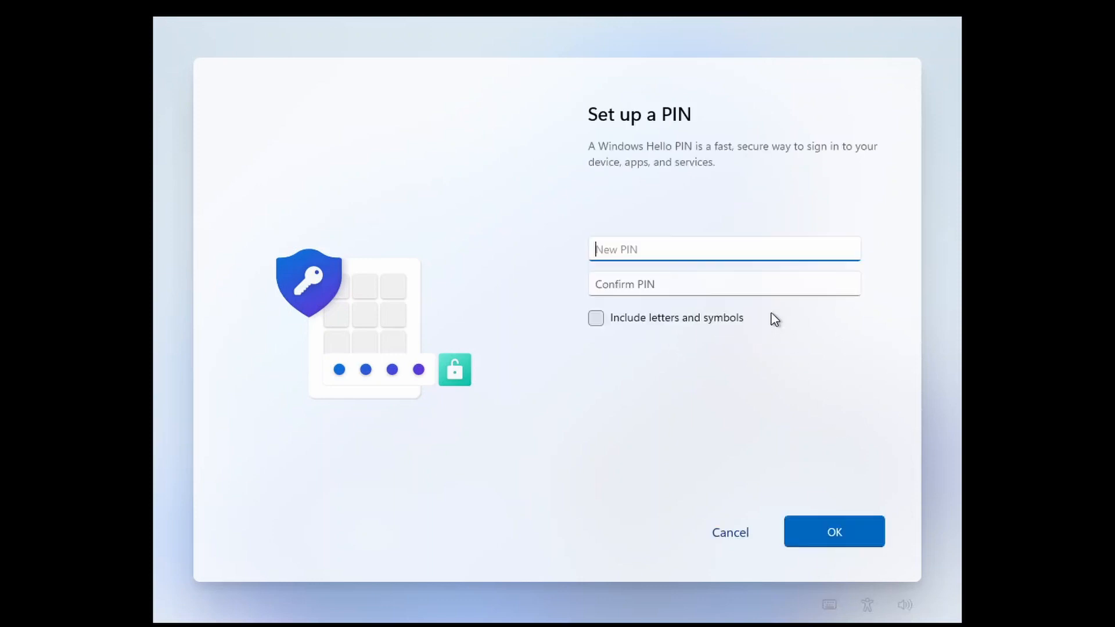
type("1234")
left_click(730, 281)
type("1234")
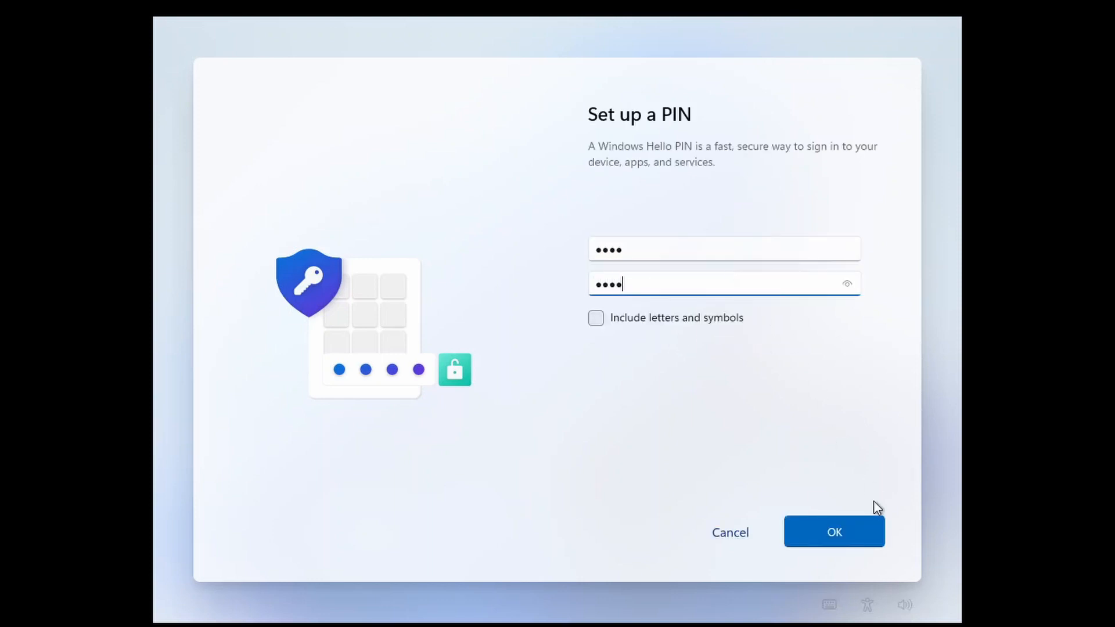
left_click(850, 529)
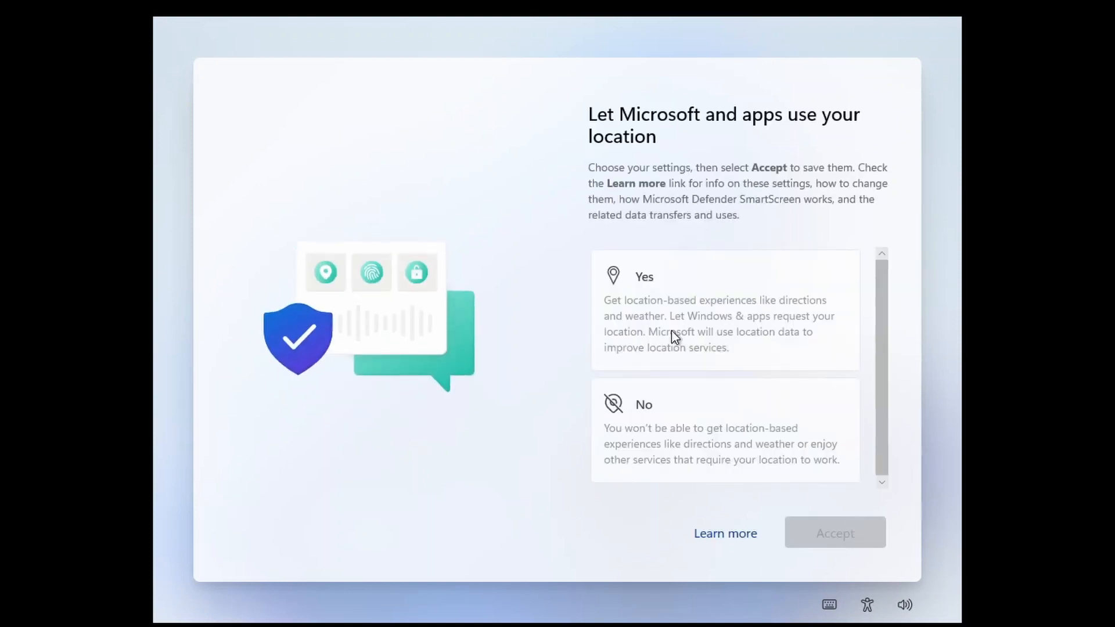
Step: Turn off location use and Find my device
left_click(673, 331)
left_click(755, 400)
left_click(839, 530)
left_click(758, 376)
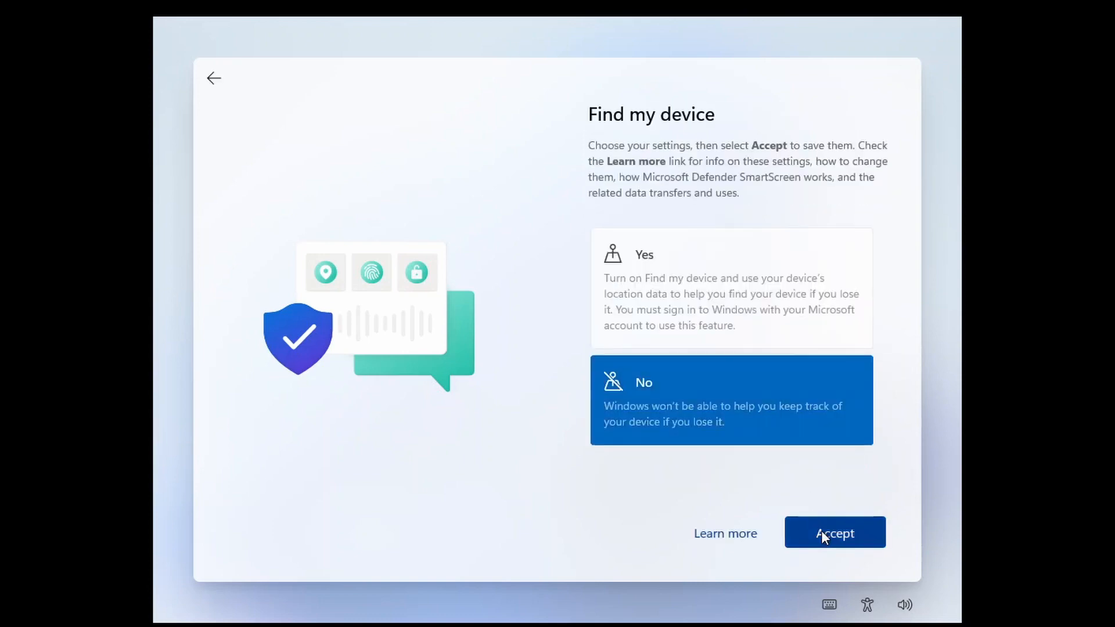
left_click(824, 536)
Step: Choose required diagnostic data only and decline inking, tailored experiences and advertising ID
scroll(752, 399, "down", 3)
left_click(755, 432)
left_click(846, 533)
left_click(799, 428)
left_click(835, 533)
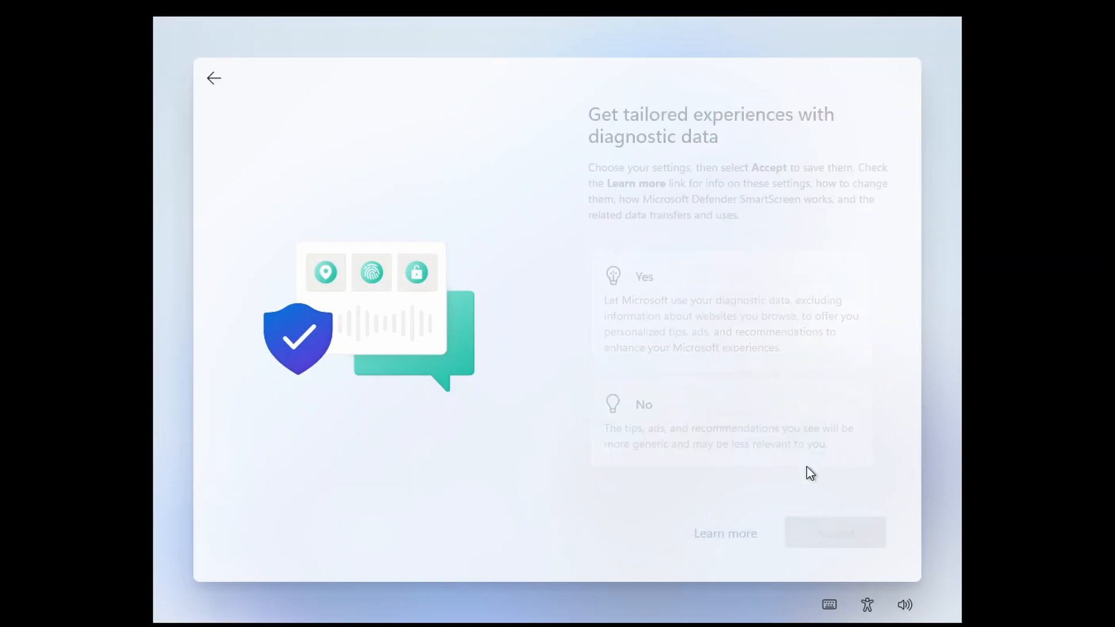
left_click(809, 464)
left_click(828, 532)
left_click(806, 421)
left_click(825, 531)
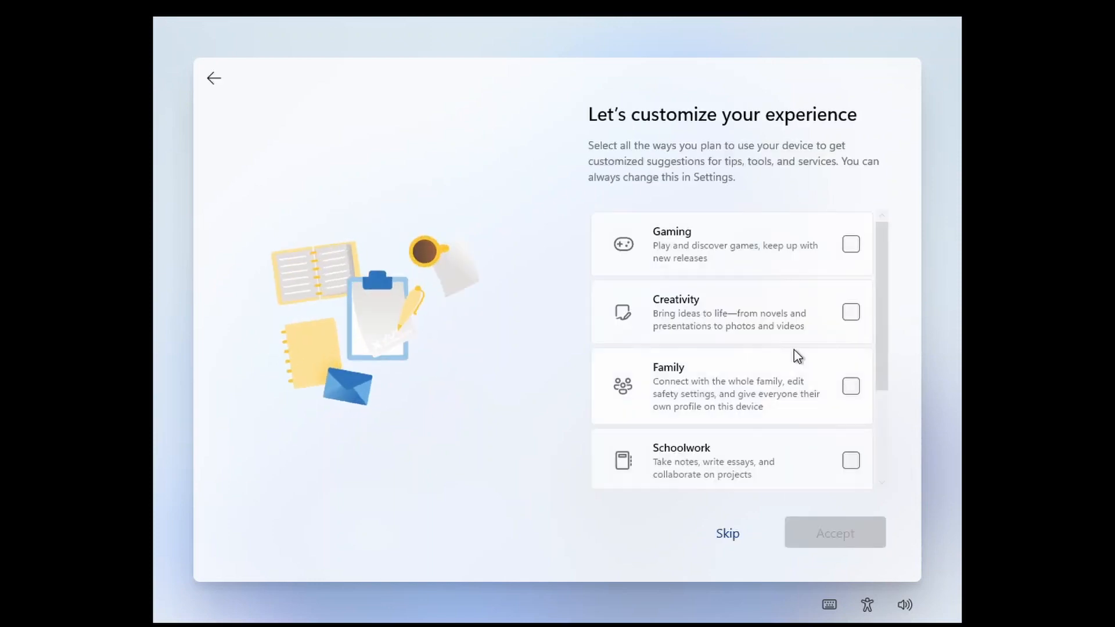
Step: Pick Gaming, Creativity and Entertainment as planned uses and store files only on this device
left_click(851, 244)
left_click(851, 312)
scroll(836, 353, "down", 2)
left_click(852, 405)
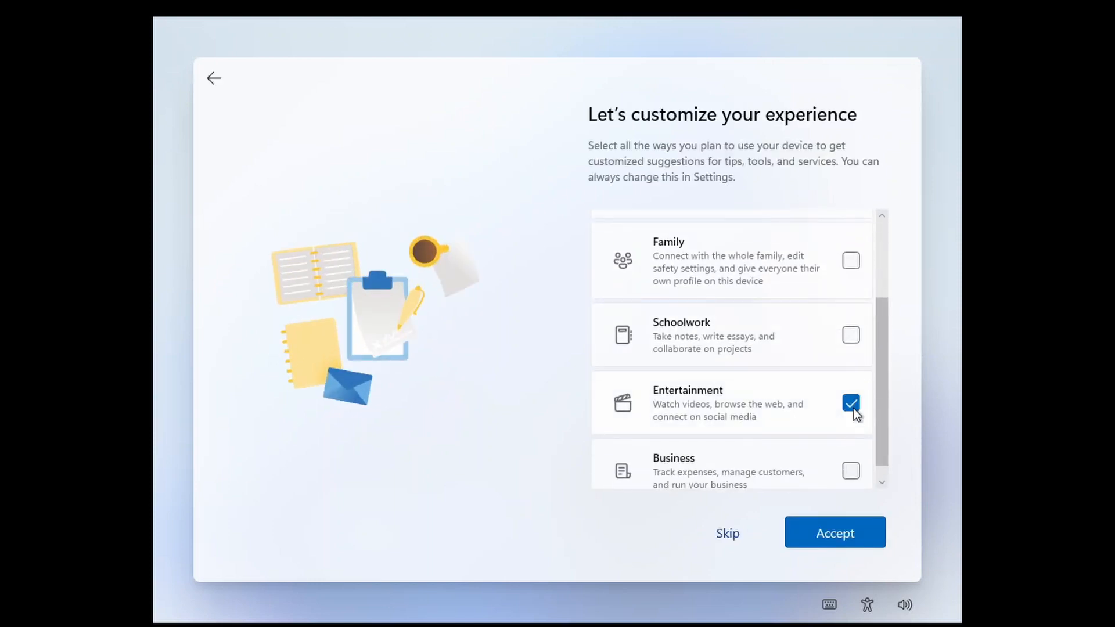
left_click(839, 539)
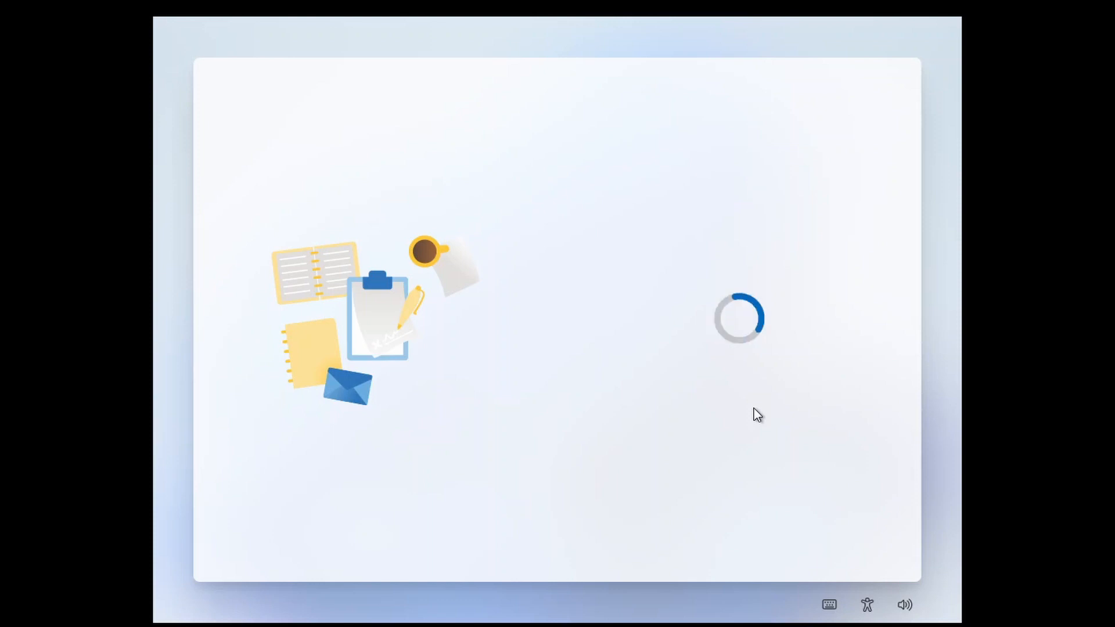
left_click(755, 409)
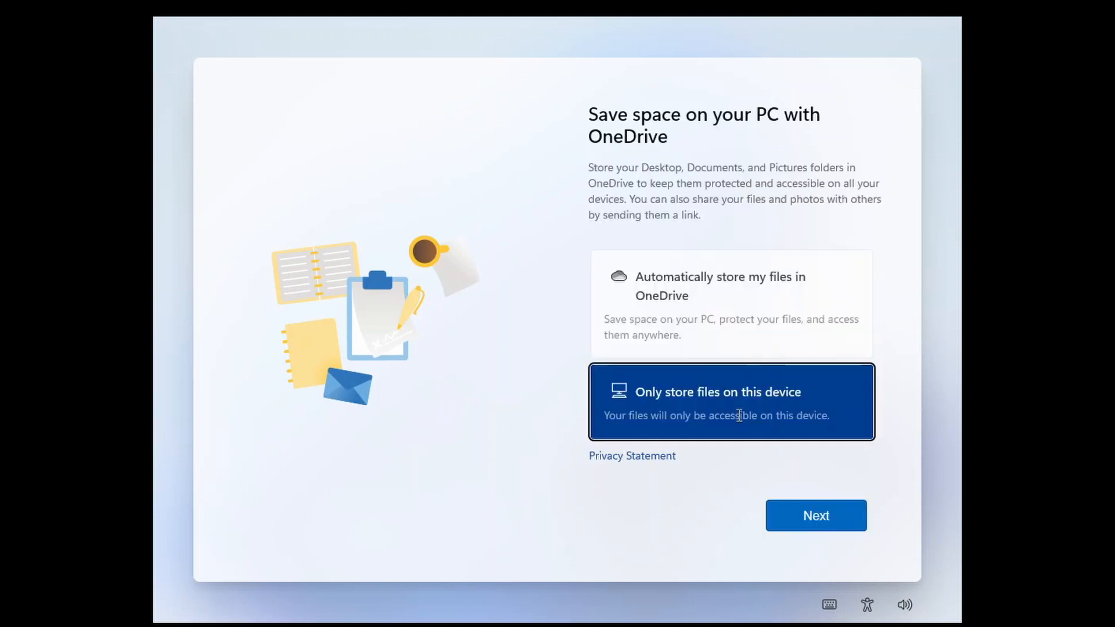
left_click(810, 531)
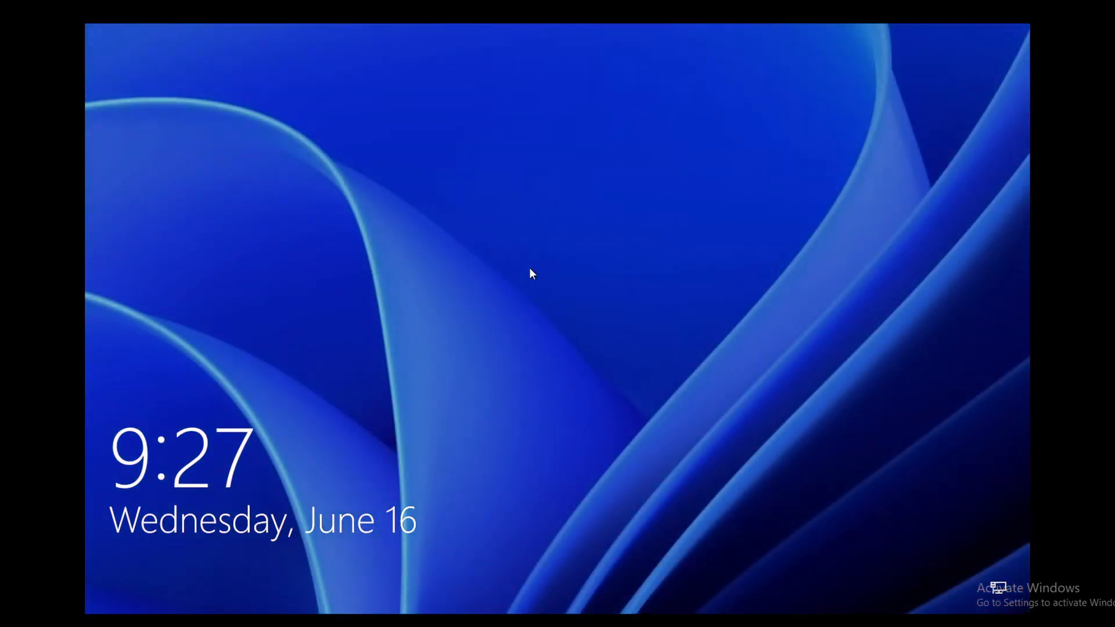
Step: Dismiss the lock screen and enter the account PIN to sign in
left_click(574, 349)
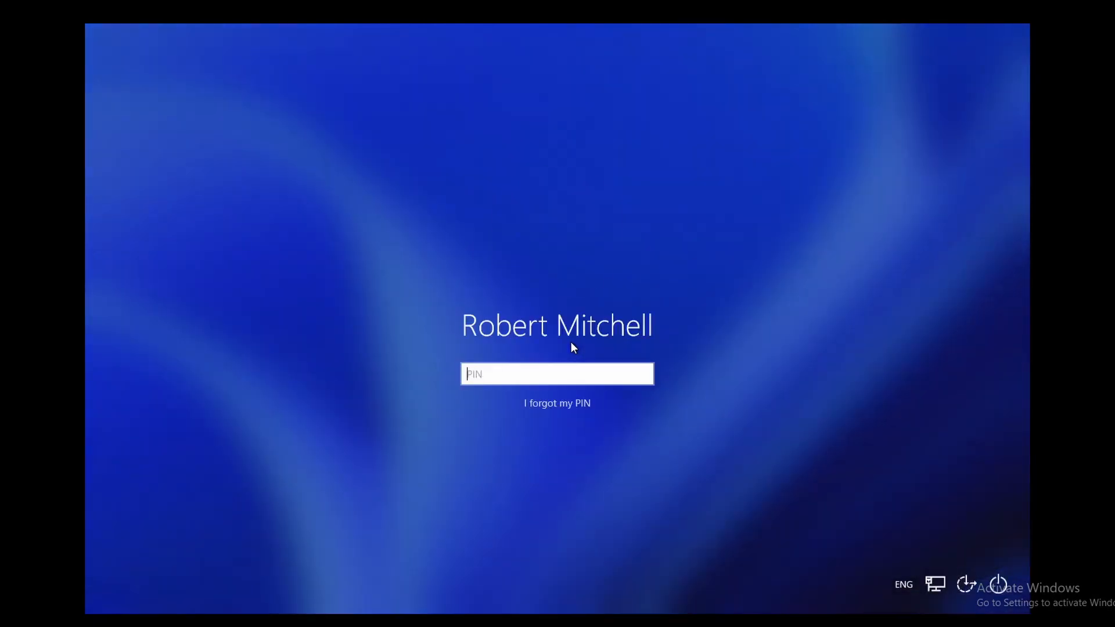
type("1")
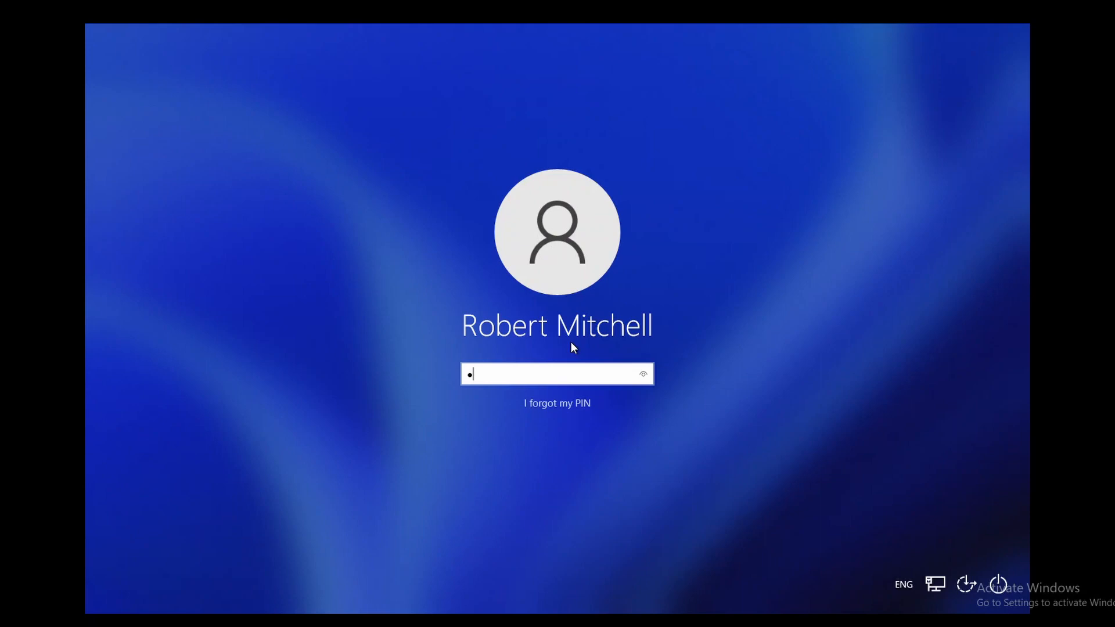
type("234")
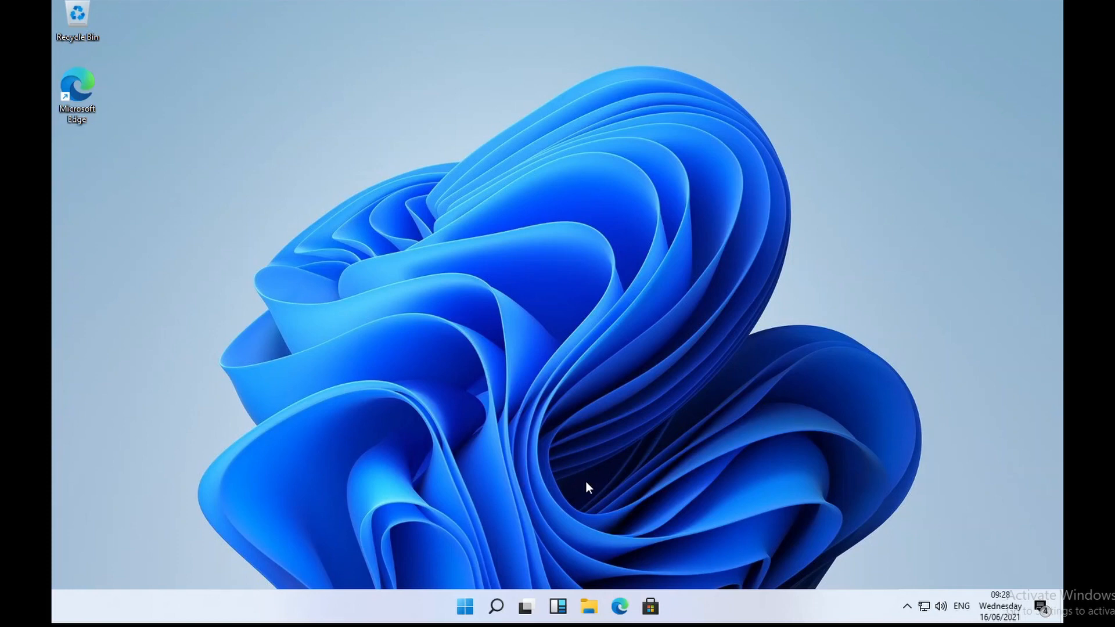
right_click(587, 487)
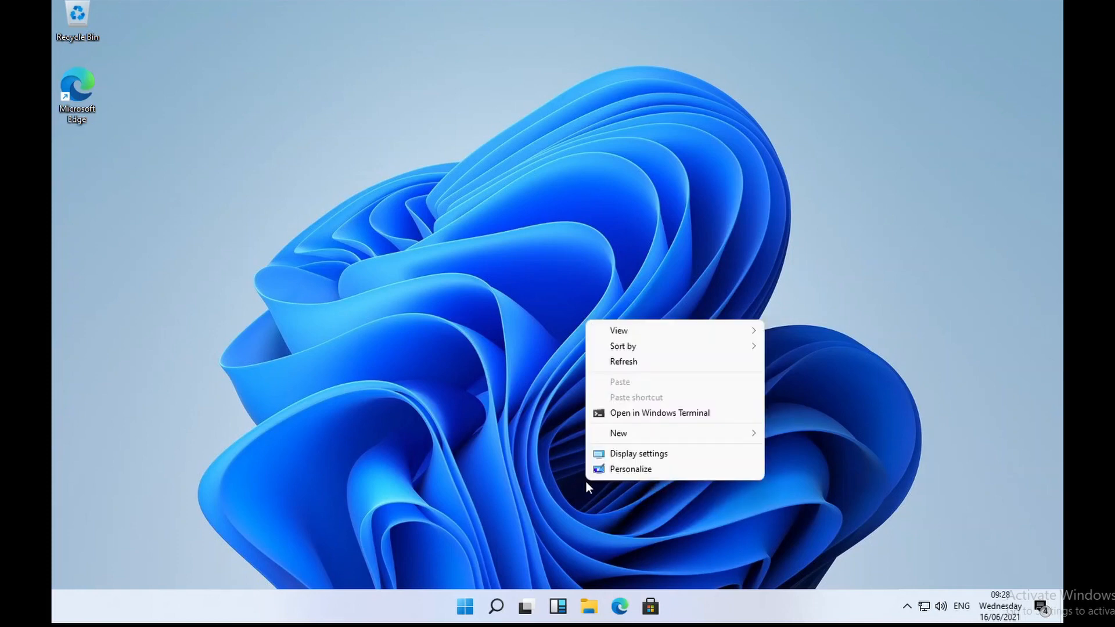
left_click(644, 468)
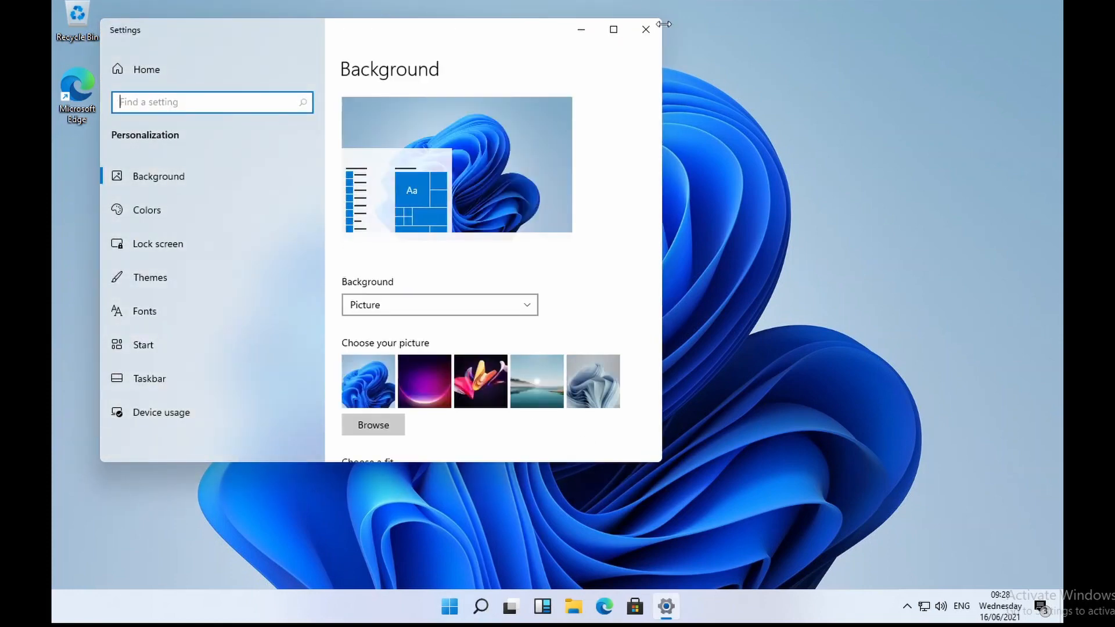
left_click_drag(495, 31, 748, 71)
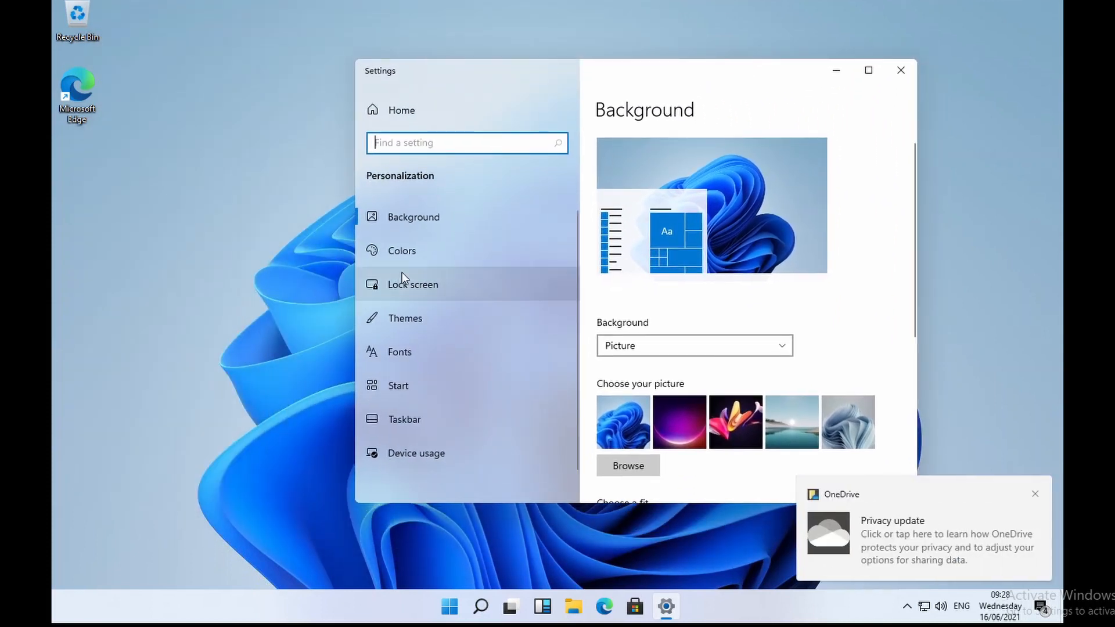
left_click(1037, 496)
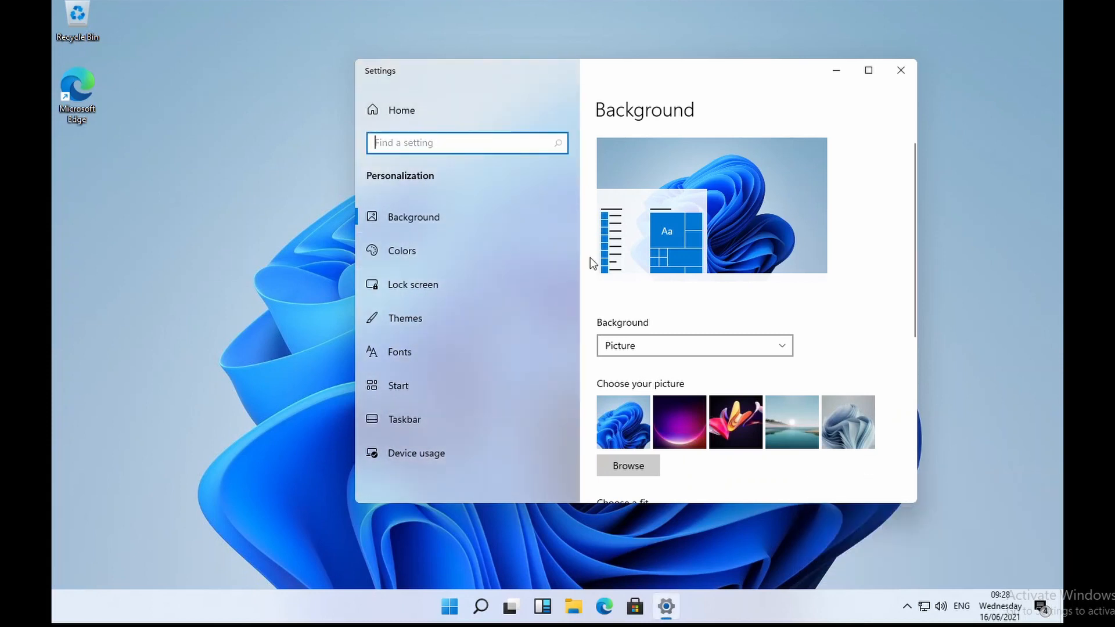
left_click(527, 417)
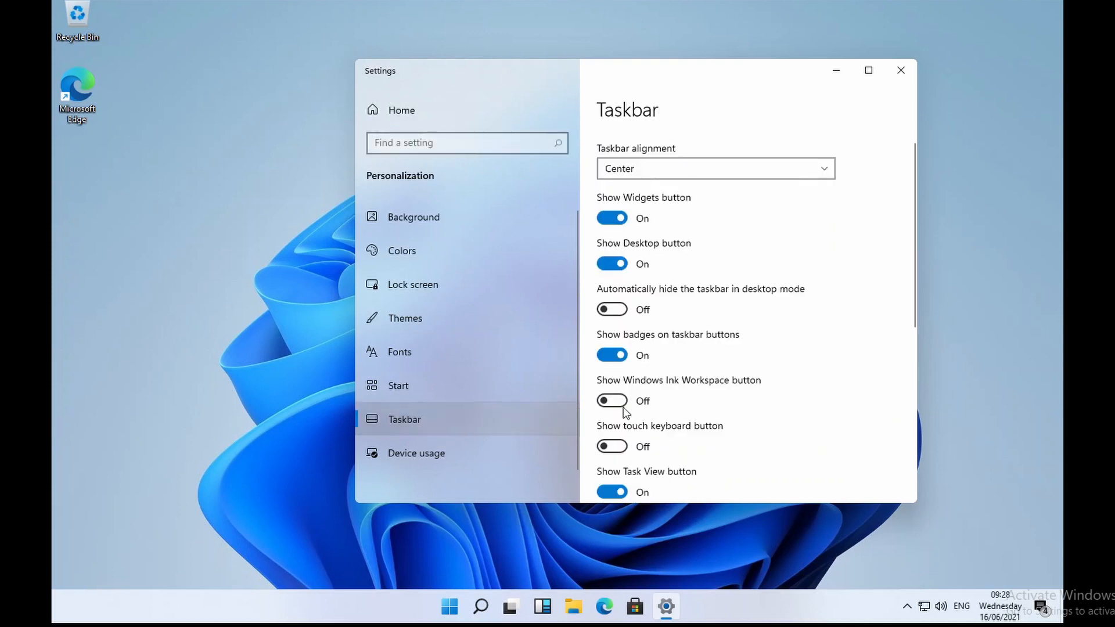
left_click(740, 177)
left_click(664, 147)
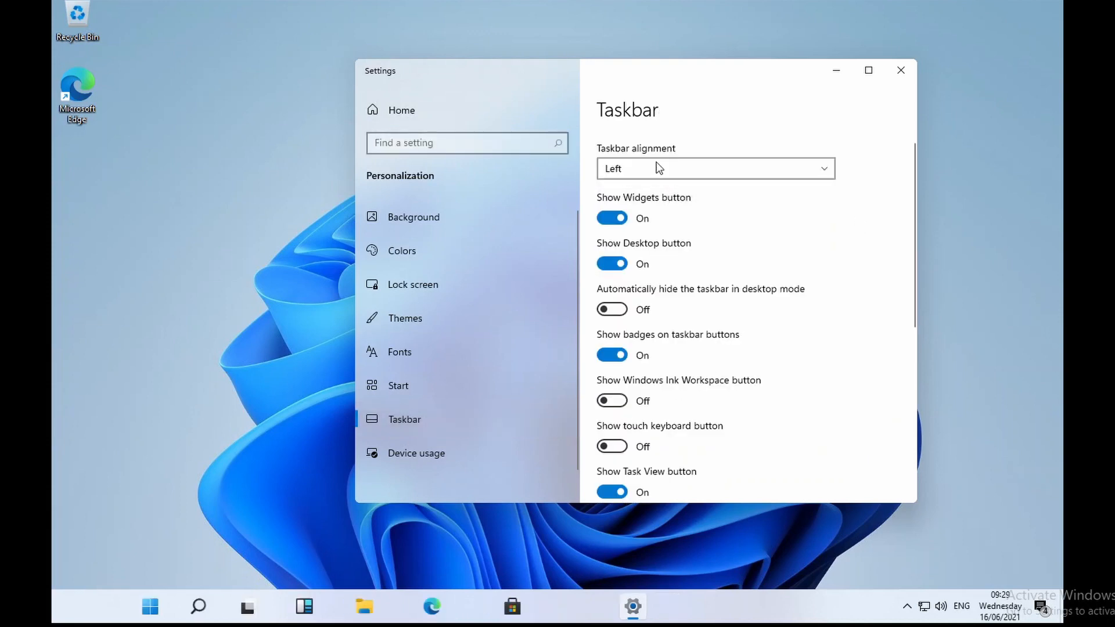
left_click(686, 175)
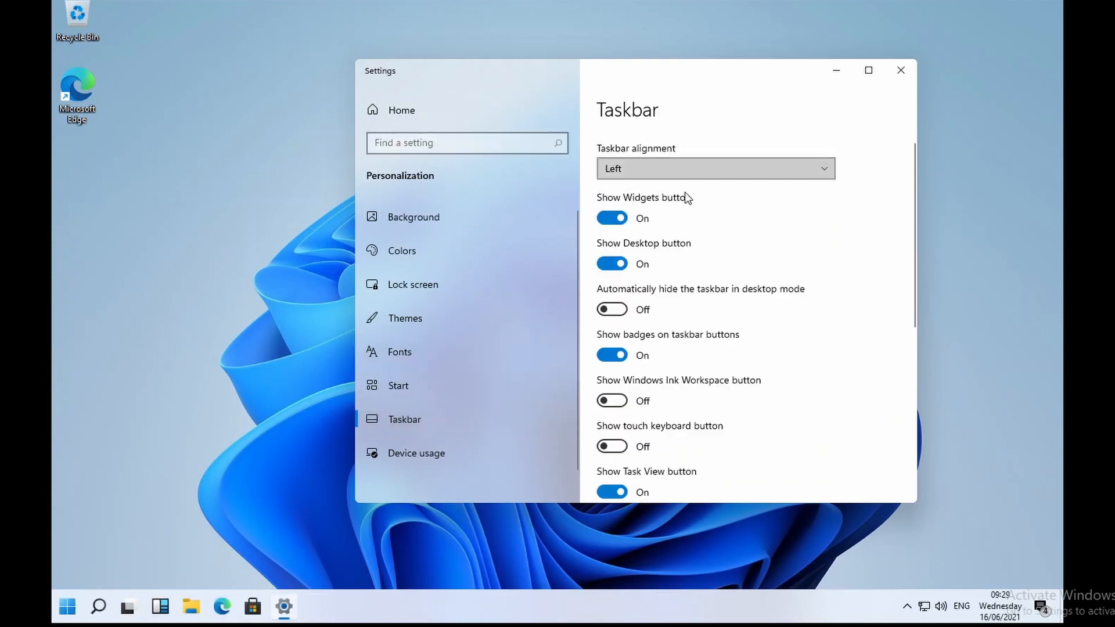
left_click(685, 195)
left_click(685, 169)
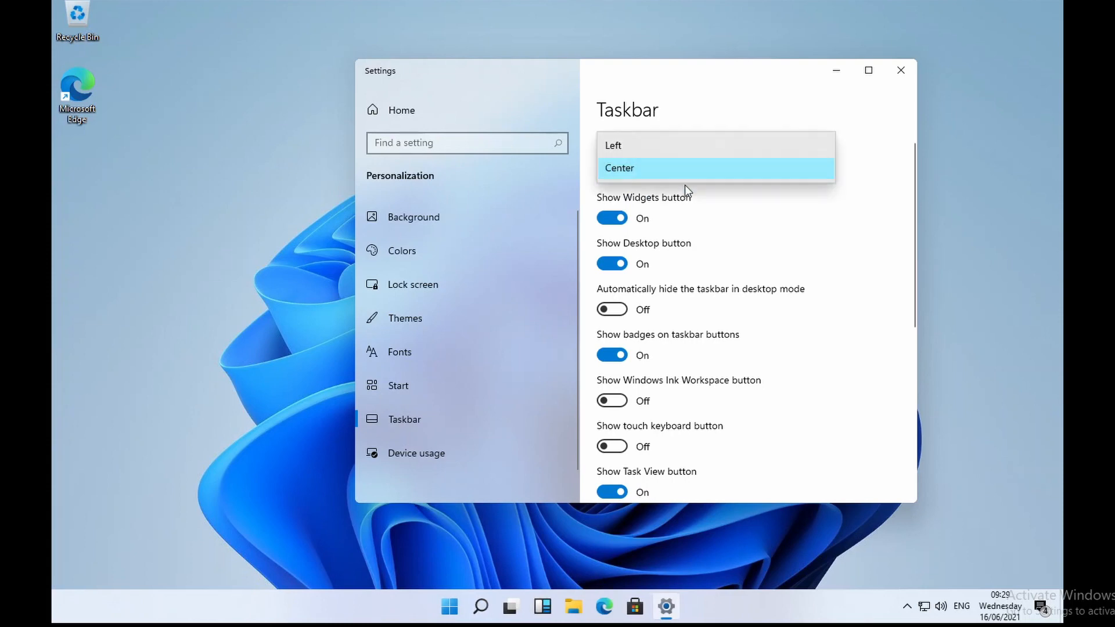
left_click(691, 153)
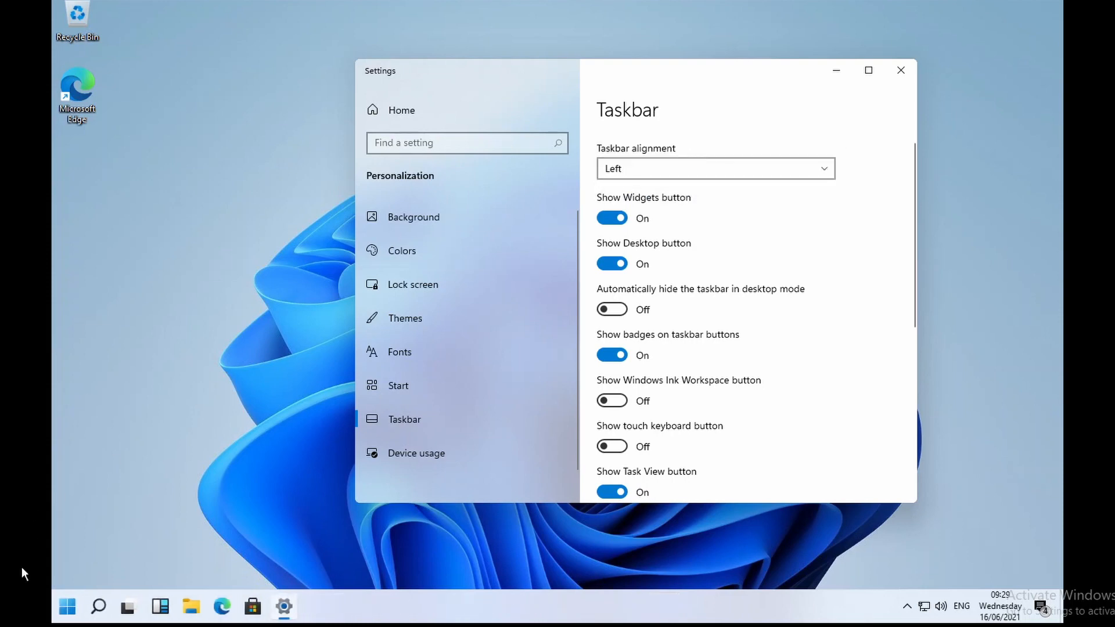
left_click(695, 170)
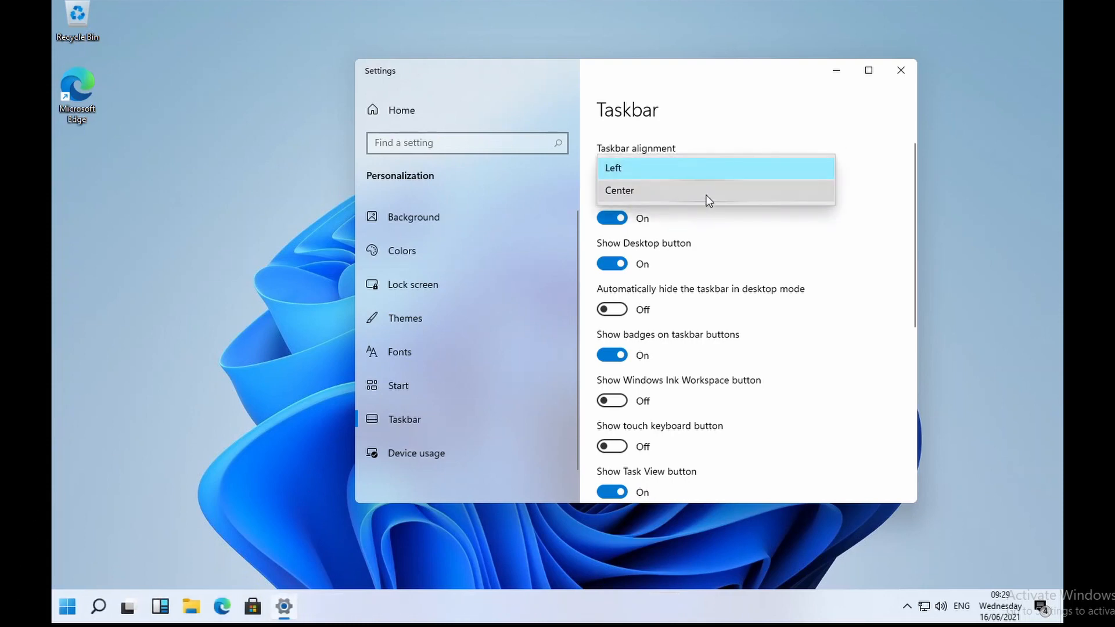
left_click(707, 196)
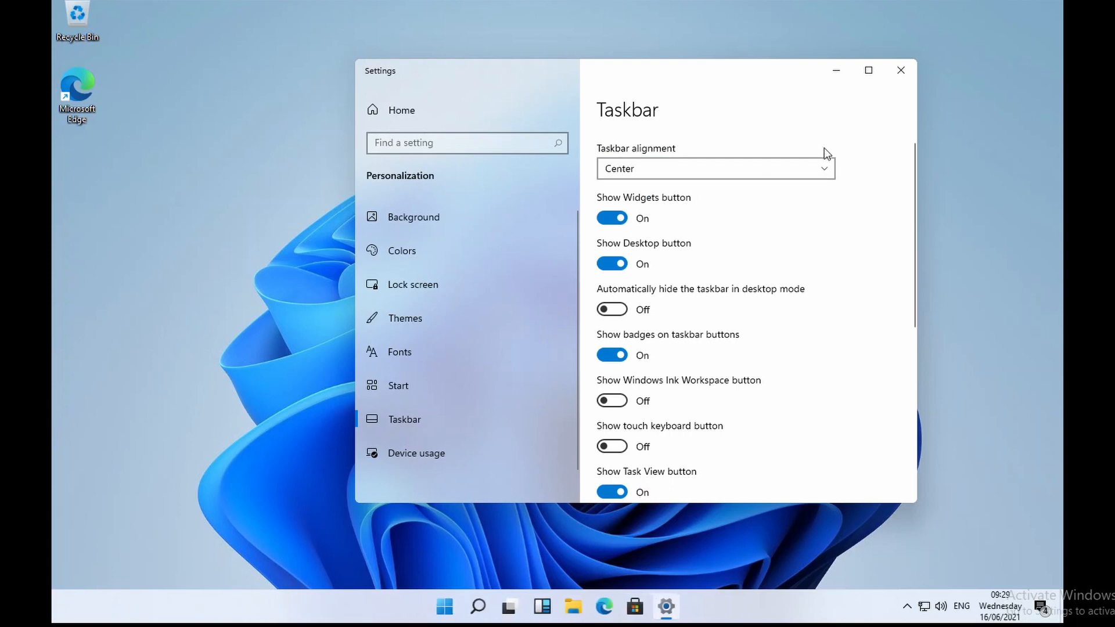
left_click(900, 67)
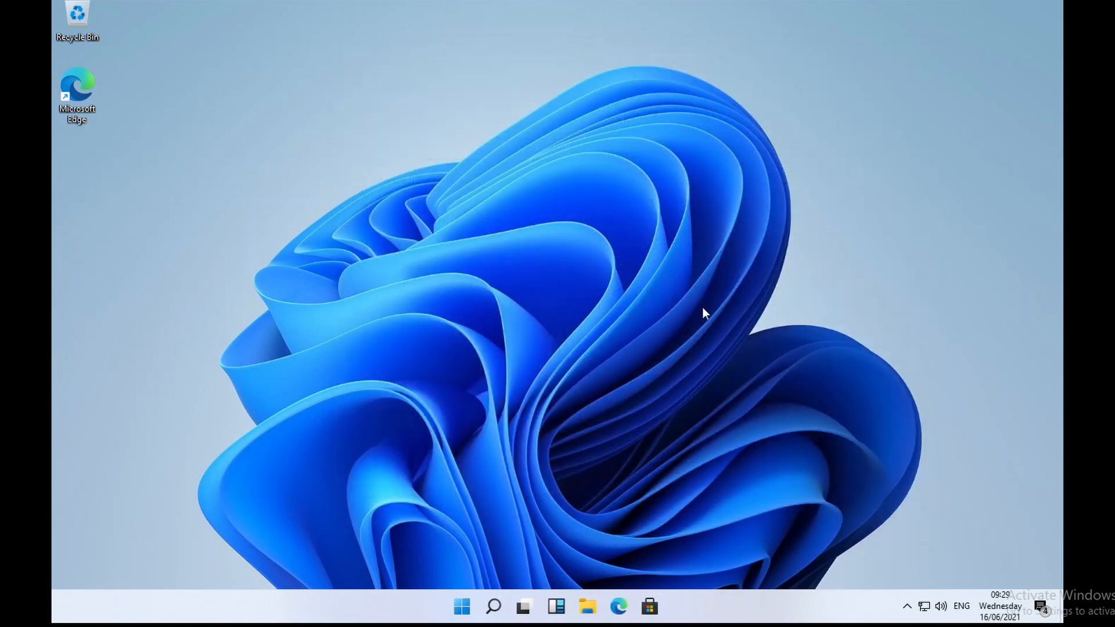
Step: Open Notepad from the Start menu's All apps list under N
left_click(462, 615)
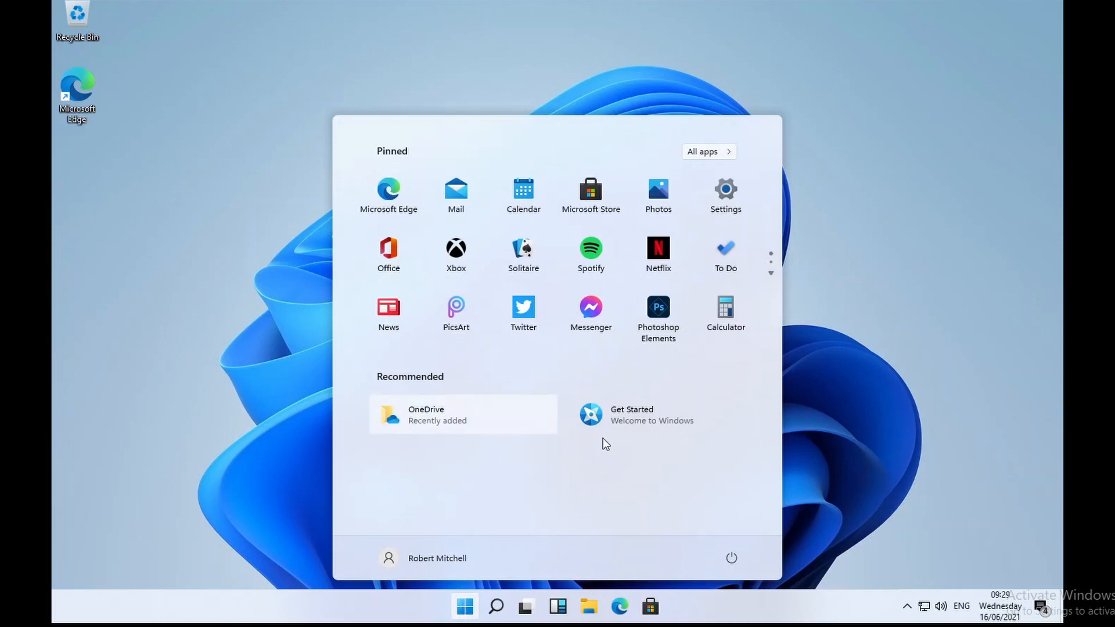
left_click(700, 154)
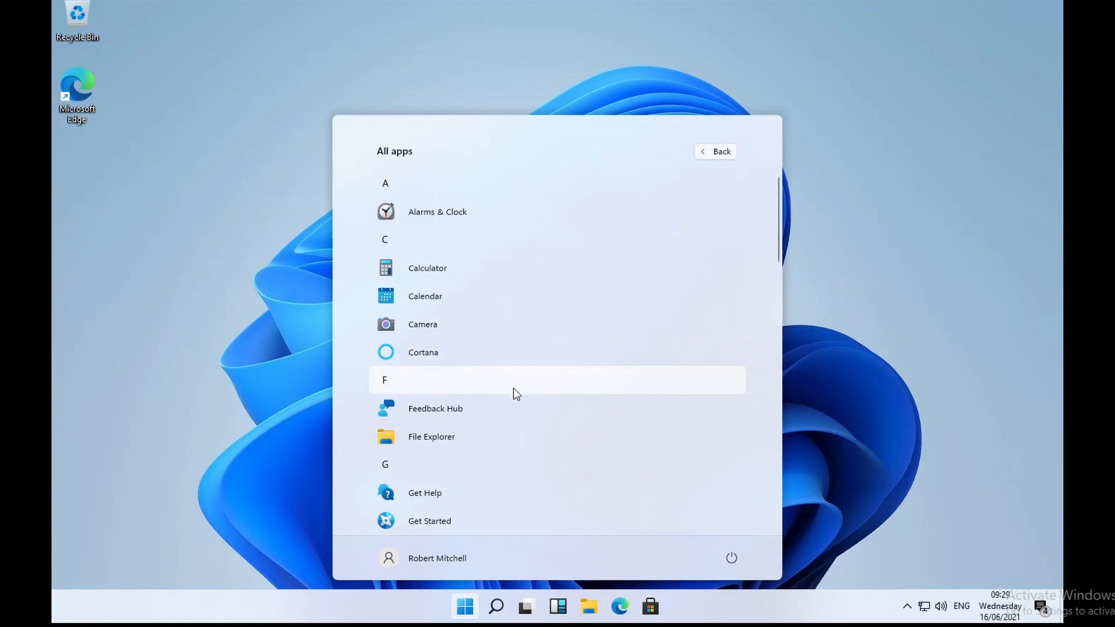
scroll(507, 400, "down", 2)
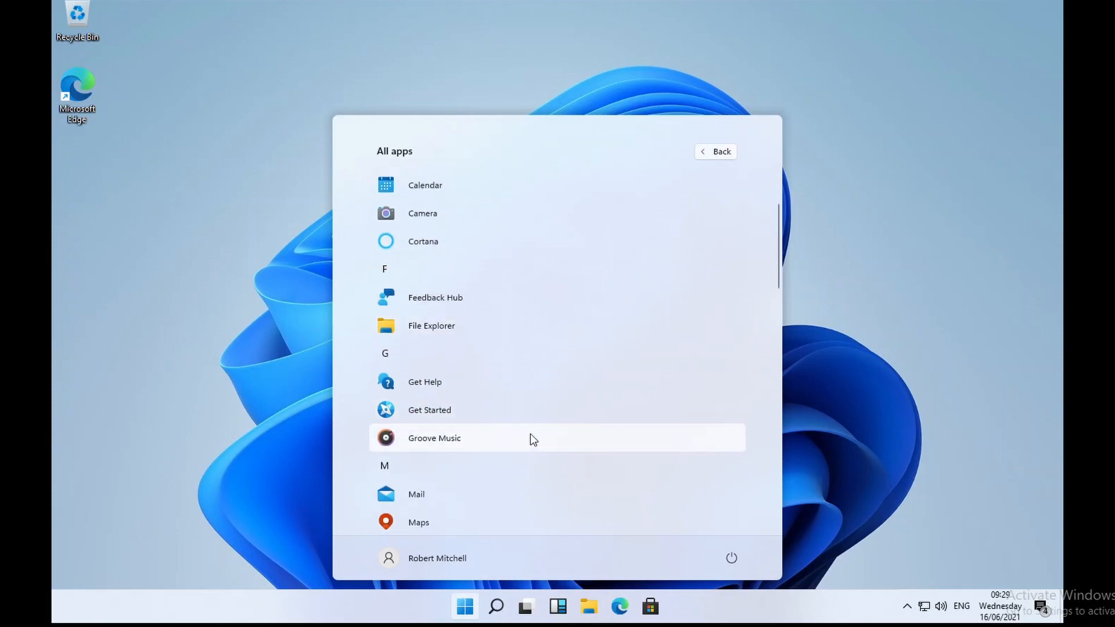
scroll(531, 435, "down", 2)
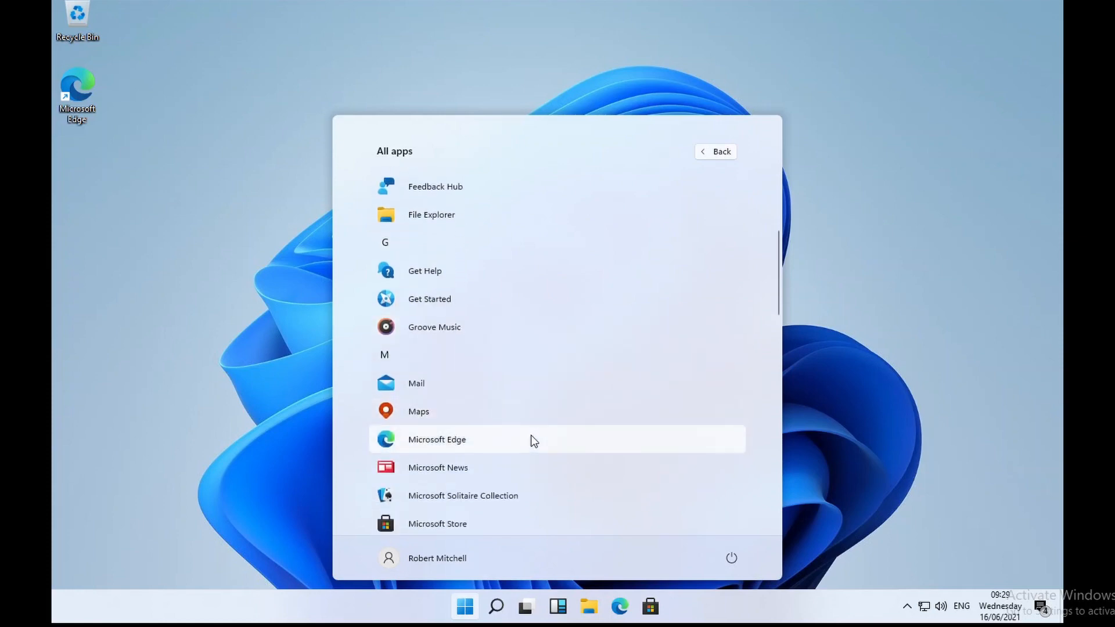
scroll(530, 435, "down", 4)
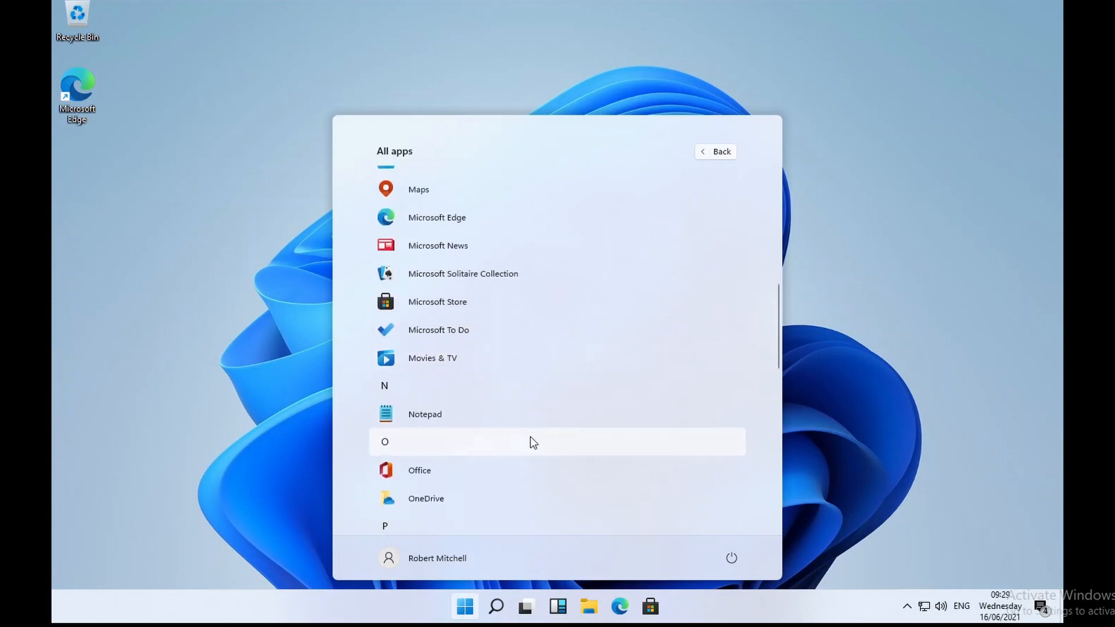
scroll(525, 431, "down", 2)
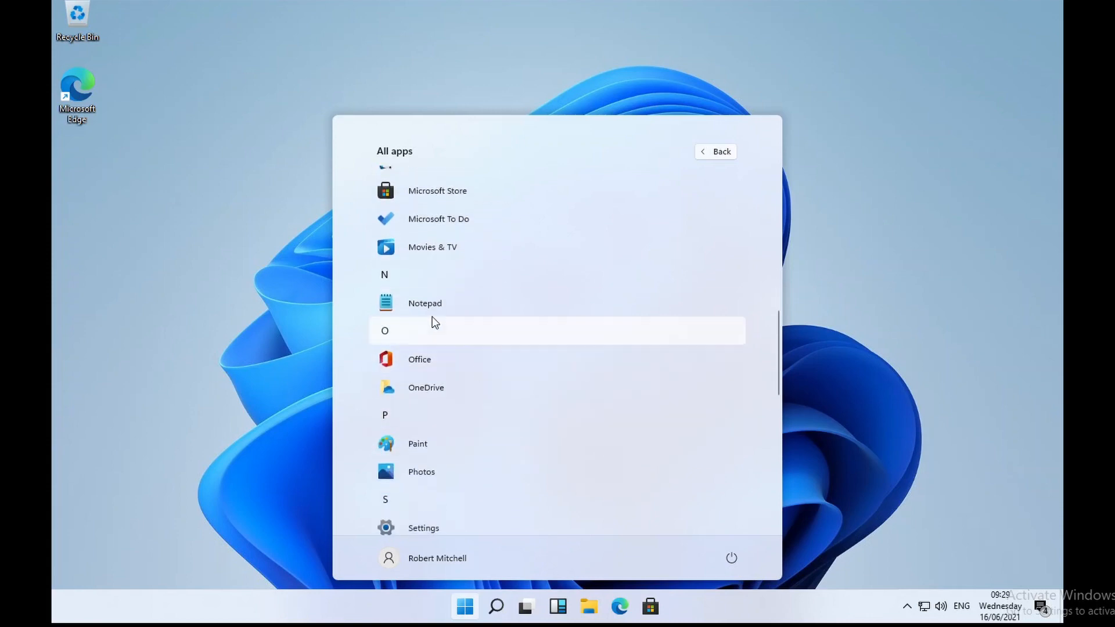
left_click(444, 311)
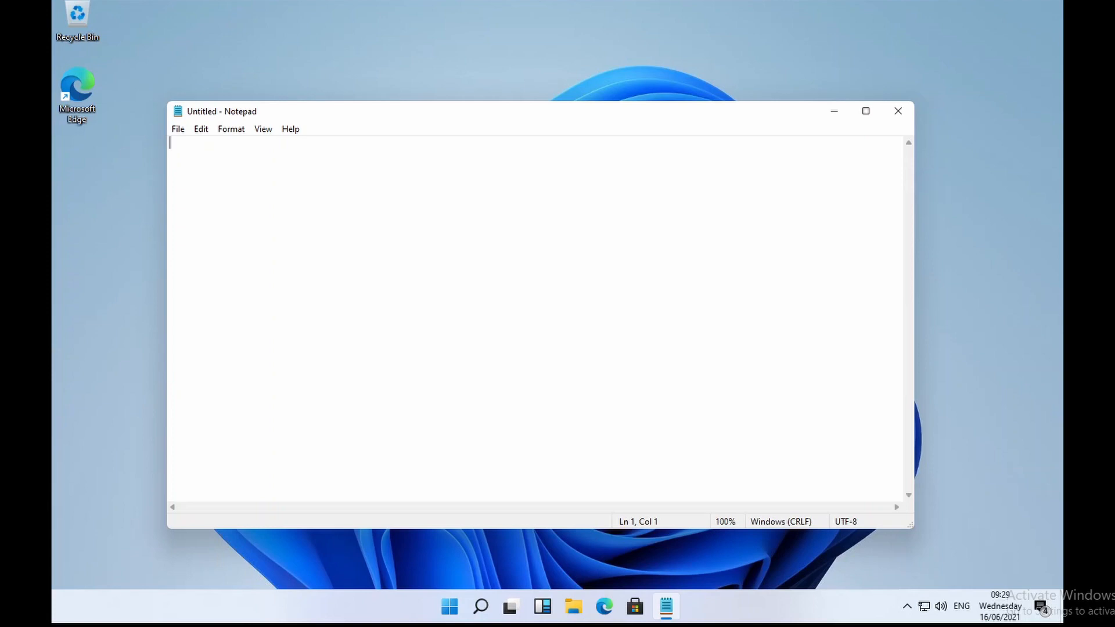
Step: Close the Notepad window and then the File Explorer window
left_click(908, 112)
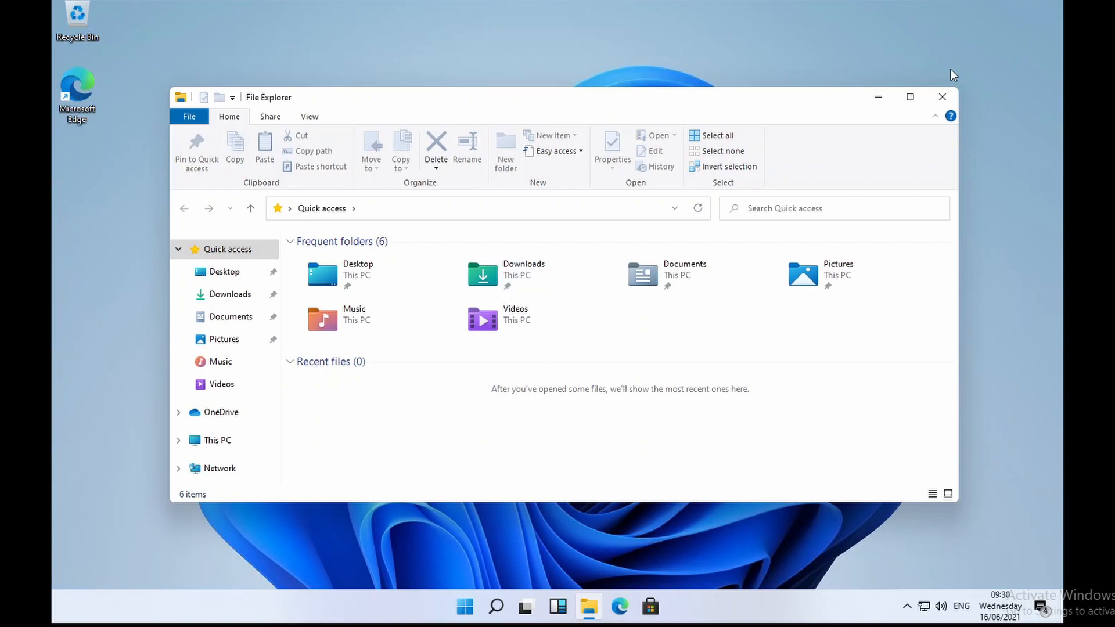
left_click(949, 100)
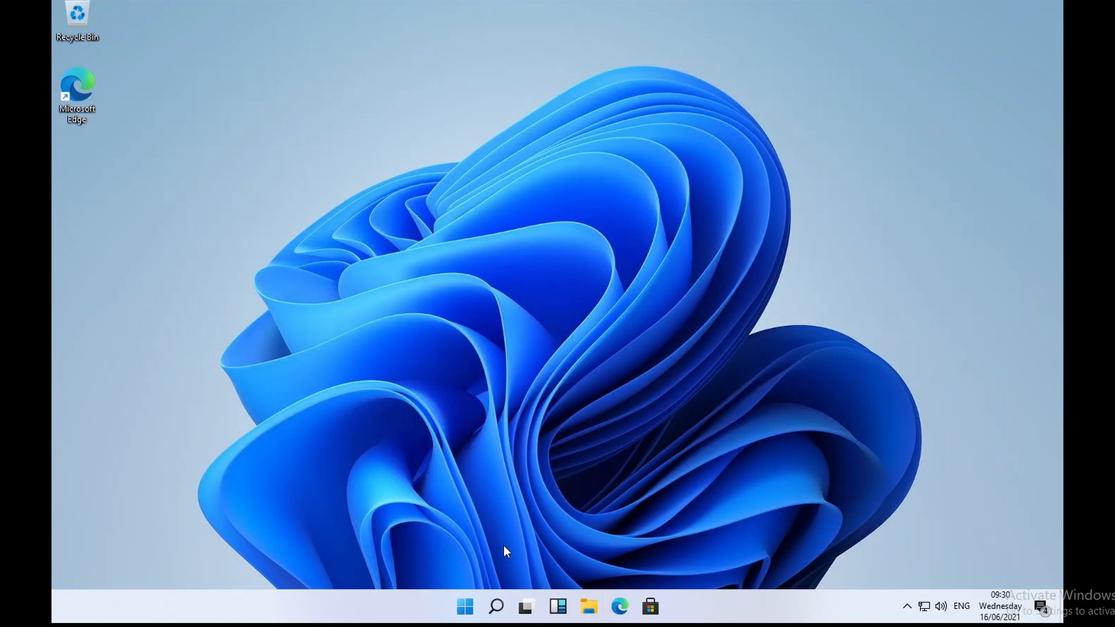
Step: Create a second virtual desktop from Task View
left_click(496, 606)
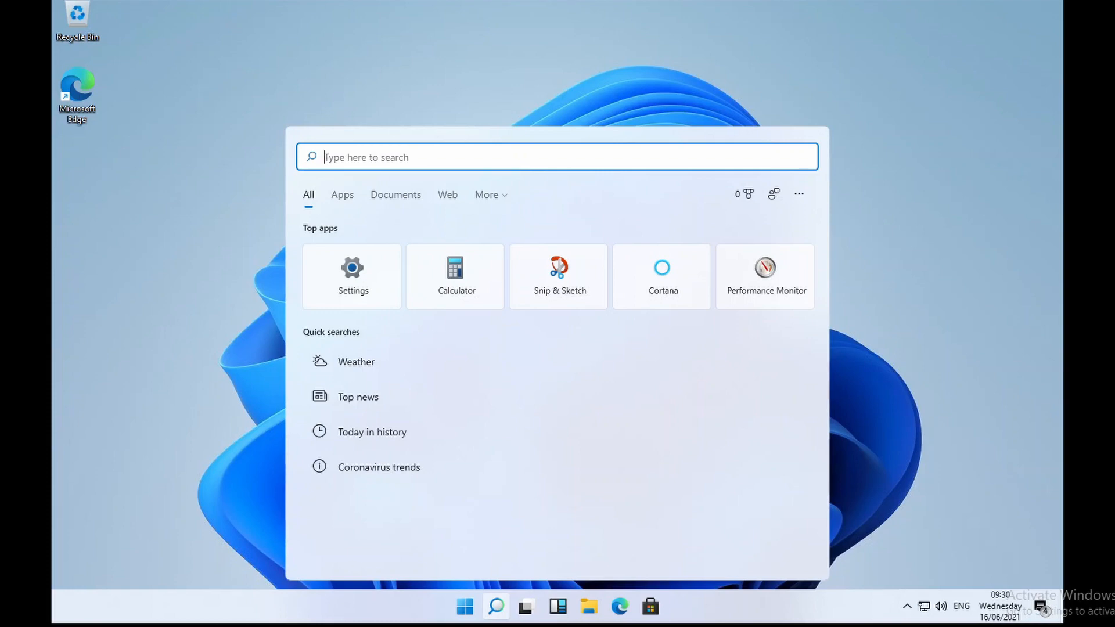
left_click(527, 610)
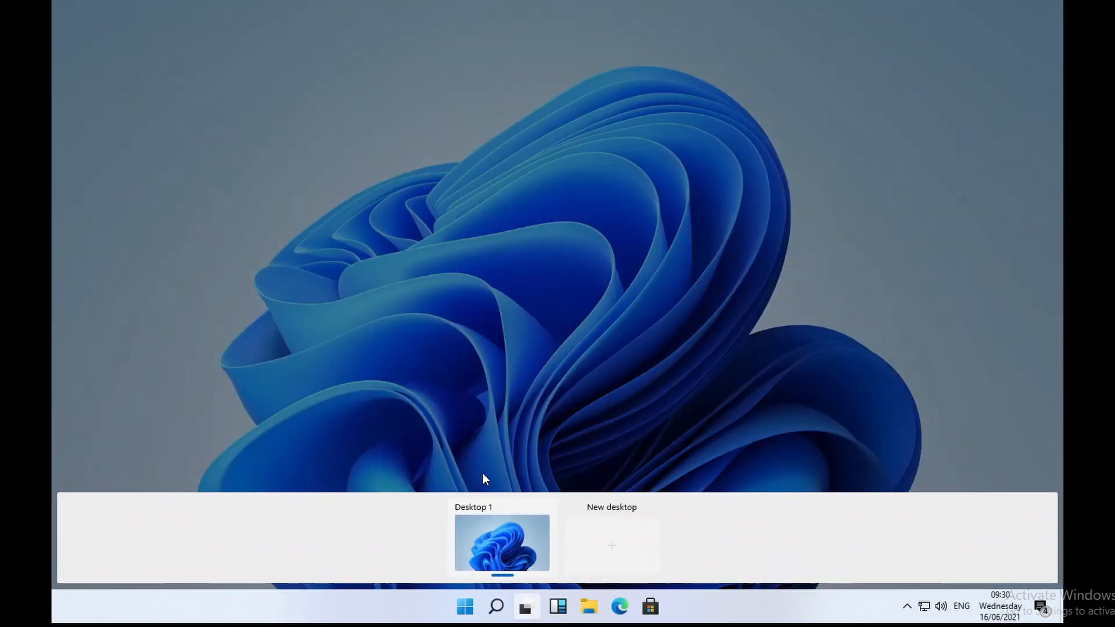
left_click(613, 556)
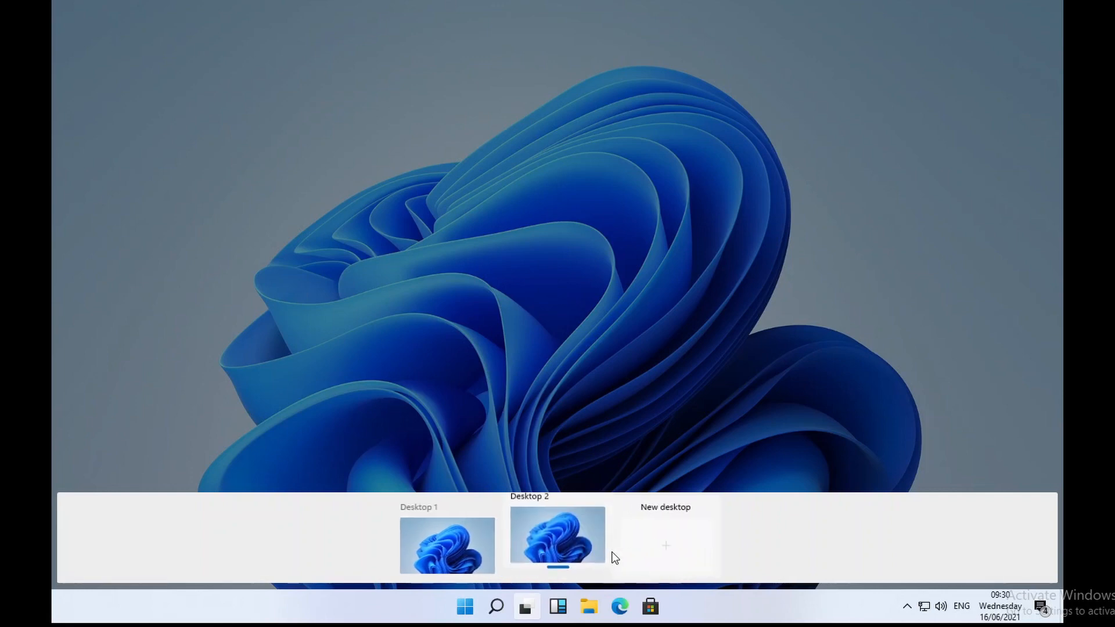
Step: Rename Desktop 2 to 'Work', then switch to Desktop 1 and back to Work
double_click(527, 507)
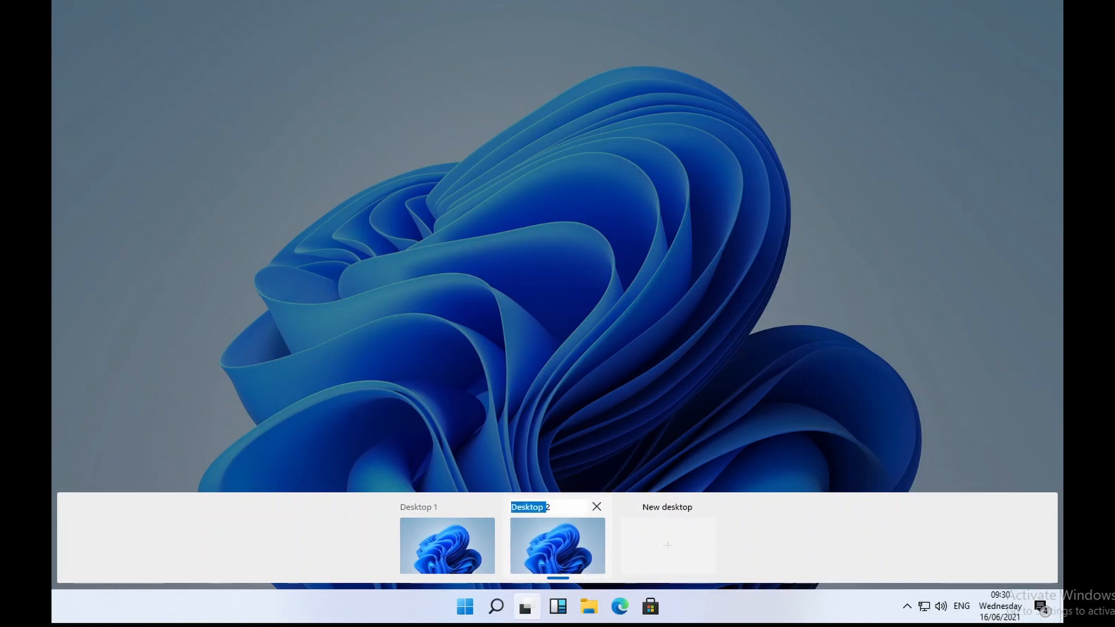
key("ctrl+a")
type("Work")
key("Return")
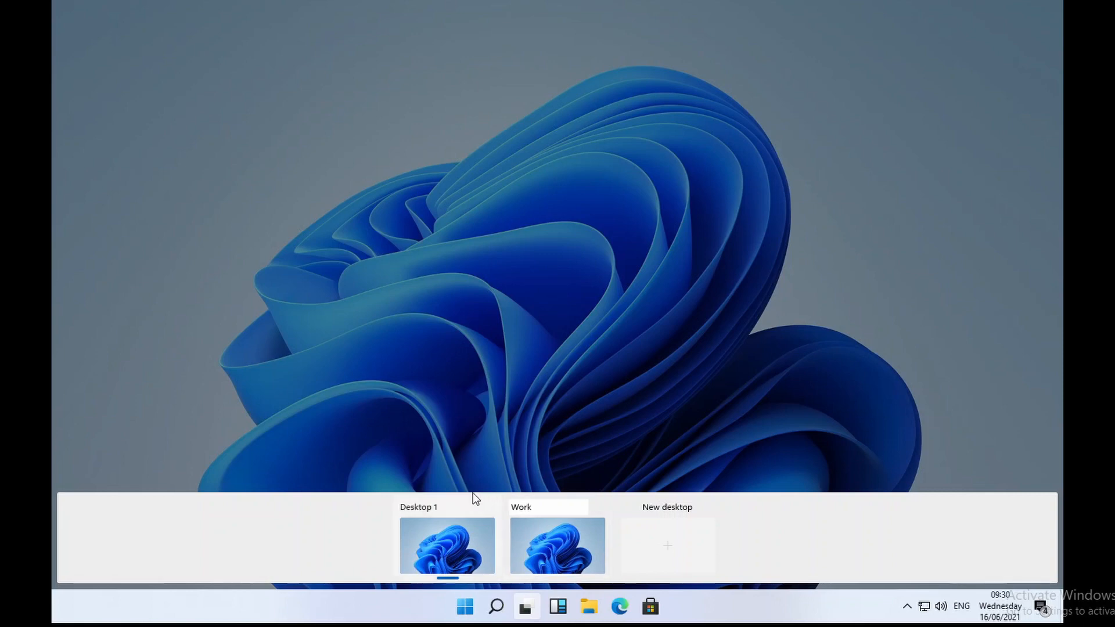
left_click(452, 506)
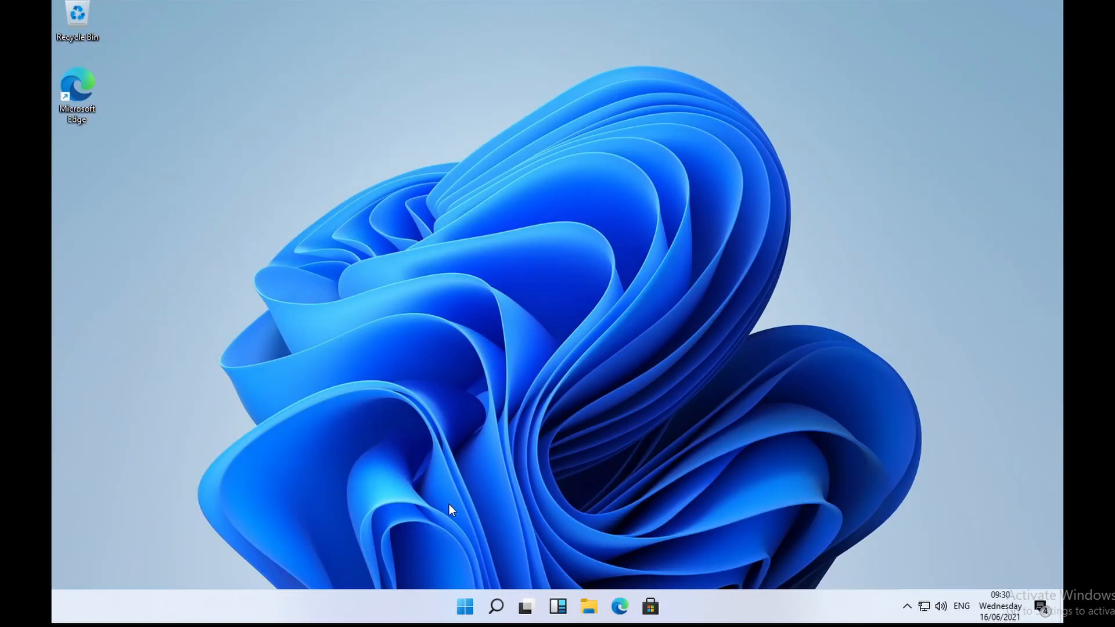
left_click(526, 606)
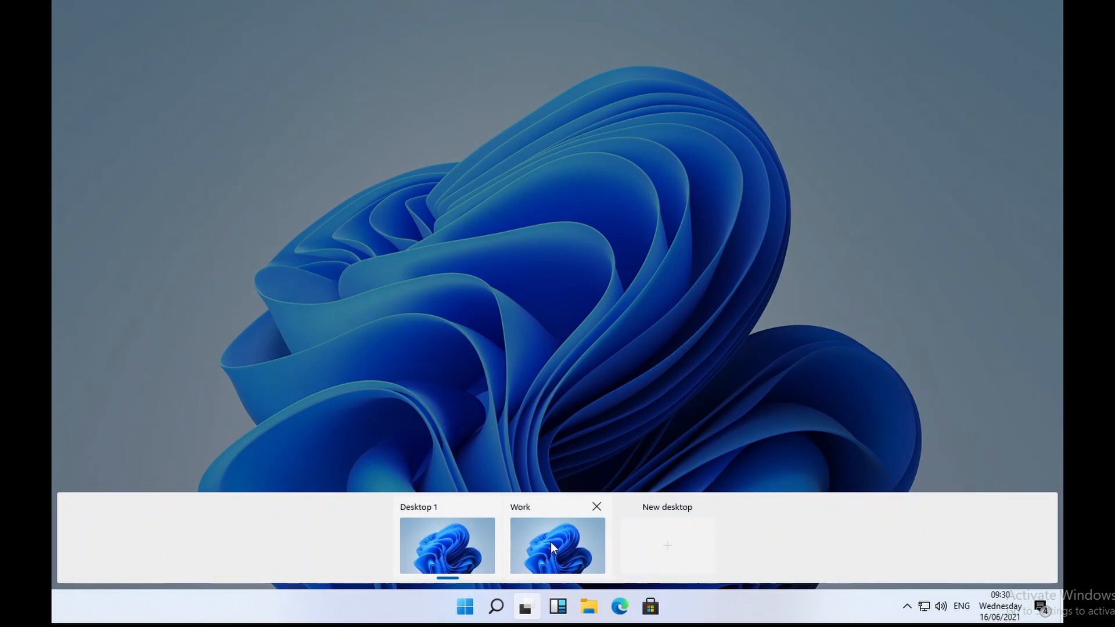
left_click(551, 542)
Step: Set the purple picture as the Work desktop's wallpaper via Personalize
right_click(492, 238)
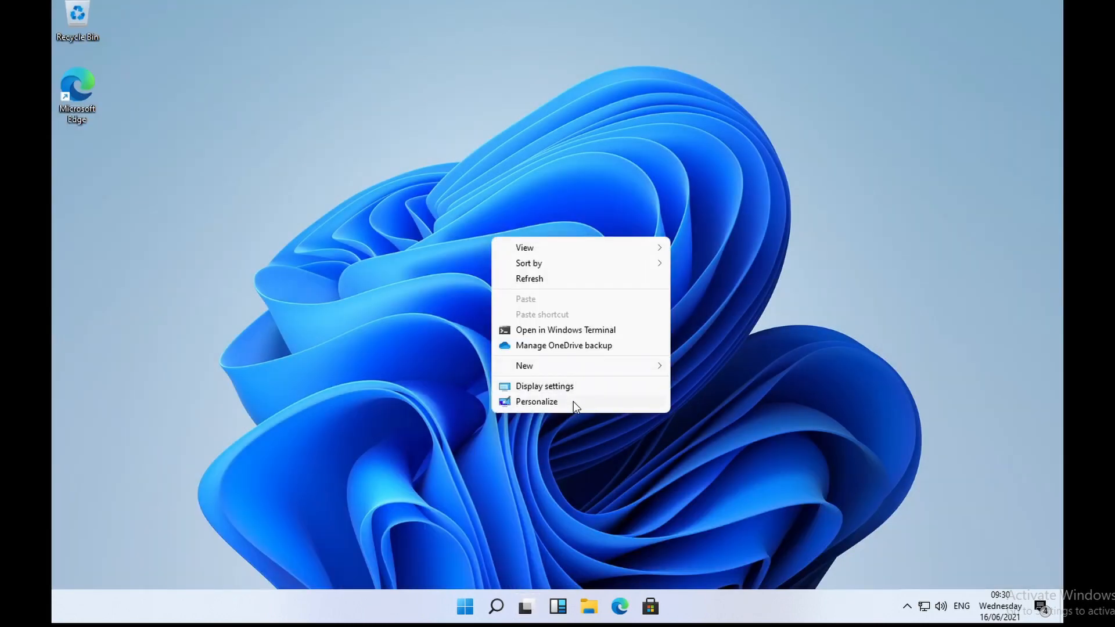
left_click(574, 401)
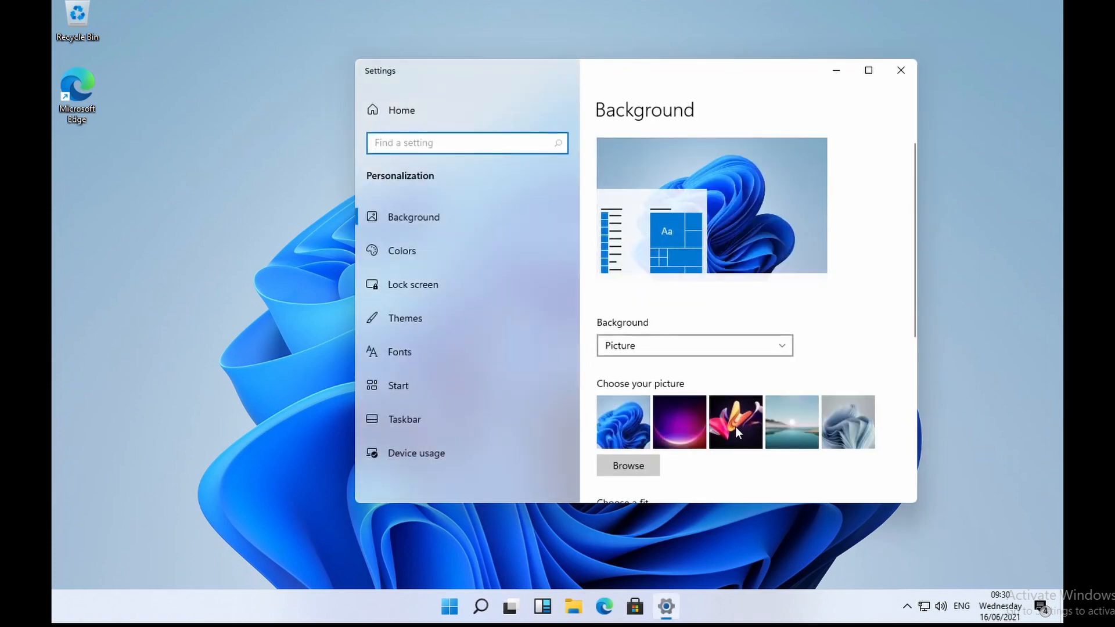
left_click(680, 426)
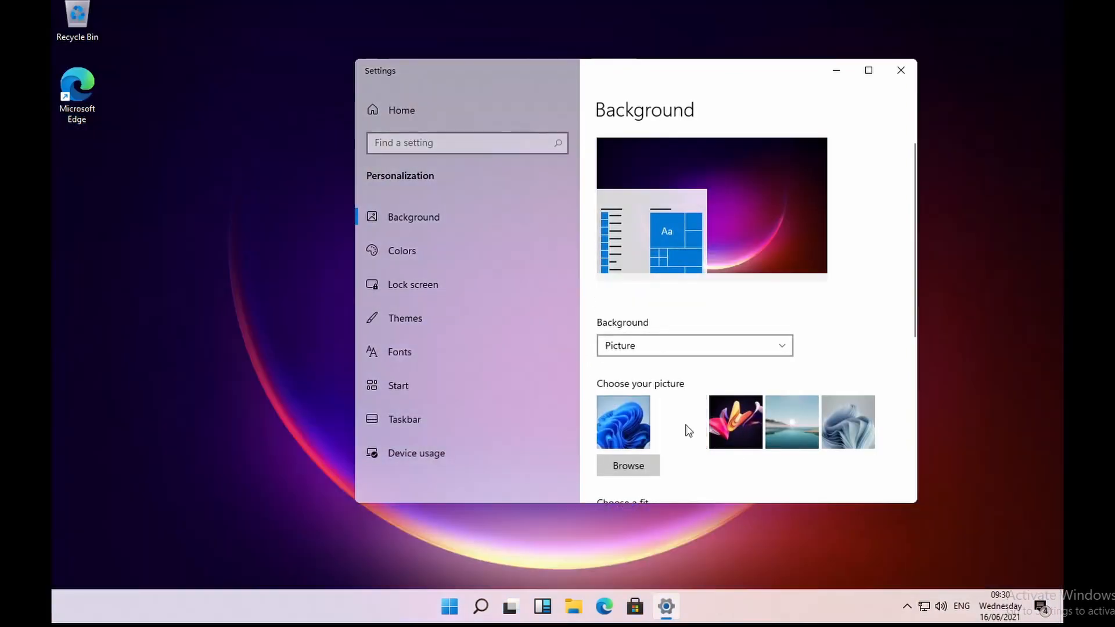
left_click(901, 71)
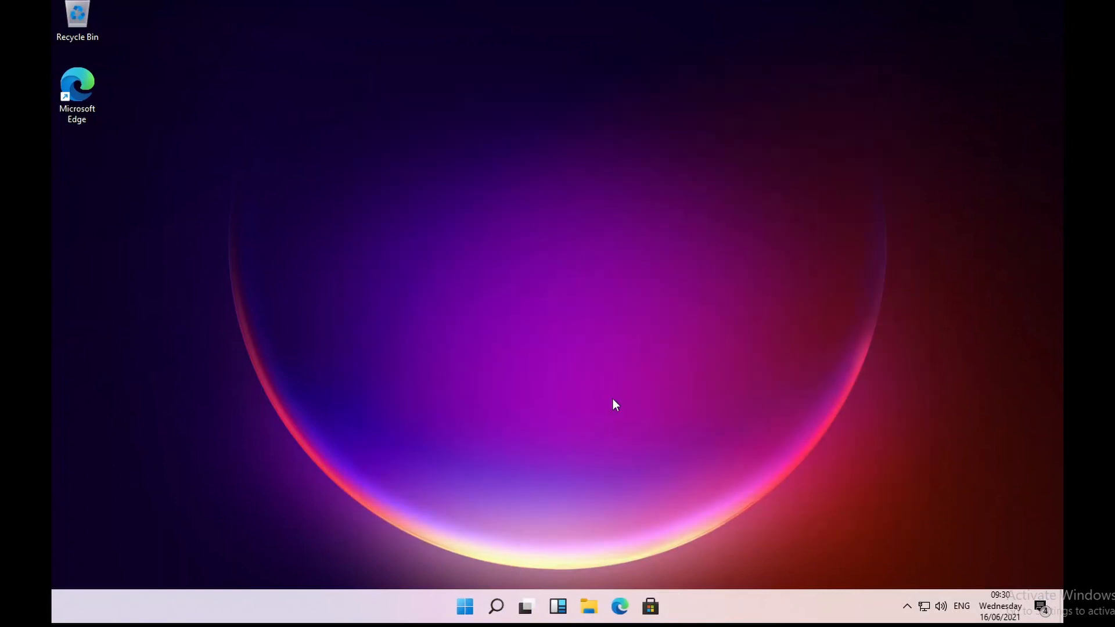
Step: Rename Desktop 1 to 'Play 1' in Task View, then switch to the Work desktop
left_click(528, 607)
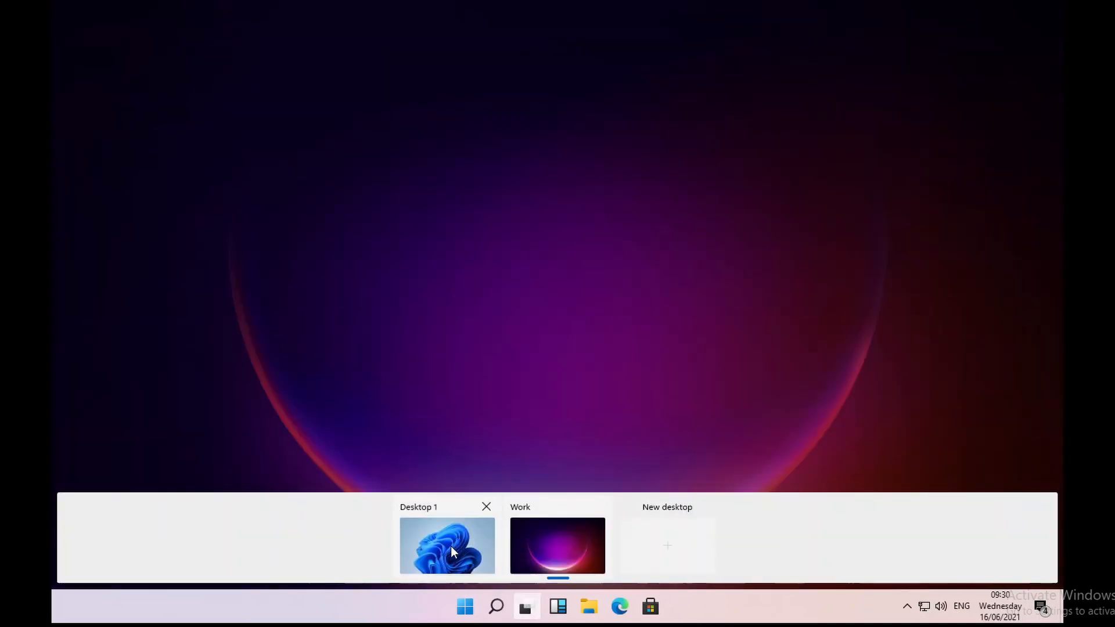
left_click(434, 507)
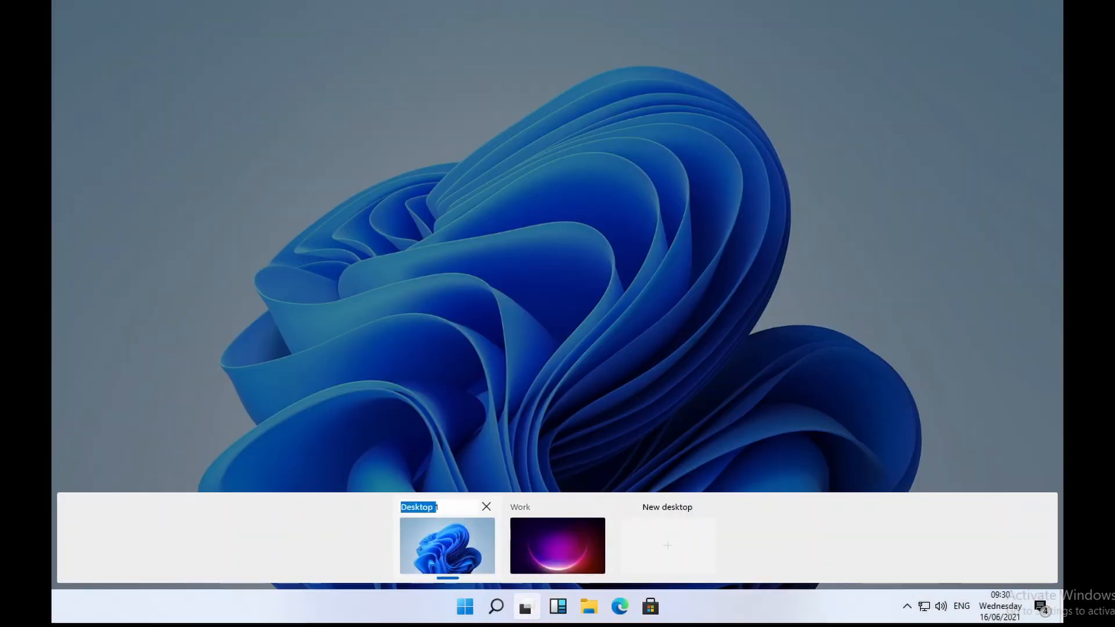
type("Play")
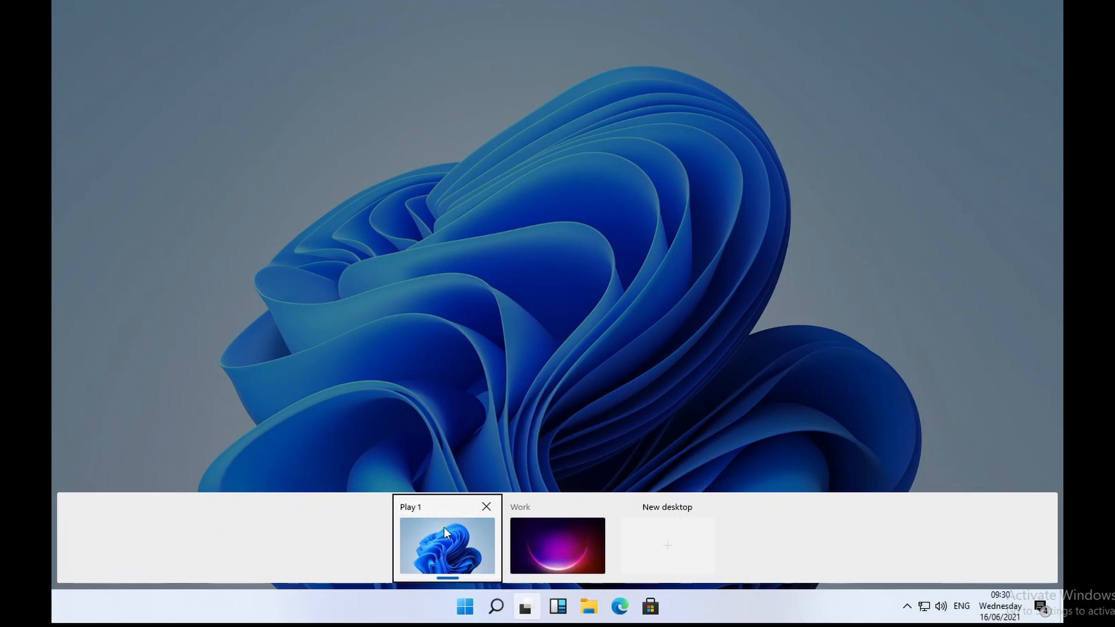
left_click(444, 543)
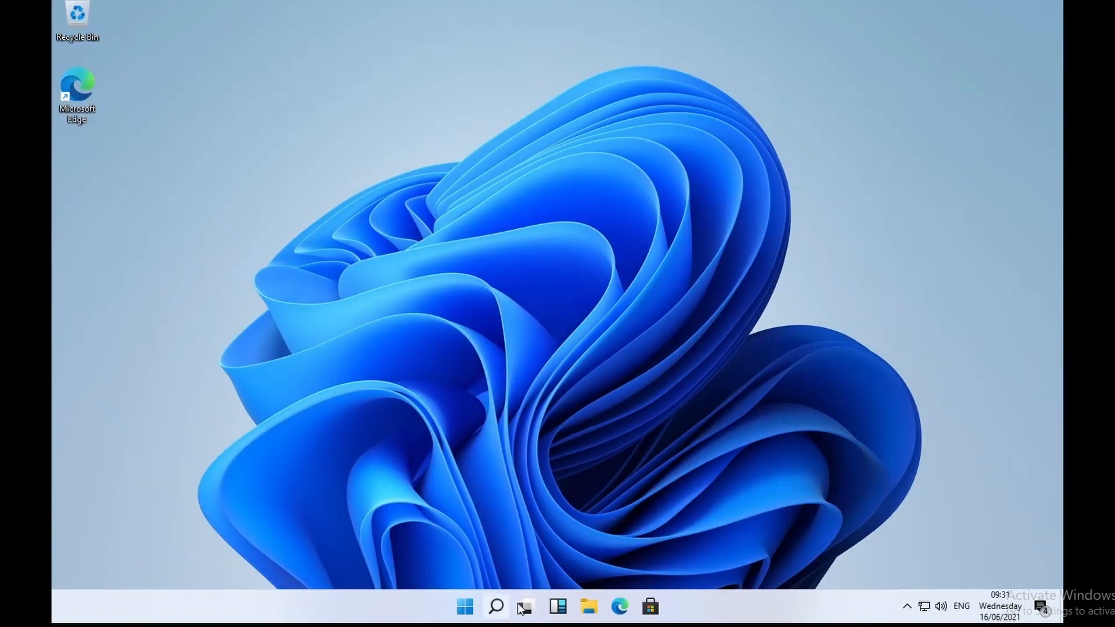
mouse_move(525, 607)
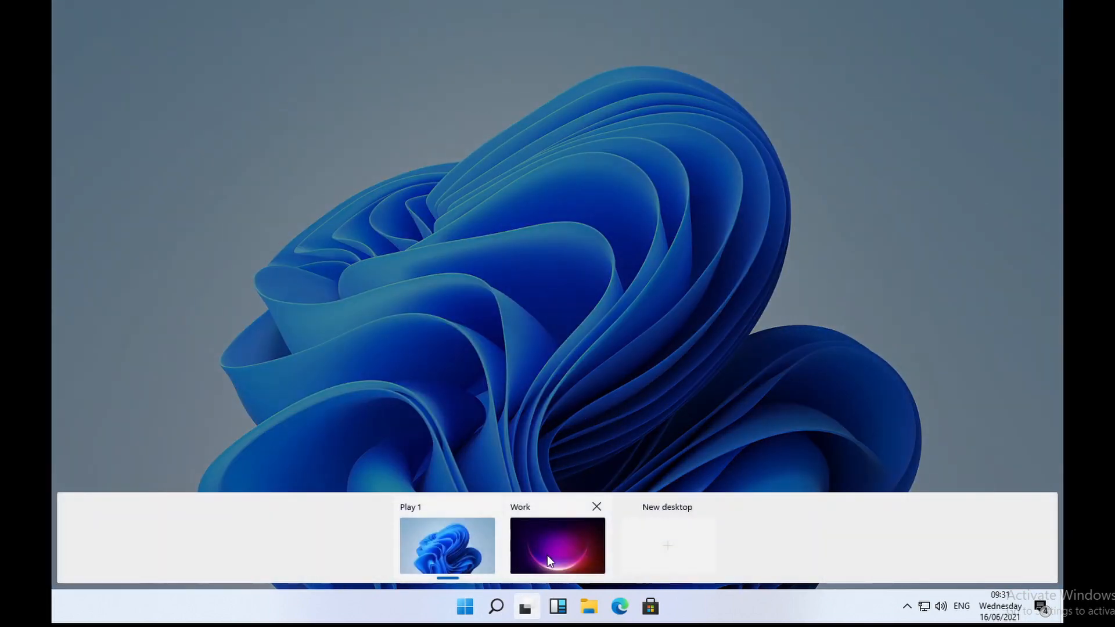
left_click(547, 555)
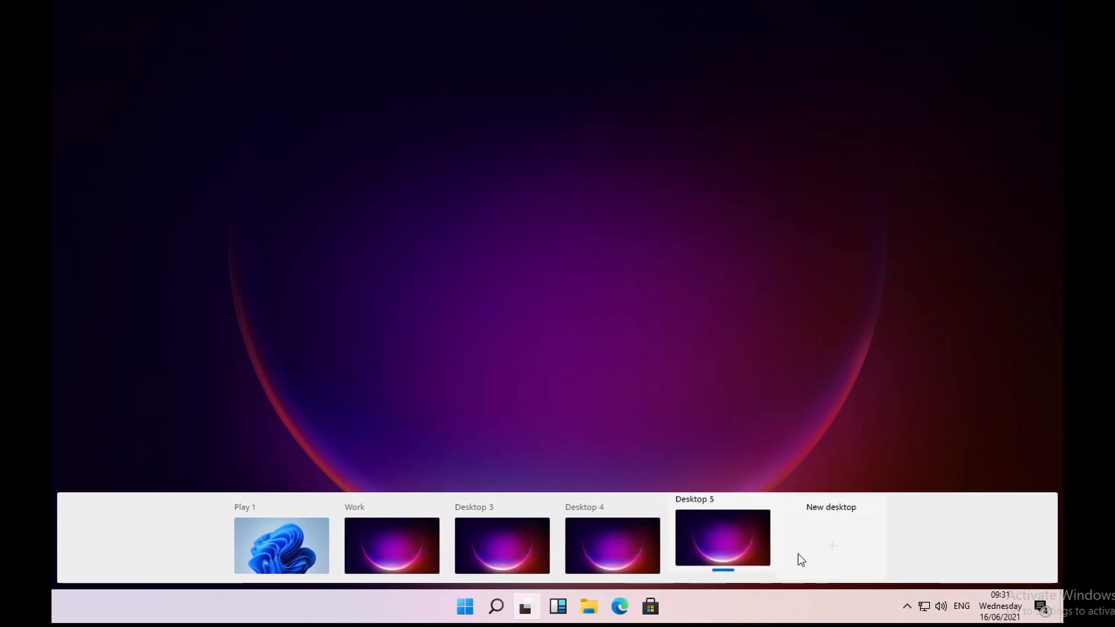
Step: Add several new virtual desktops in Task View, up to Desktop 10
left_click(824, 554)
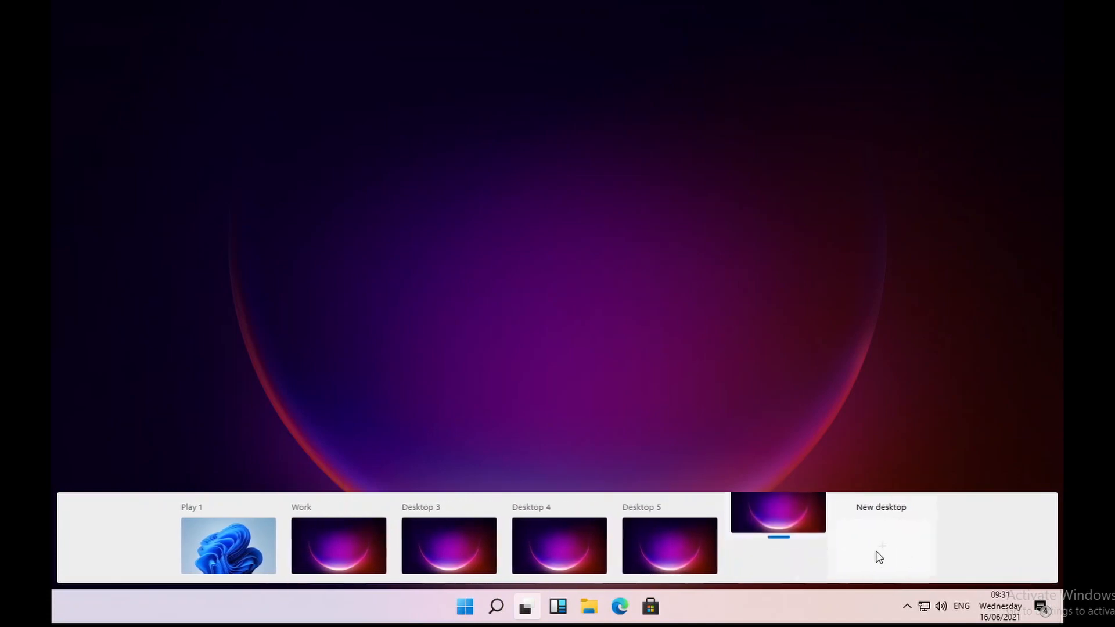
left_click(915, 555)
left_click(932, 553)
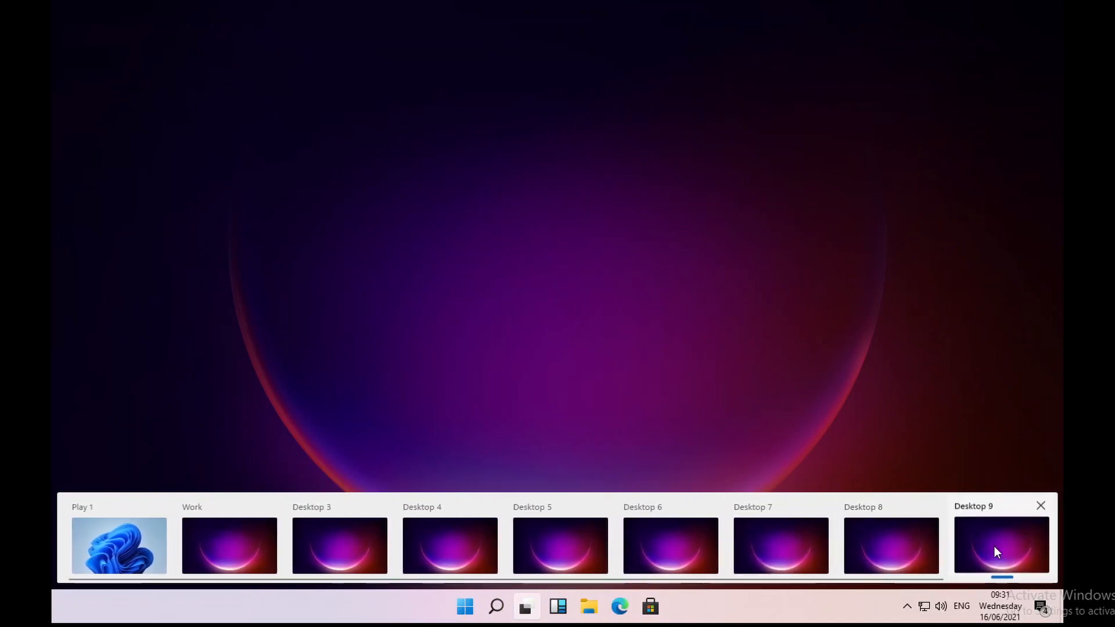
left_click(995, 551)
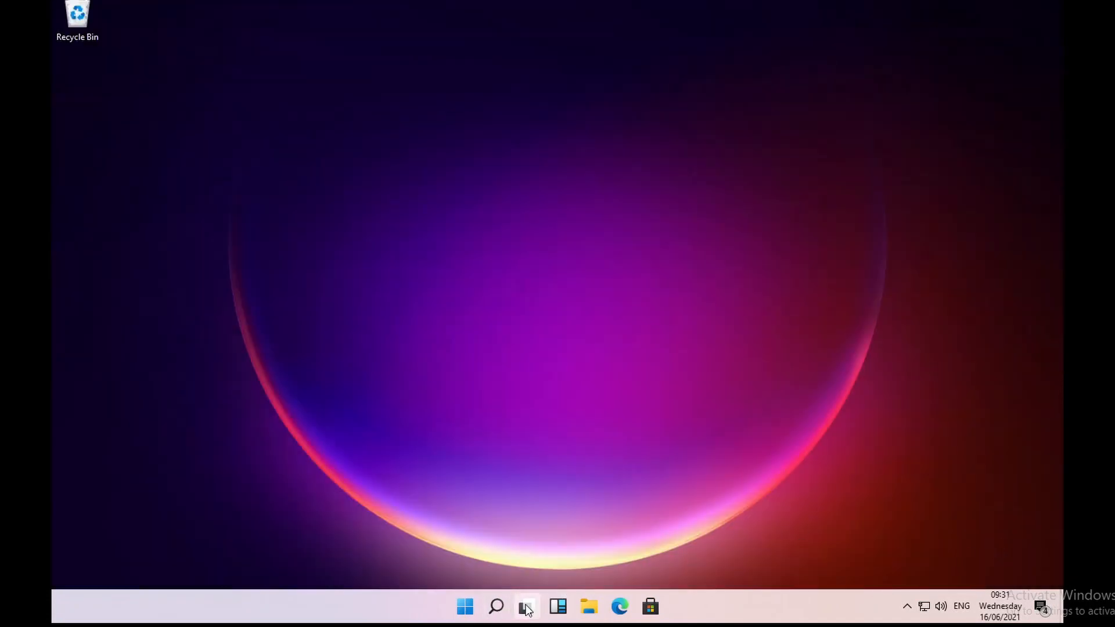
mouse_move(526, 608)
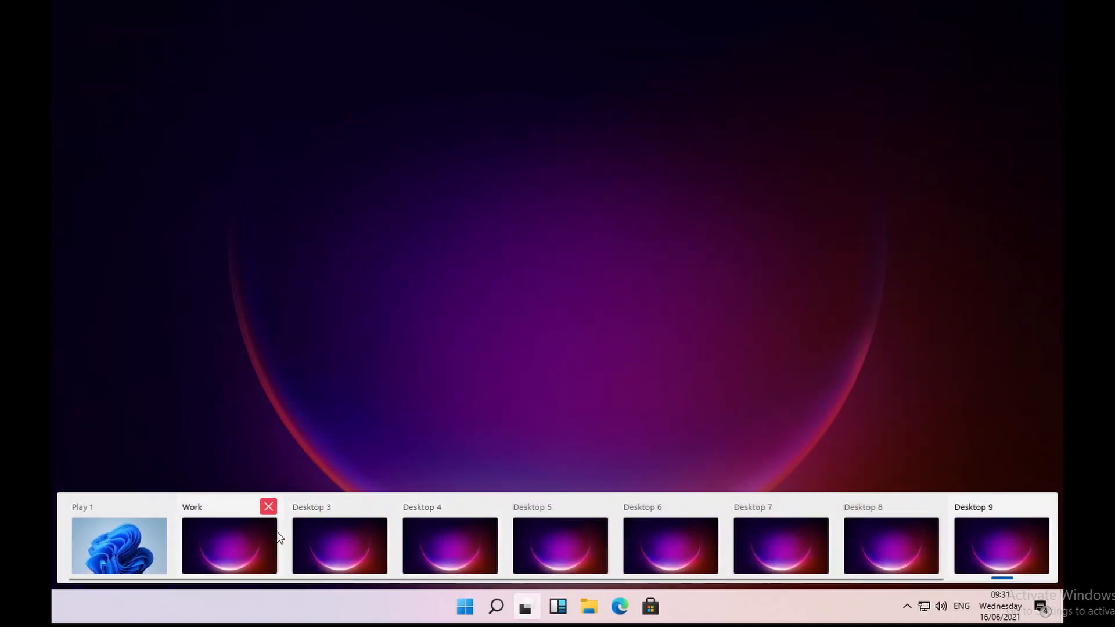
scroll(329, 569, "down", 1)
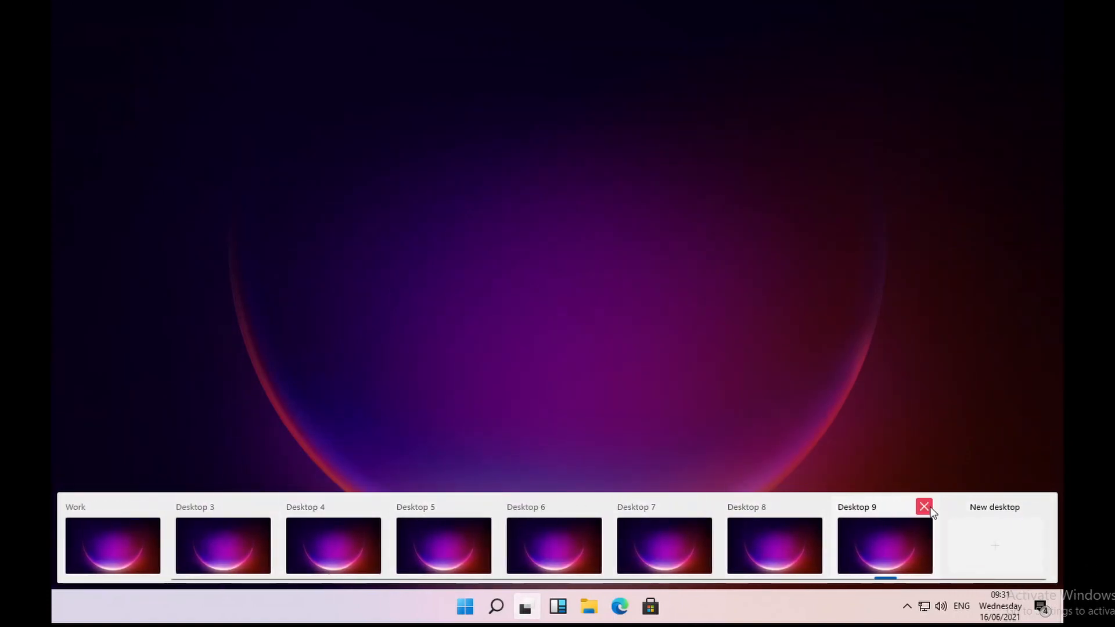
left_click(978, 546)
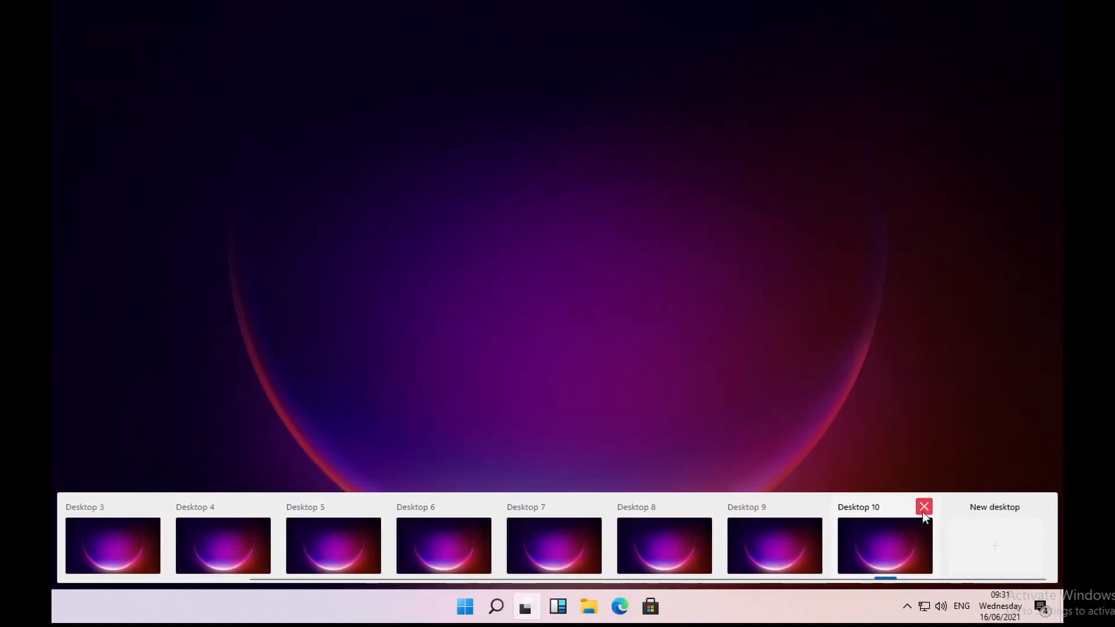
Step: Close Desktops 10, 9 and 7 through 3 plus Work, returning to Play 1
left_click(925, 509)
left_click(926, 512)
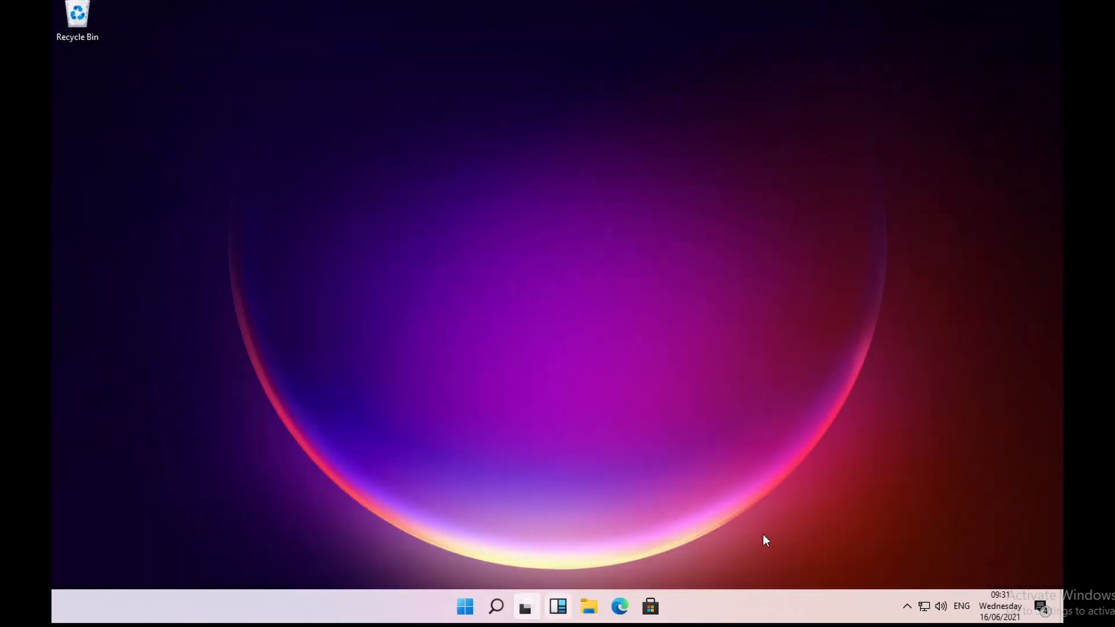
mouse_move(527, 607)
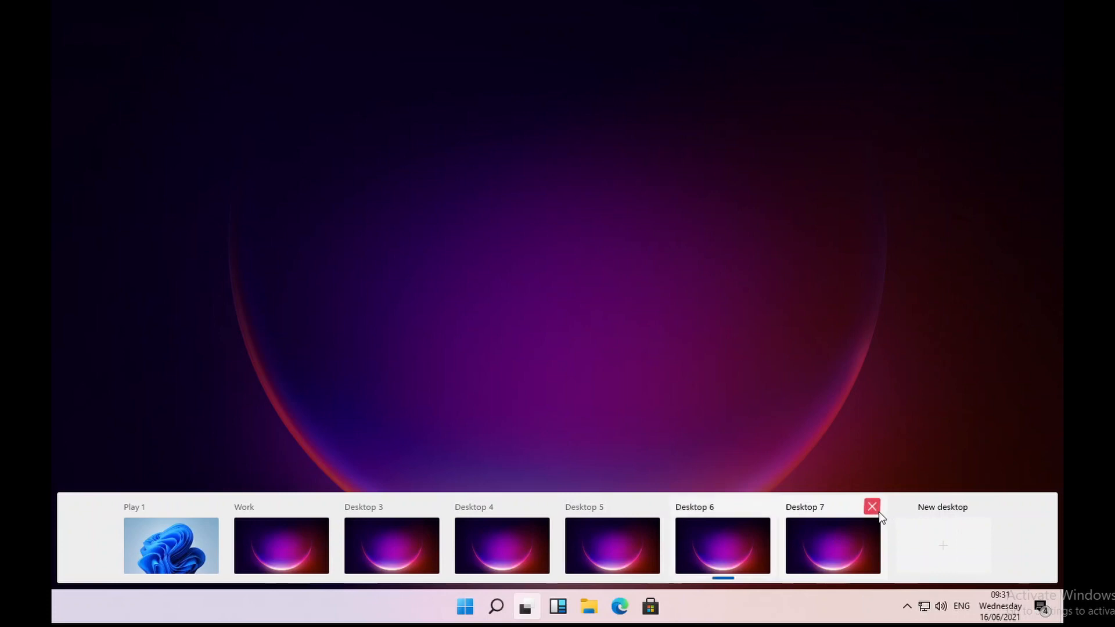
left_click(876, 508)
left_click(823, 510)
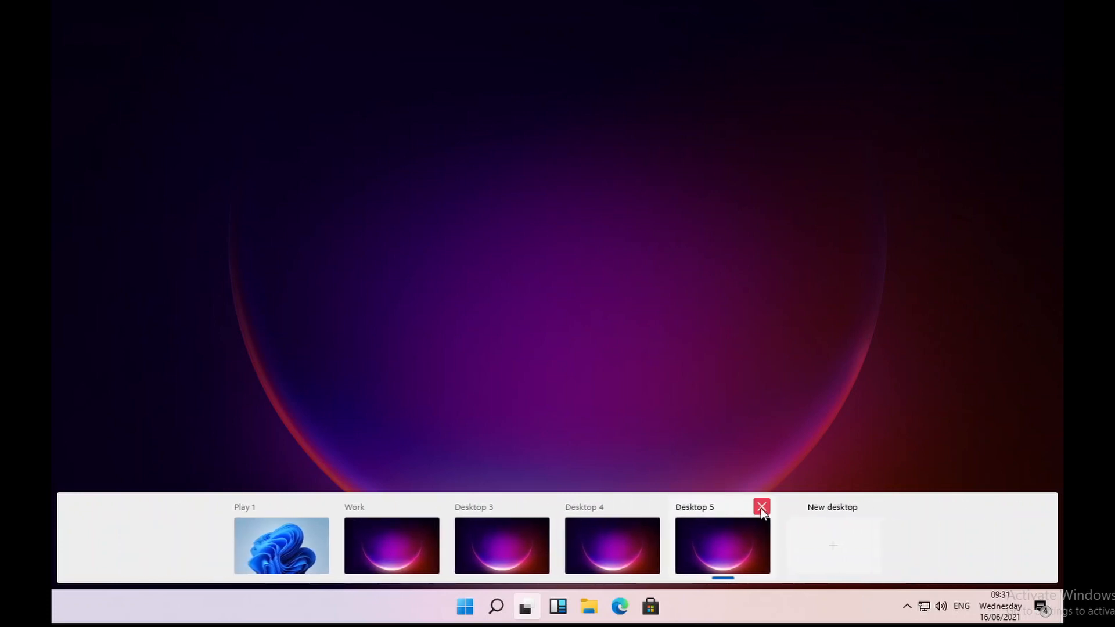
left_click(761, 507)
left_click(704, 509)
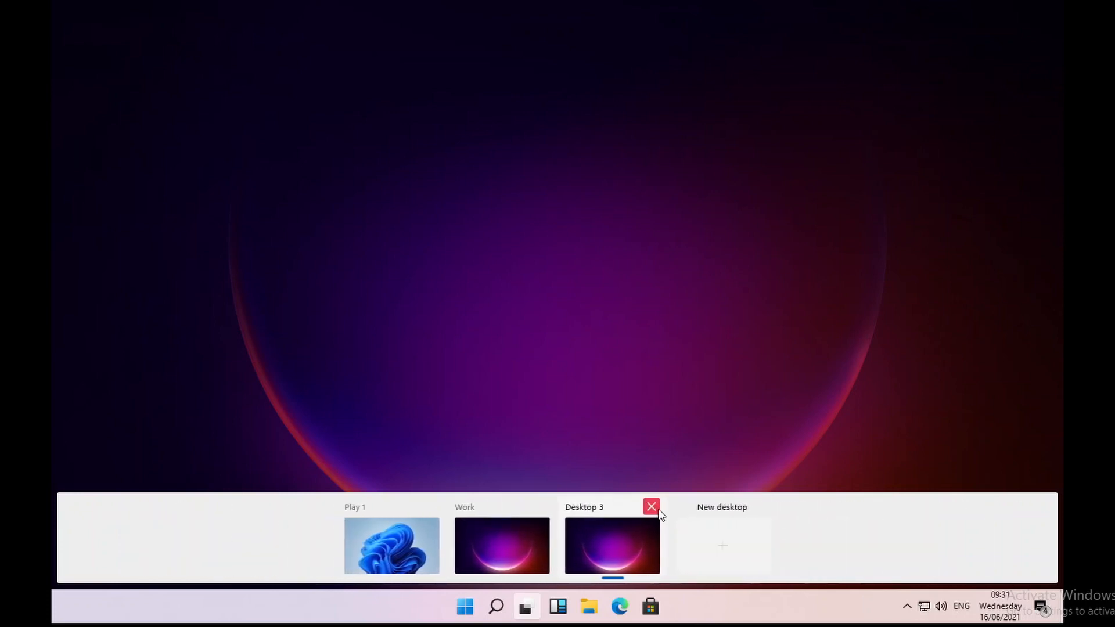
left_click(652, 508)
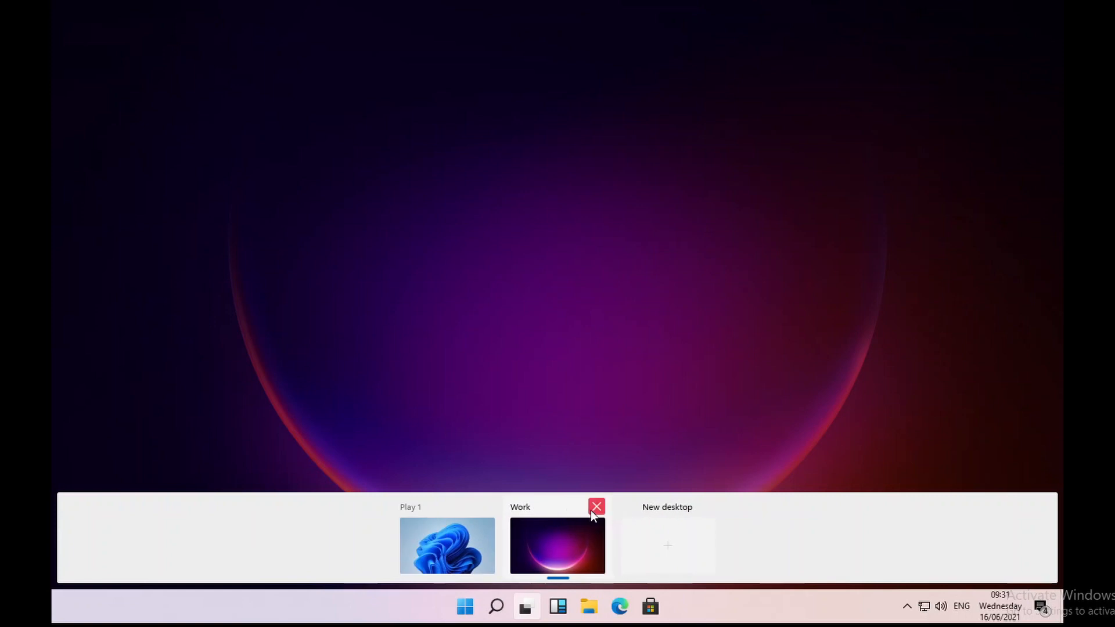
left_click(596, 508)
left_click(534, 540)
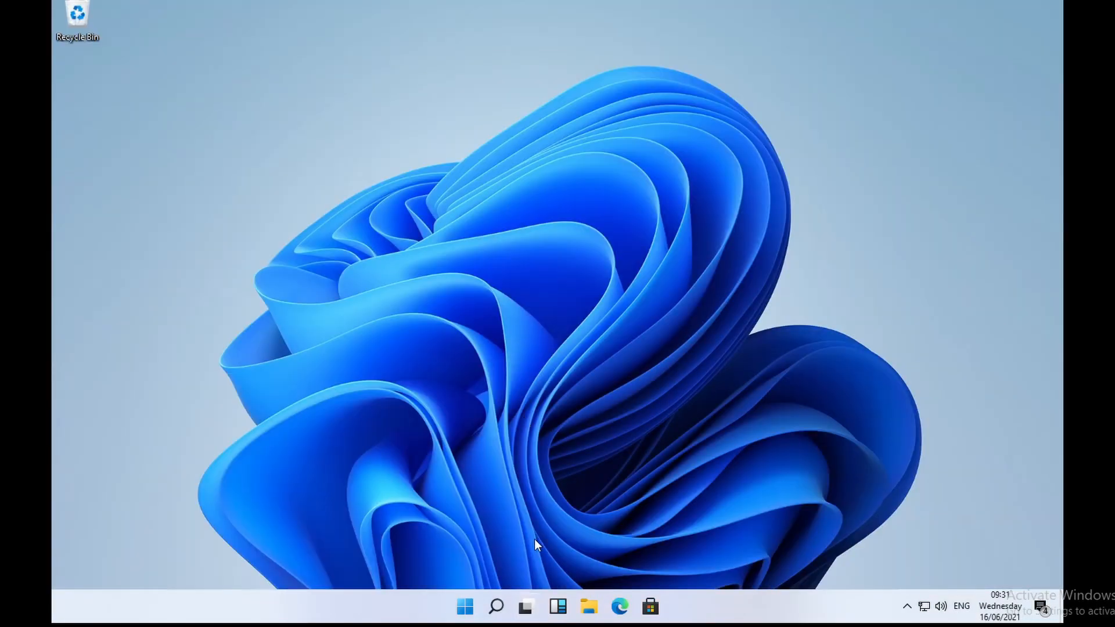
Step: Open the Widgets board and scroll down through the weather, markets and news stories
left_click(558, 609)
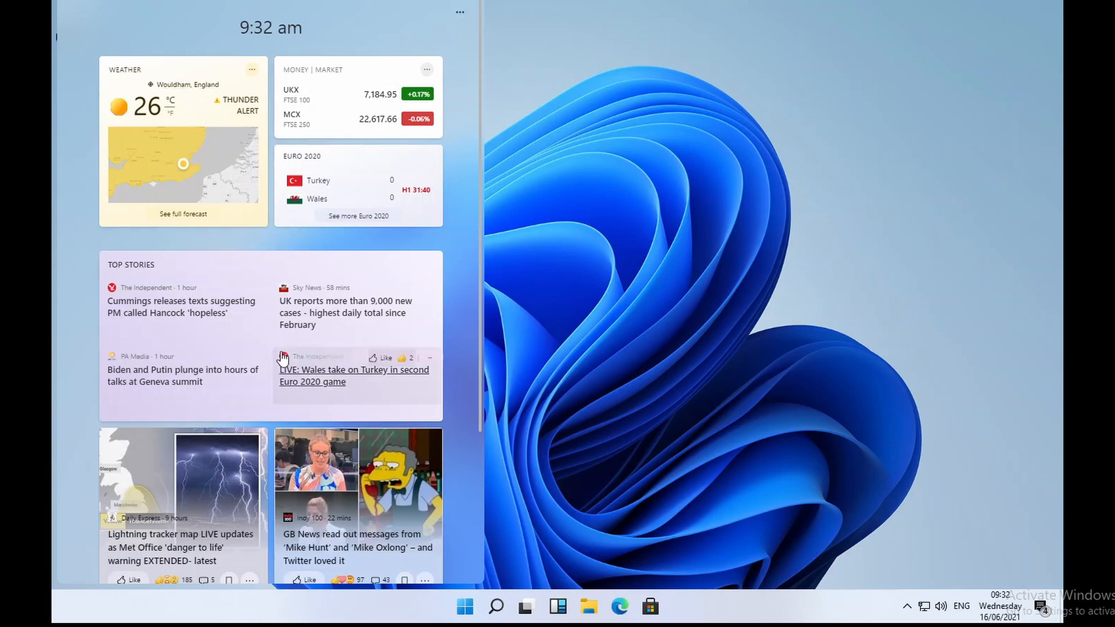
scroll(277, 353, "down", 3)
scroll(278, 352, "down", 8)
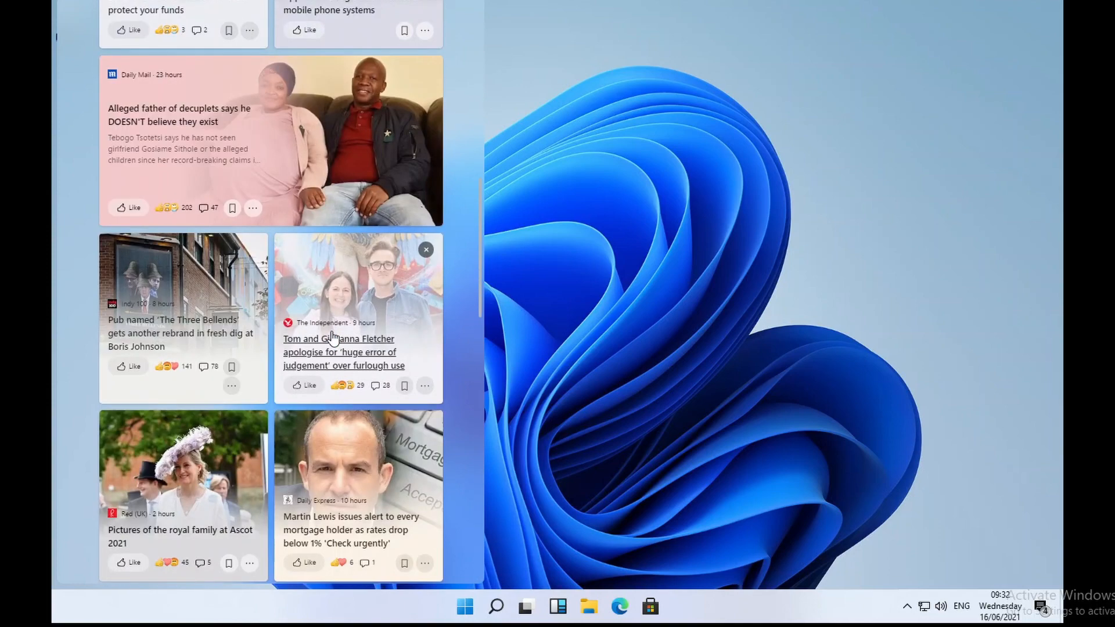
scroll(311, 356, "down", 5)
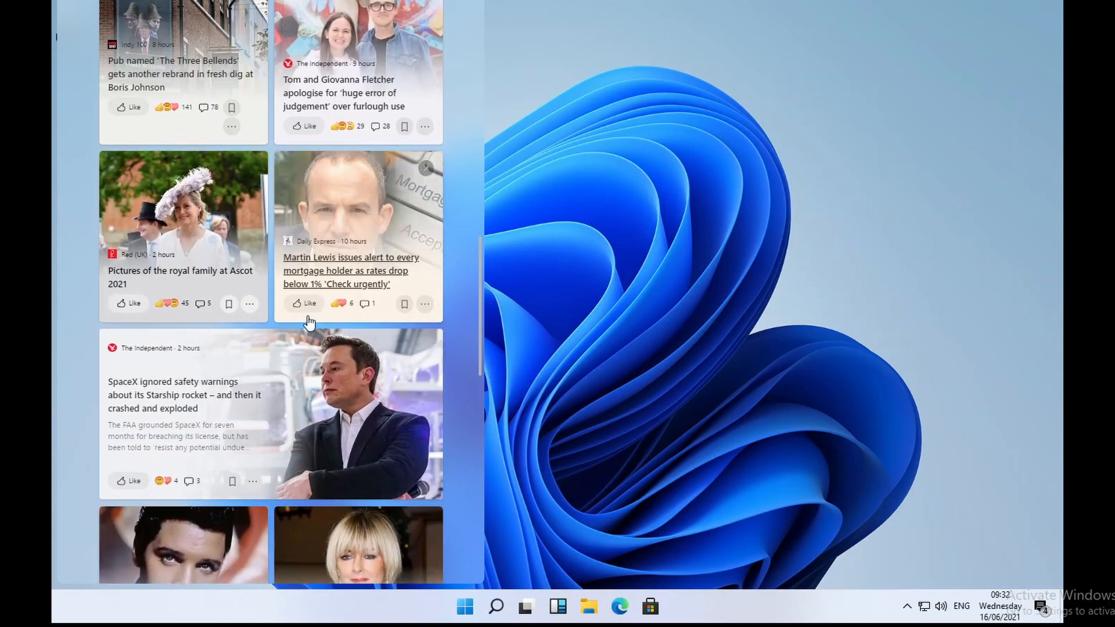
scroll(278, 380, "down", 8)
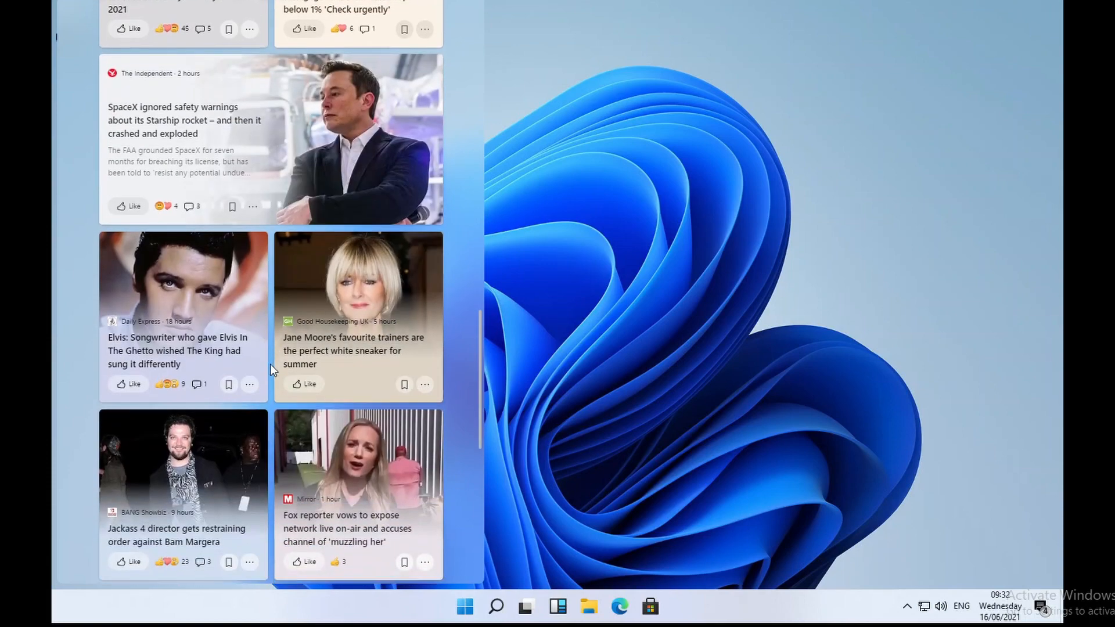
scroll(272, 372, "down", 13)
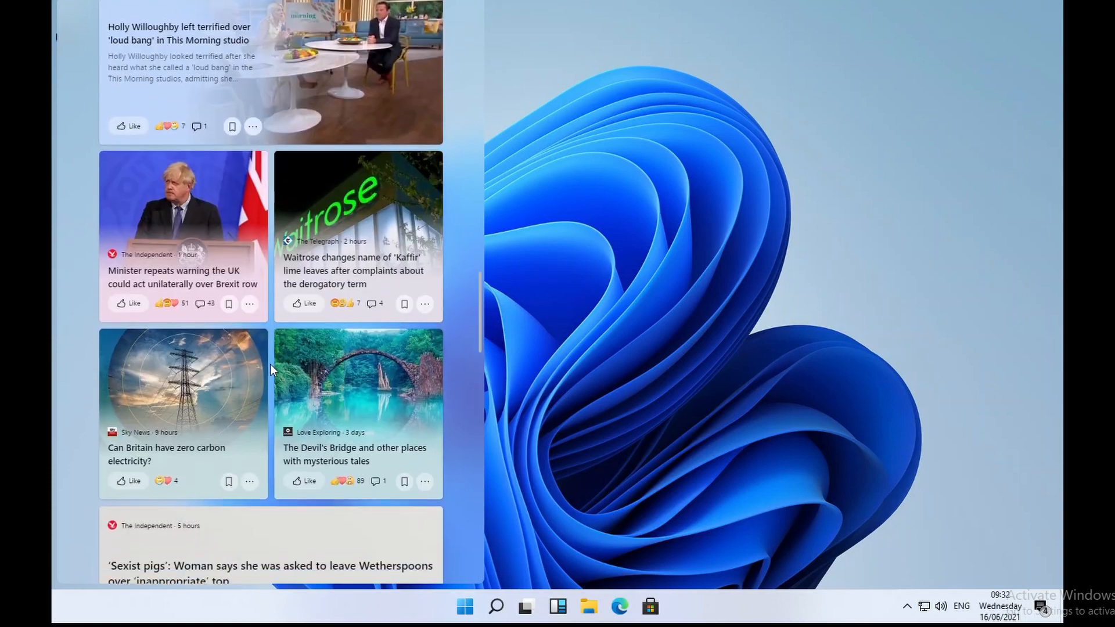
scroll(271, 364, "down", 16)
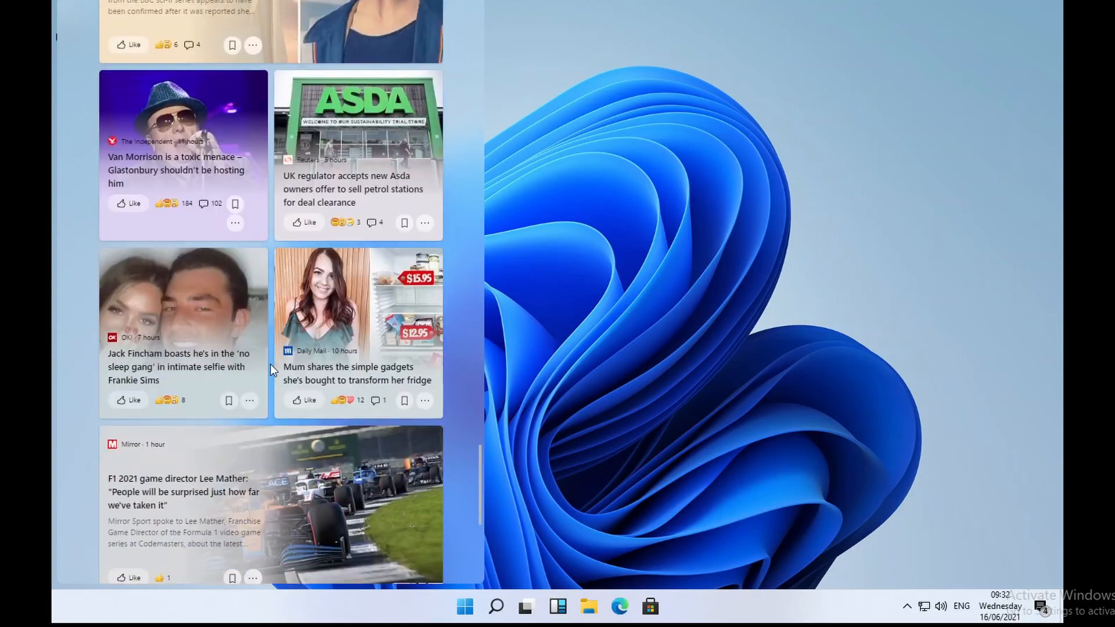
scroll(270, 365, "down", 16)
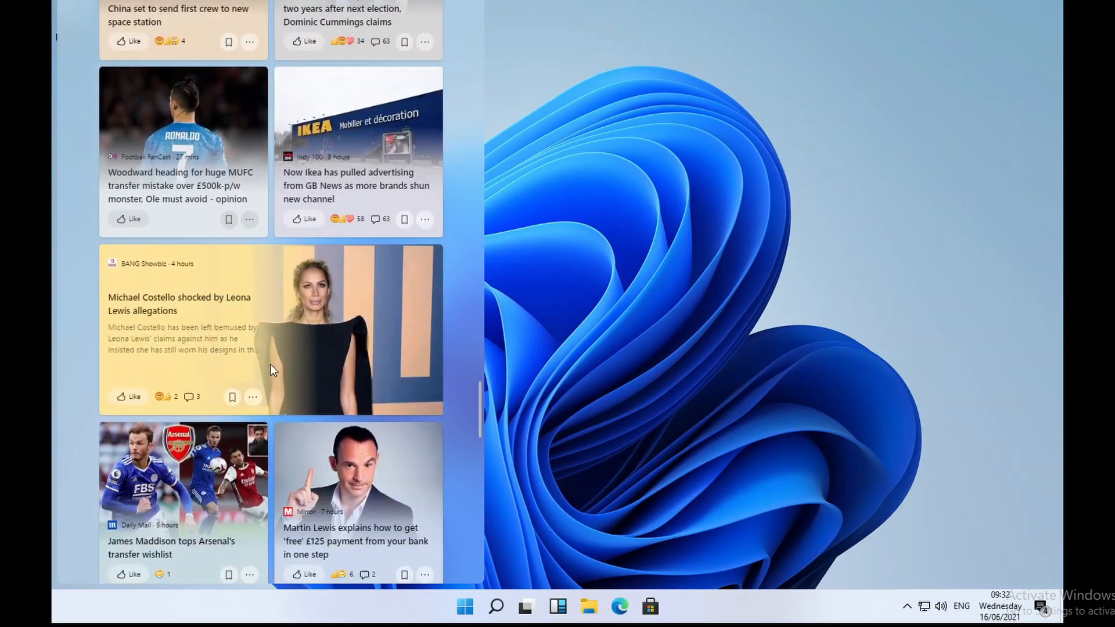
scroll(270, 364, "down", 9)
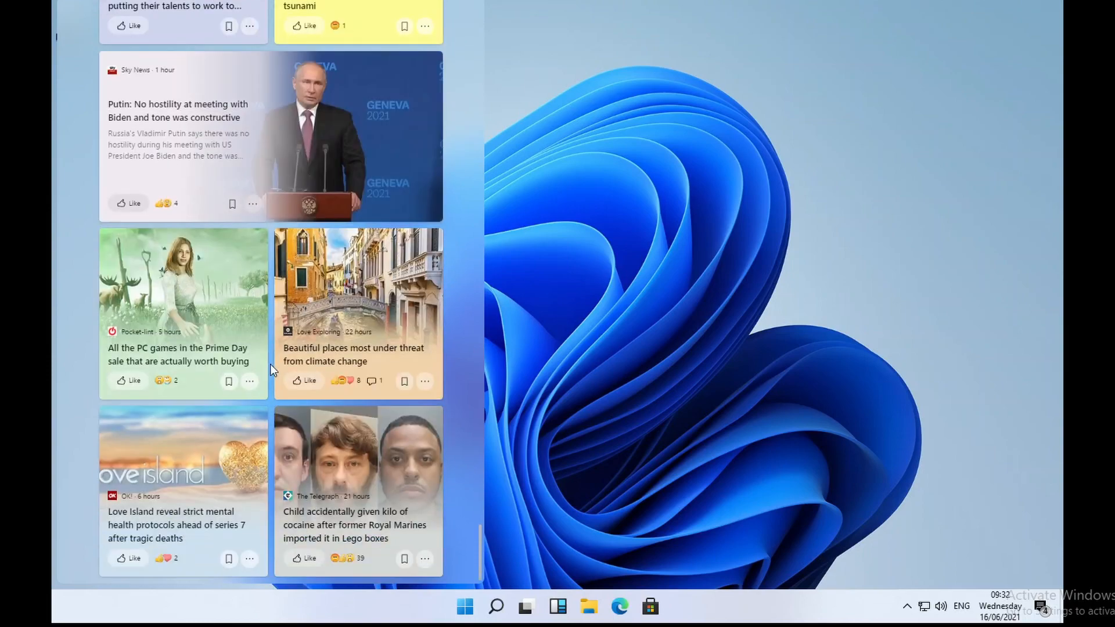
scroll(334, 345, "down", 3)
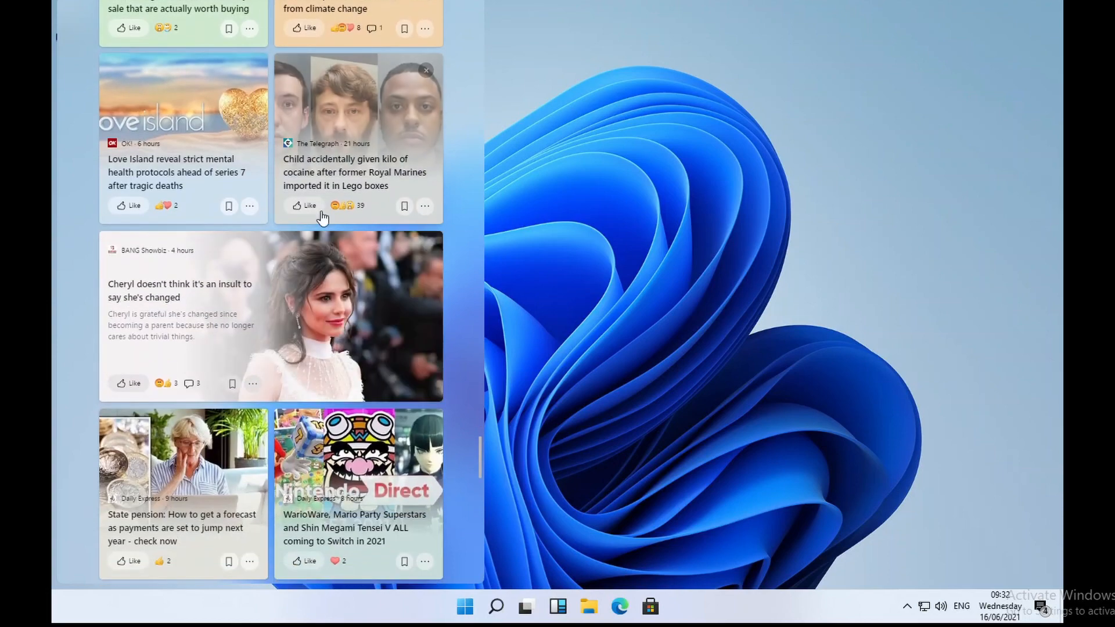
Step: Scroll the Widgets feed back to the top and dismiss it to the desktop
mouse_move(308, 208)
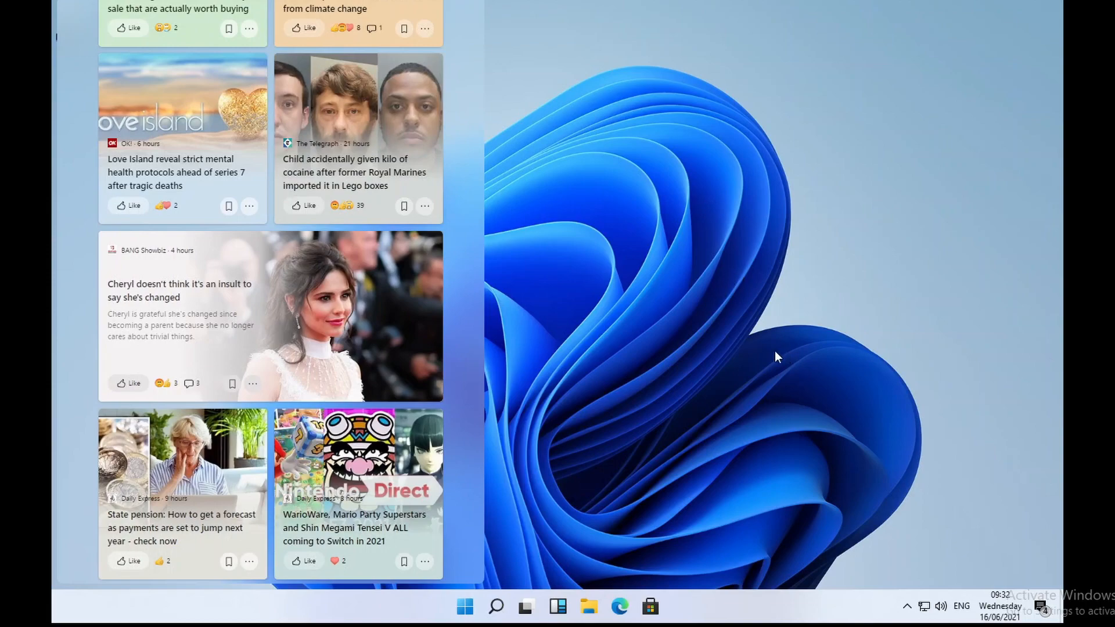
scroll(308, 401, "up", 15)
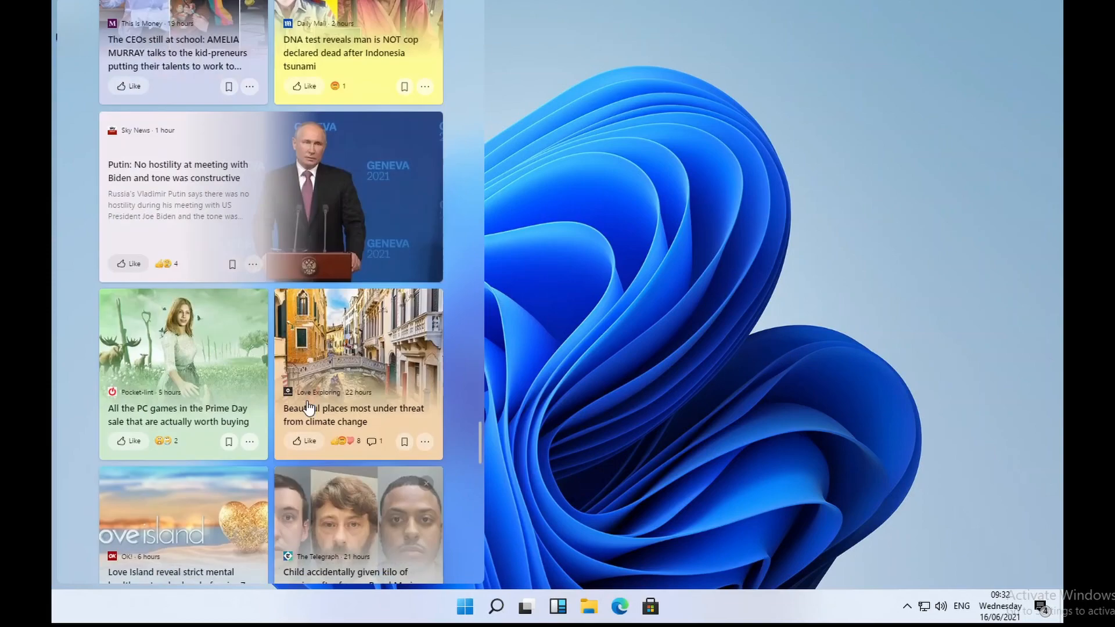
scroll(309, 402, "up", 20)
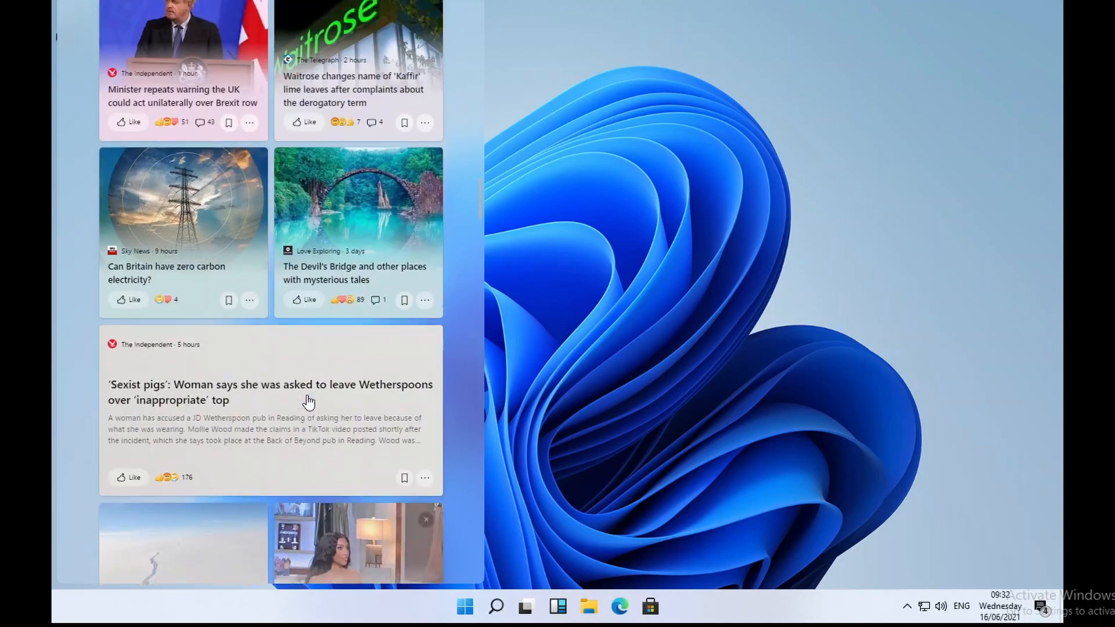
scroll(308, 401, "up", 8)
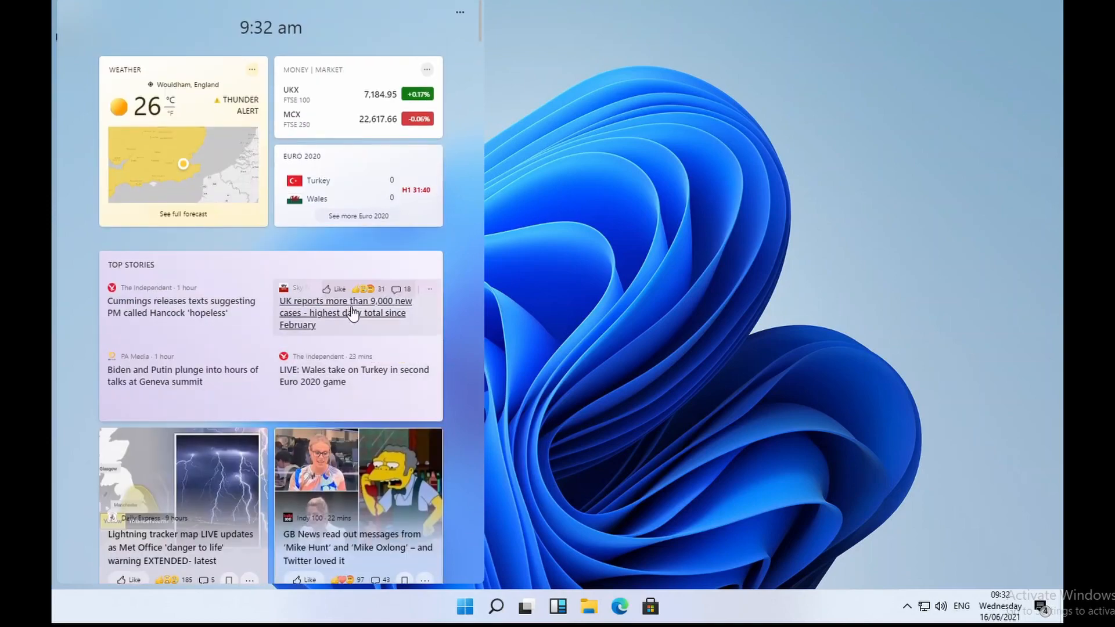
left_click(603, 574)
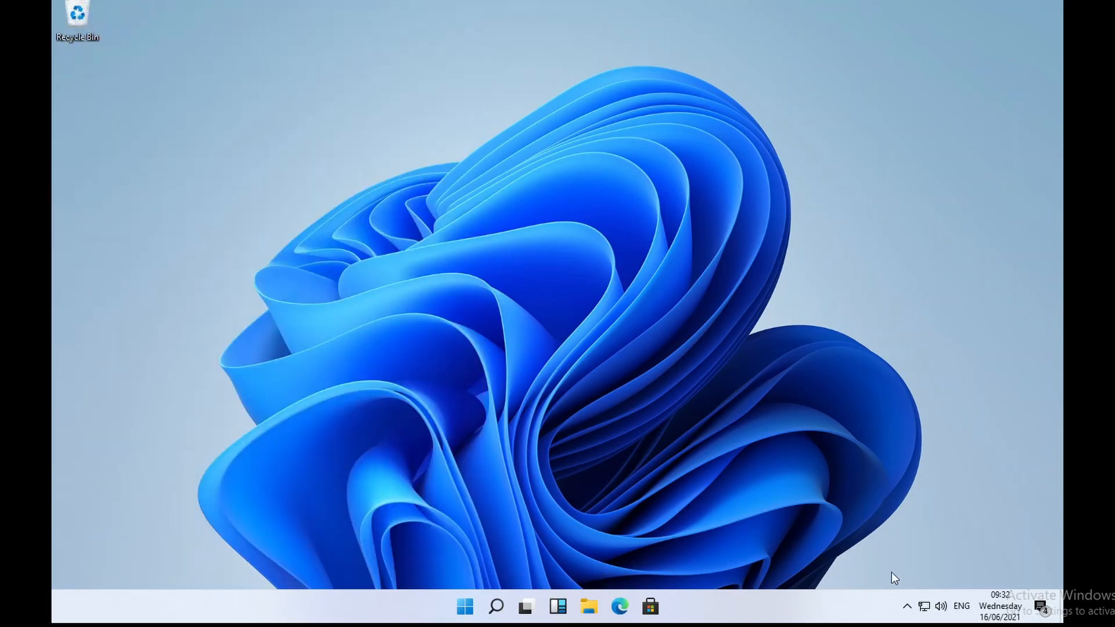
Step: Open Windows Terminal from the desktop menu and add a Command Prompt tab
right_click(592, 346)
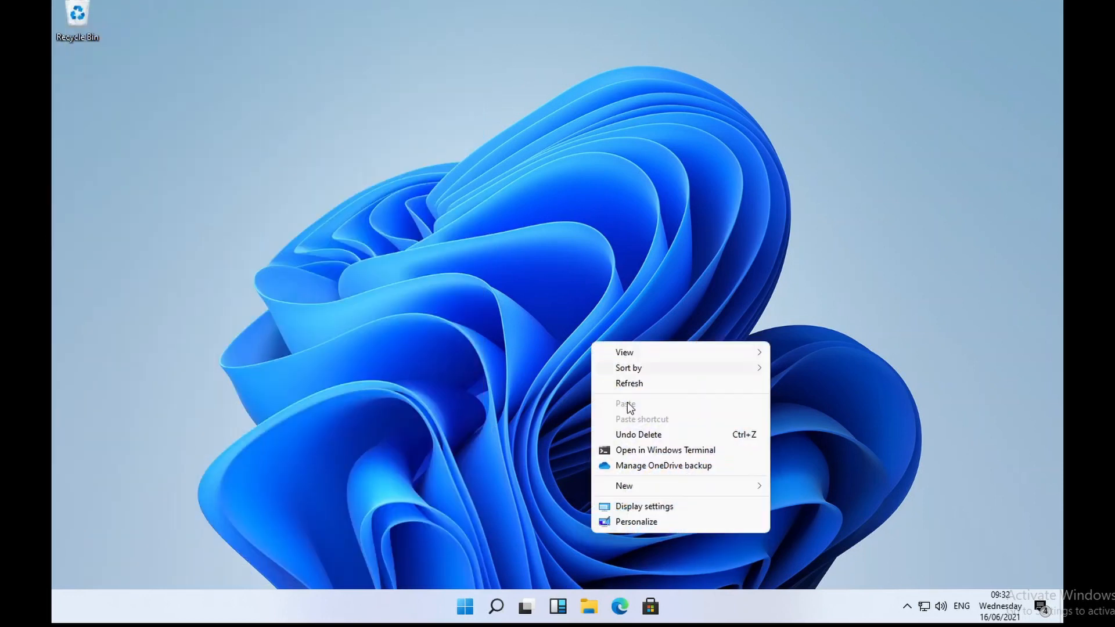
left_click(675, 452)
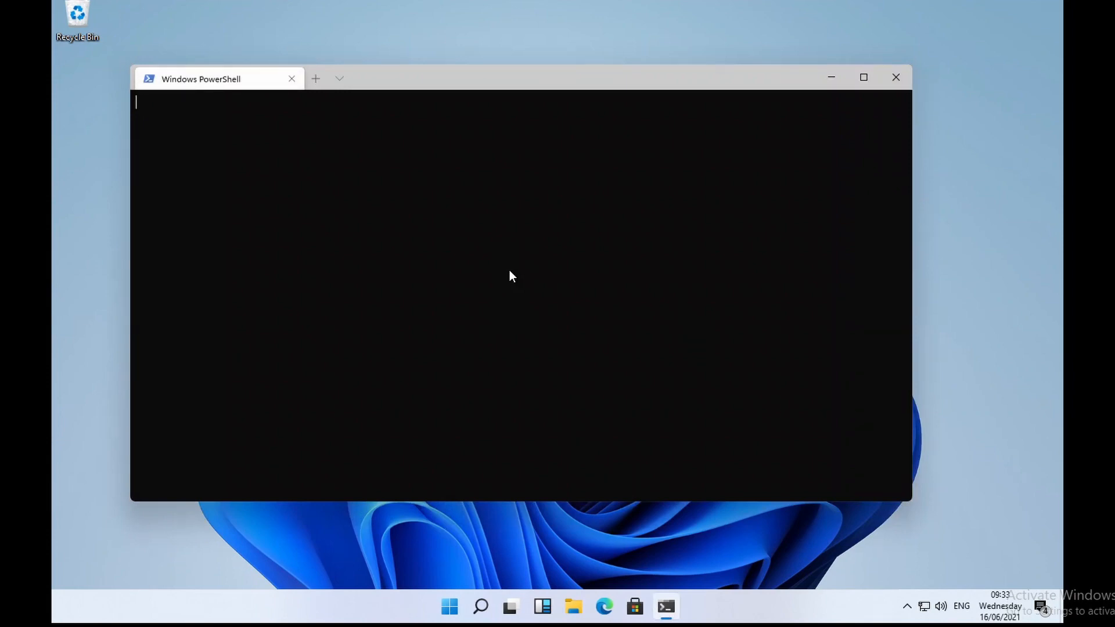
left_click(340, 78)
left_click(343, 130)
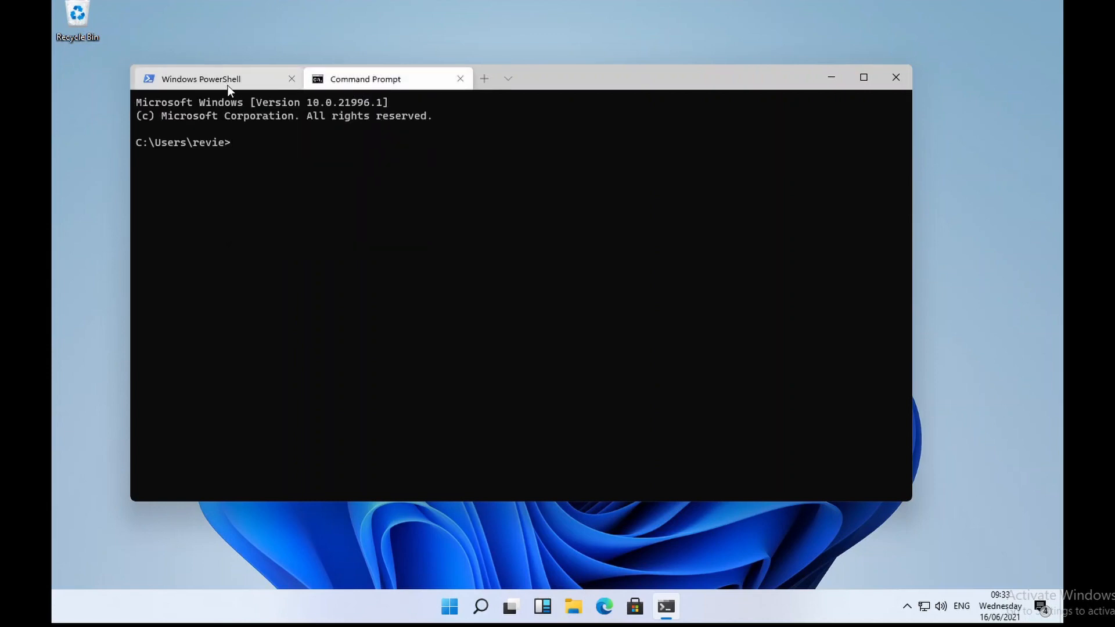
Step: Add an Azure Cloud Shell tab, then close the Azure Cloud Shell and PowerShell tabs
left_click(209, 78)
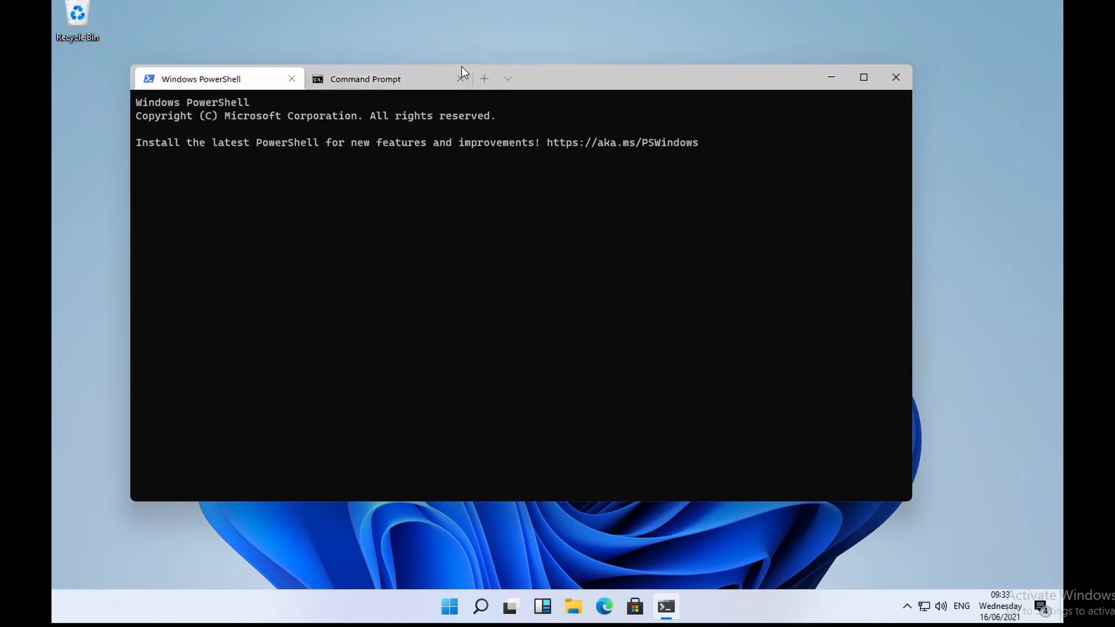
left_click(510, 81)
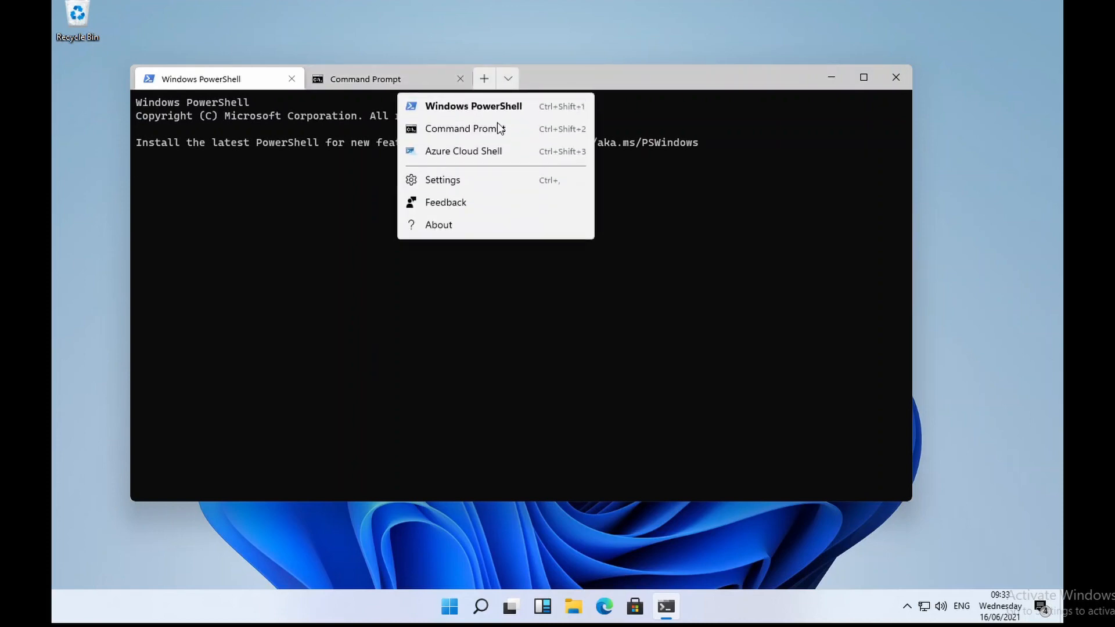
left_click(513, 149)
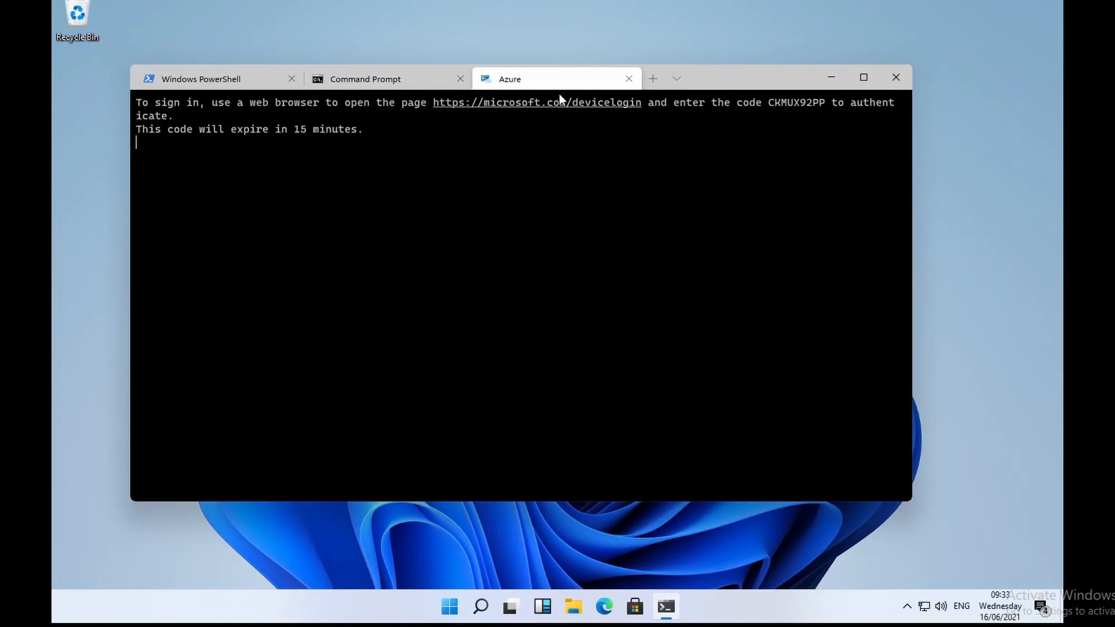
left_click(629, 78)
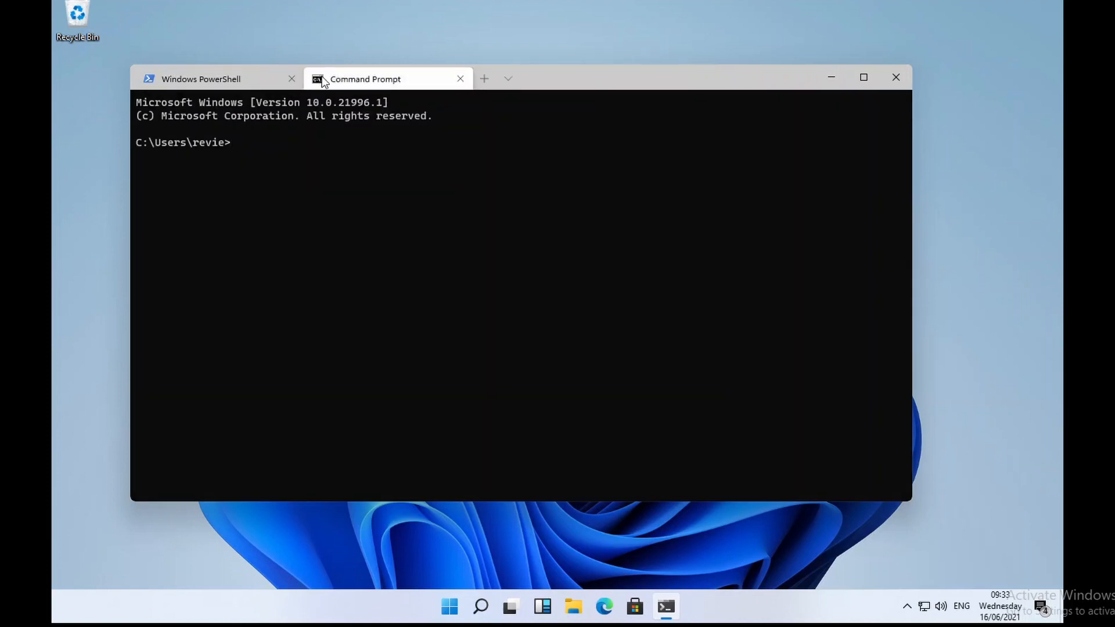
left_click(291, 79)
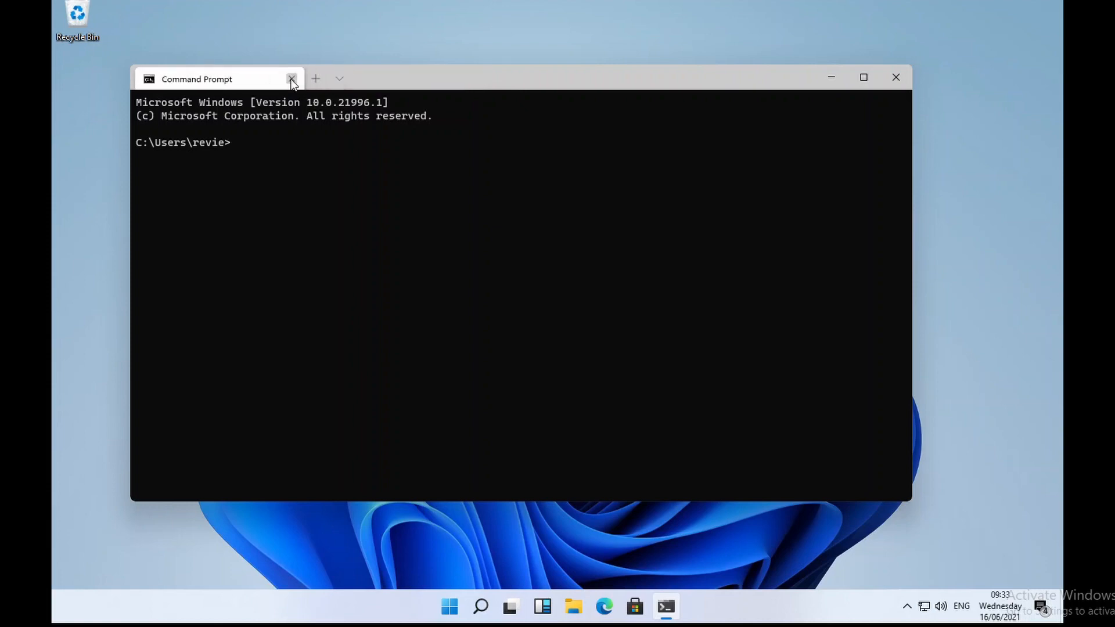
left_click(289, 79)
Step: Launch Microsoft Edge and File Explorer from the taskbar and bring up Explorer's Snap Layouts
right_click(662, 247)
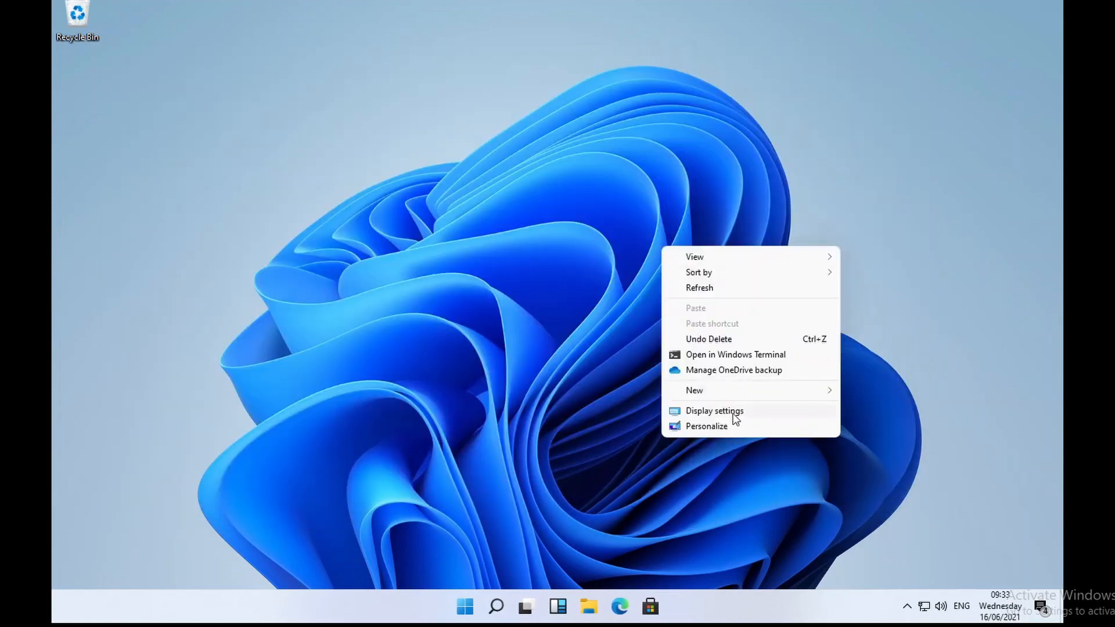
left_click(617, 613)
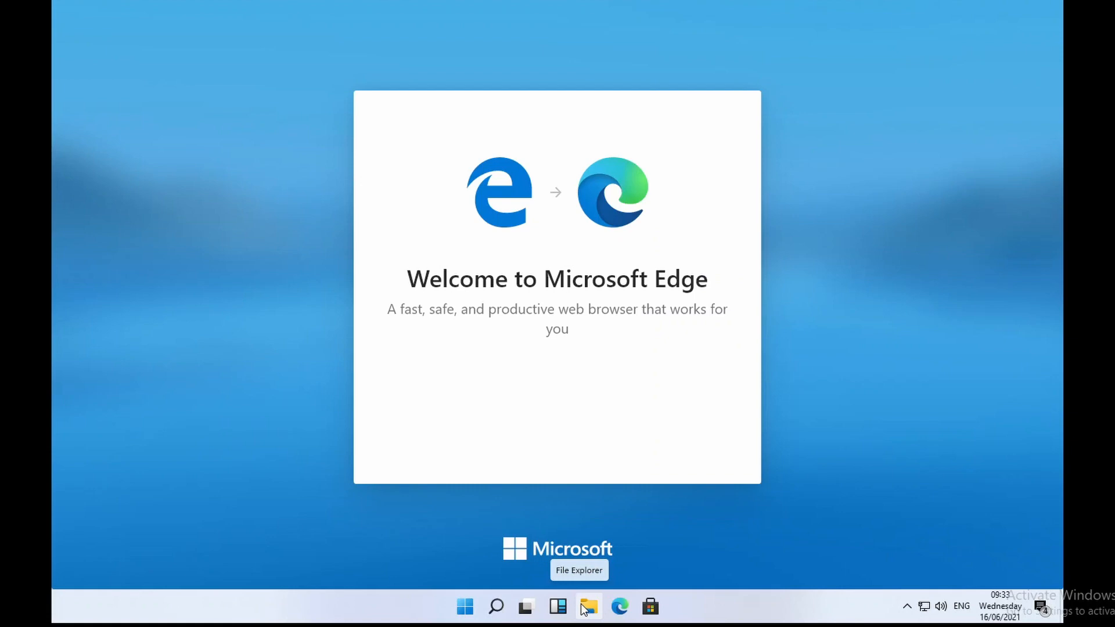
left_click(585, 607)
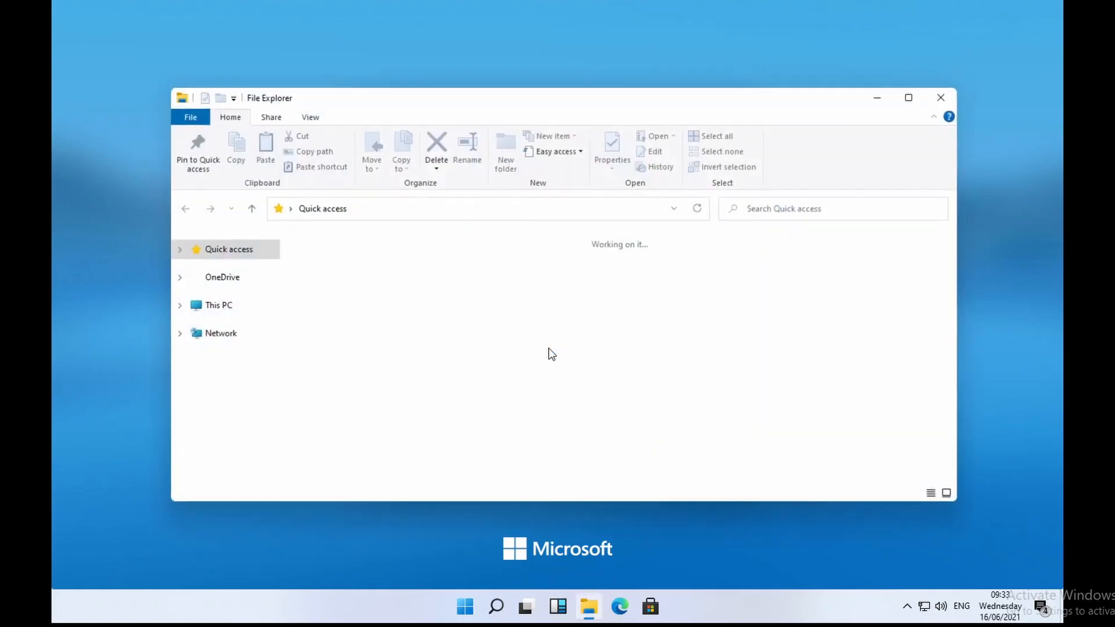
mouse_move(912, 99)
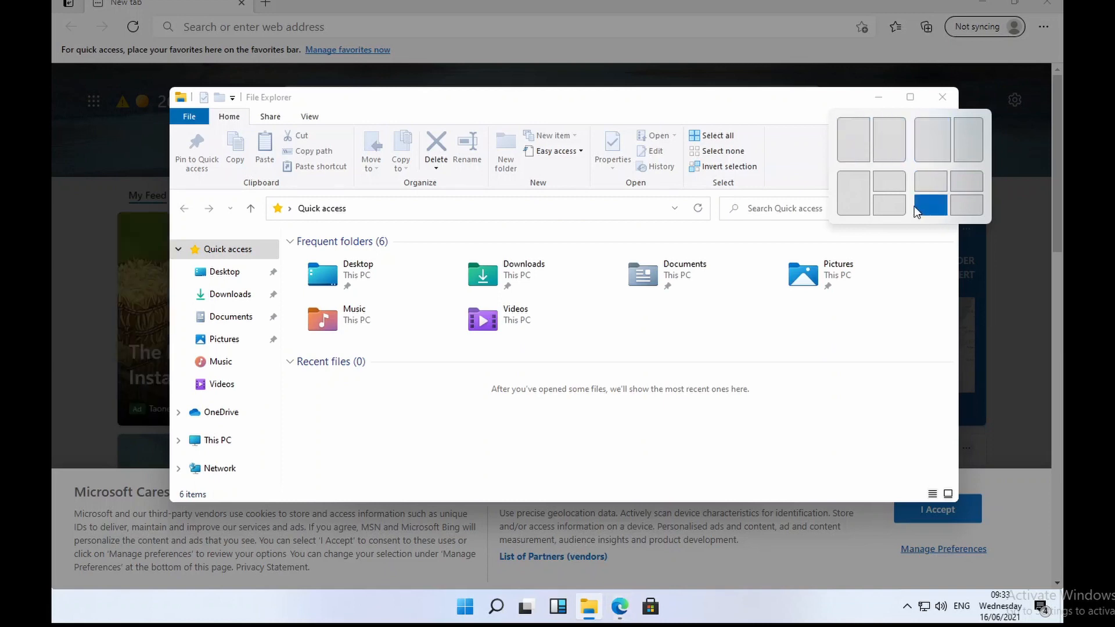
Step: Snap File Explorer to the left, finish Edge's first-run setup, and snap Edge top-right
left_click(858, 197)
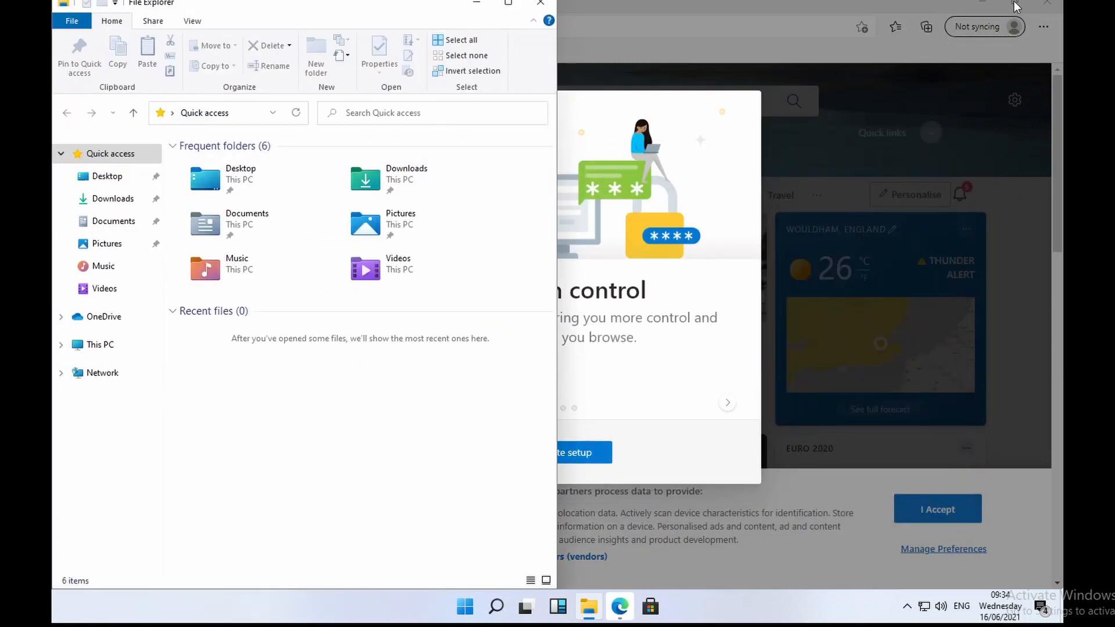
left_click(569, 440)
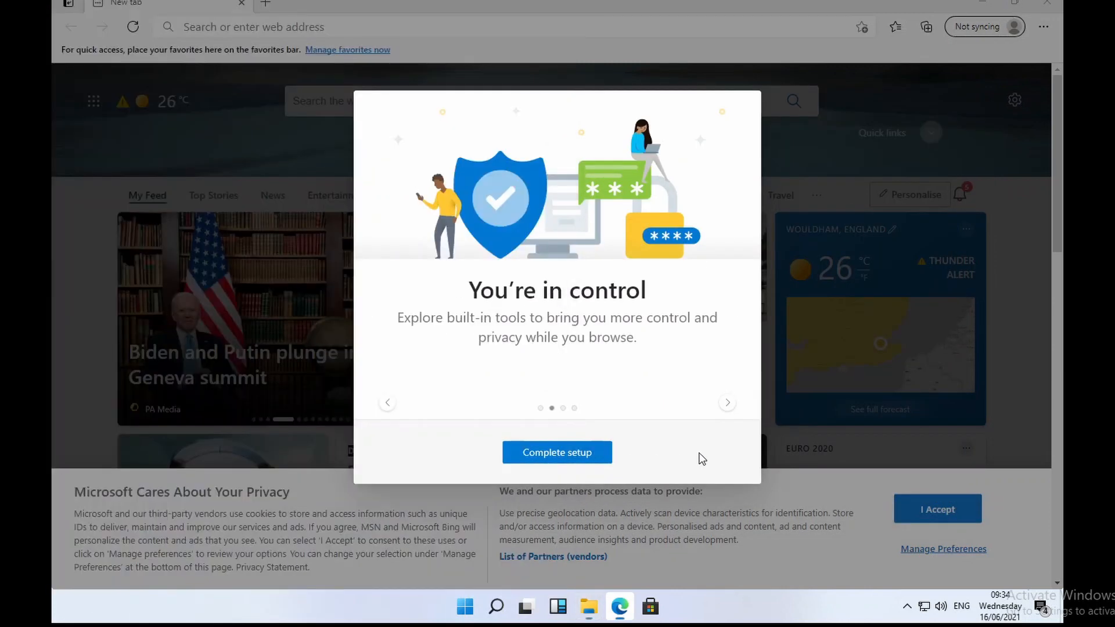
left_click(556, 452)
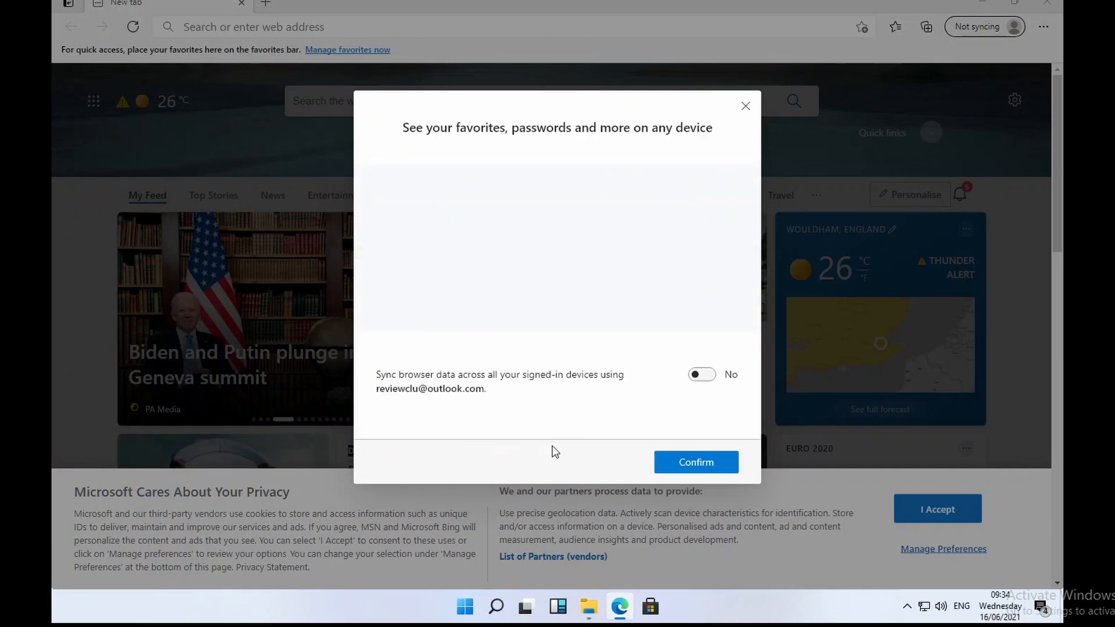
left_click(700, 462)
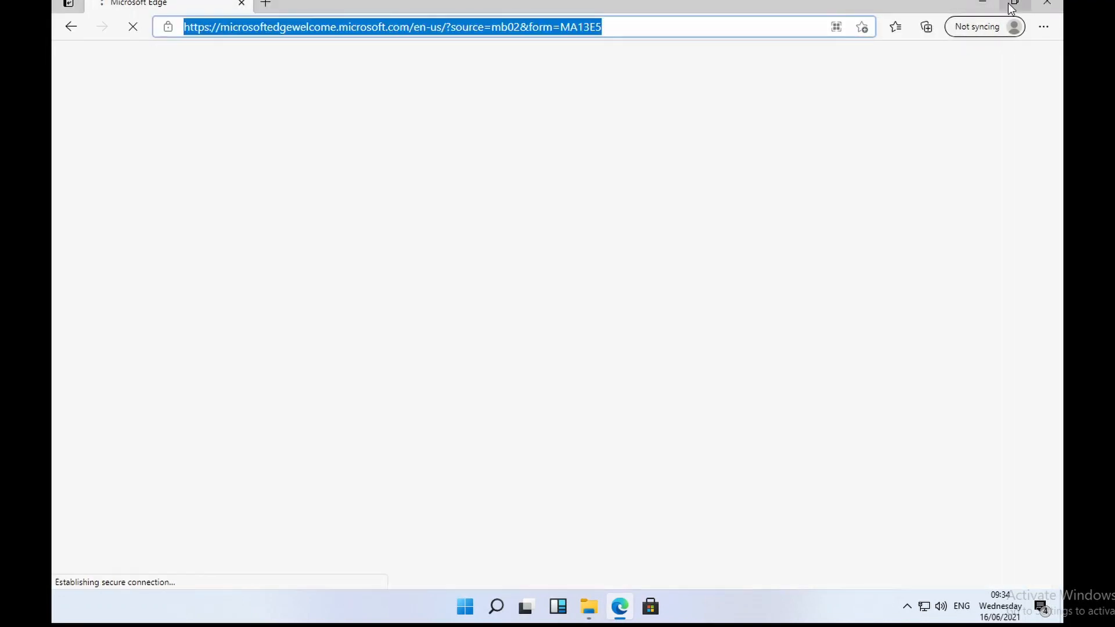
mouse_move(1010, 21)
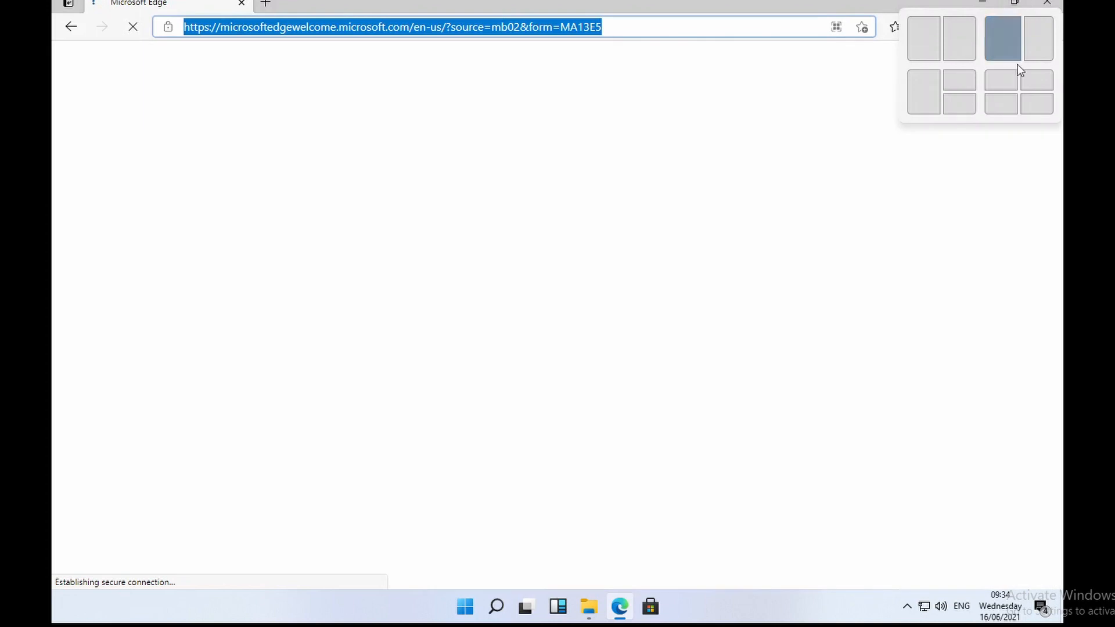
left_click(1037, 80)
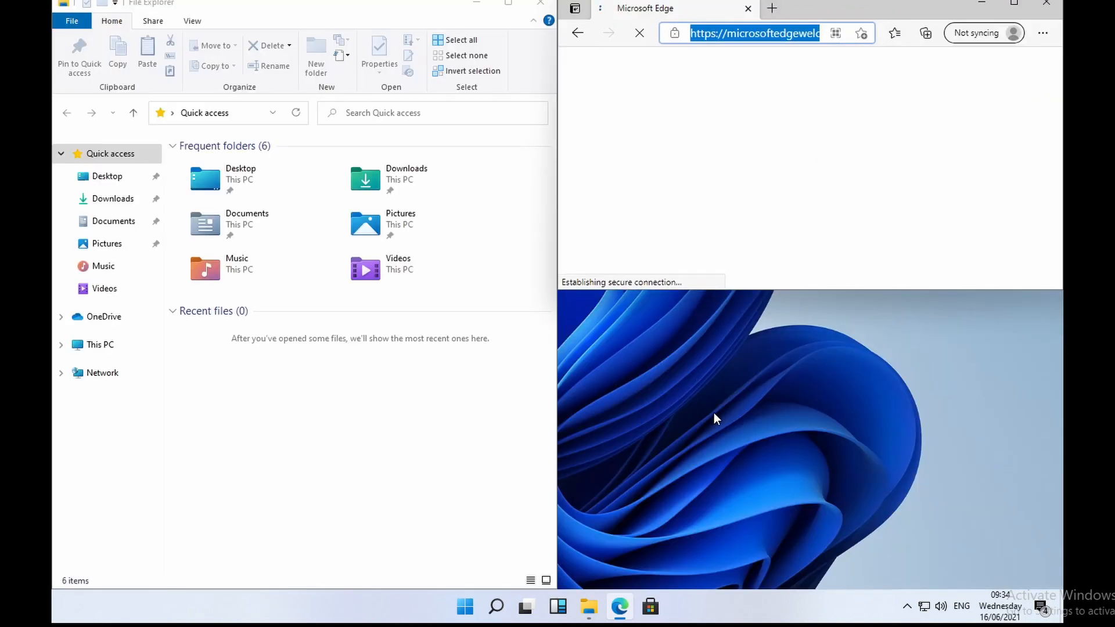
Step: Open the Microsoft Store, then close File Explorer, Edge and the Store windows
left_click(652, 608)
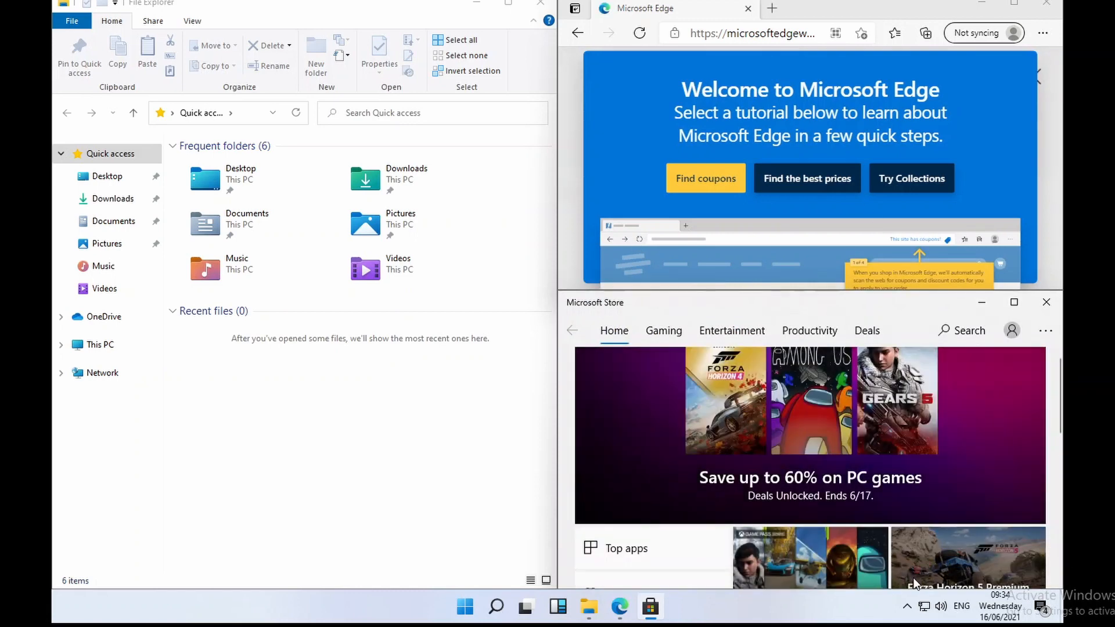
left_click(542, 6)
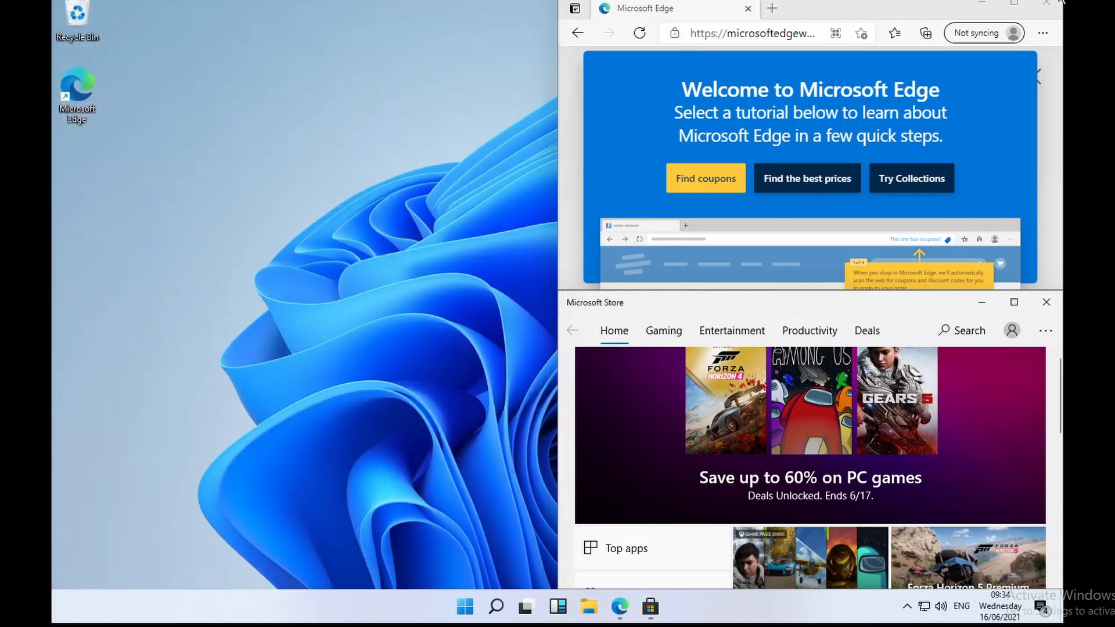
left_click(1039, 265)
left_click(1046, 3)
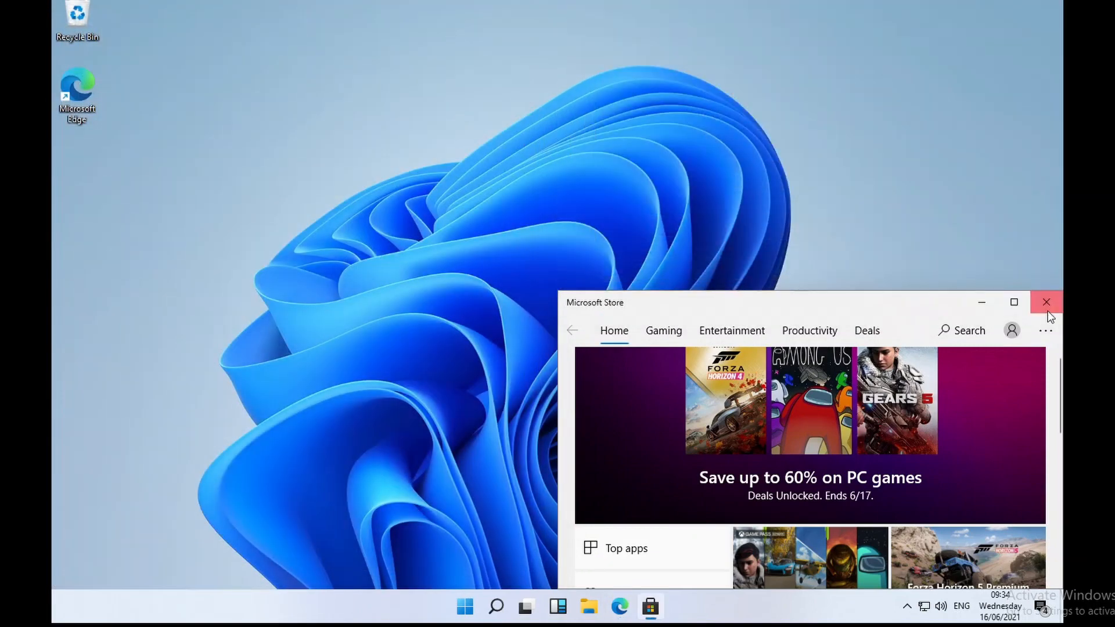
left_click(1046, 302)
right_click(568, 179)
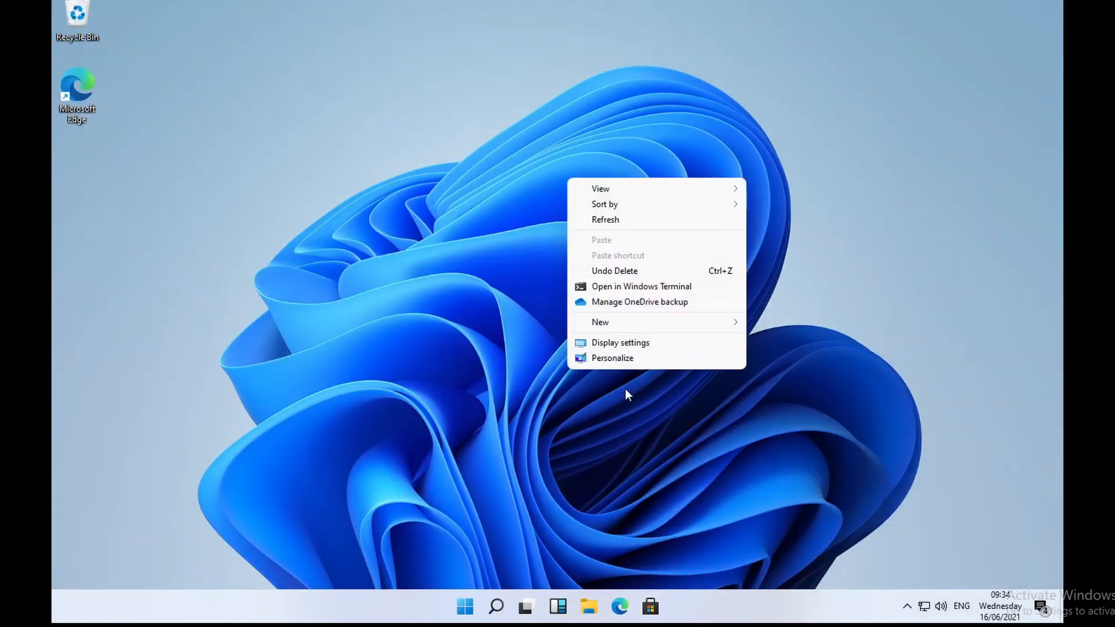
Step: Open Display settings from the desktop menu, maximize the window, and go to HDR settings
left_click(640, 347)
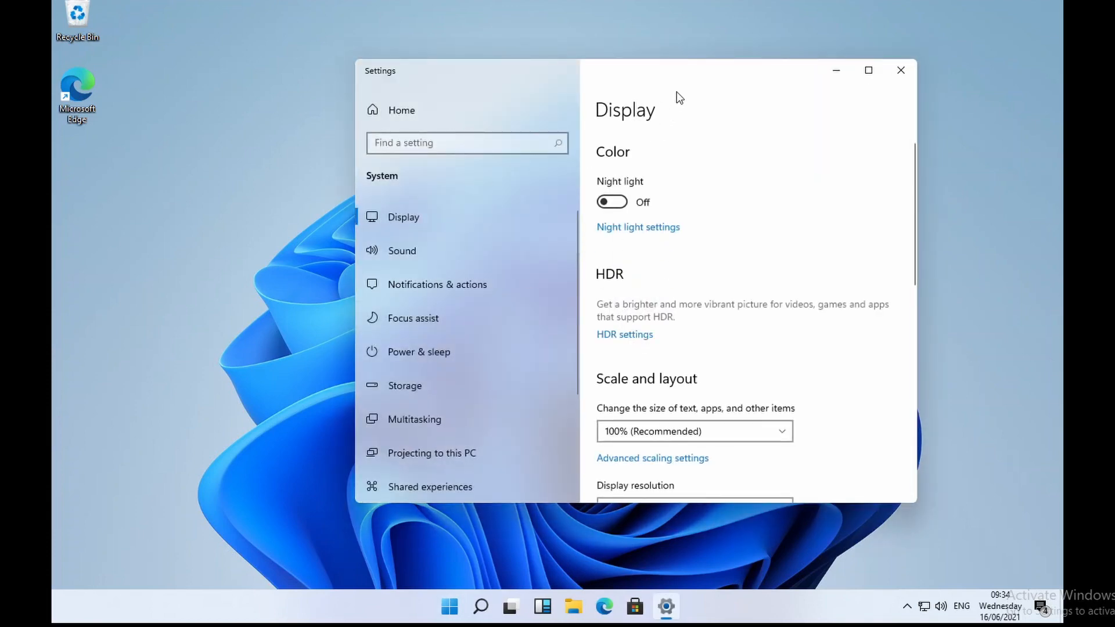
double_click(654, 79)
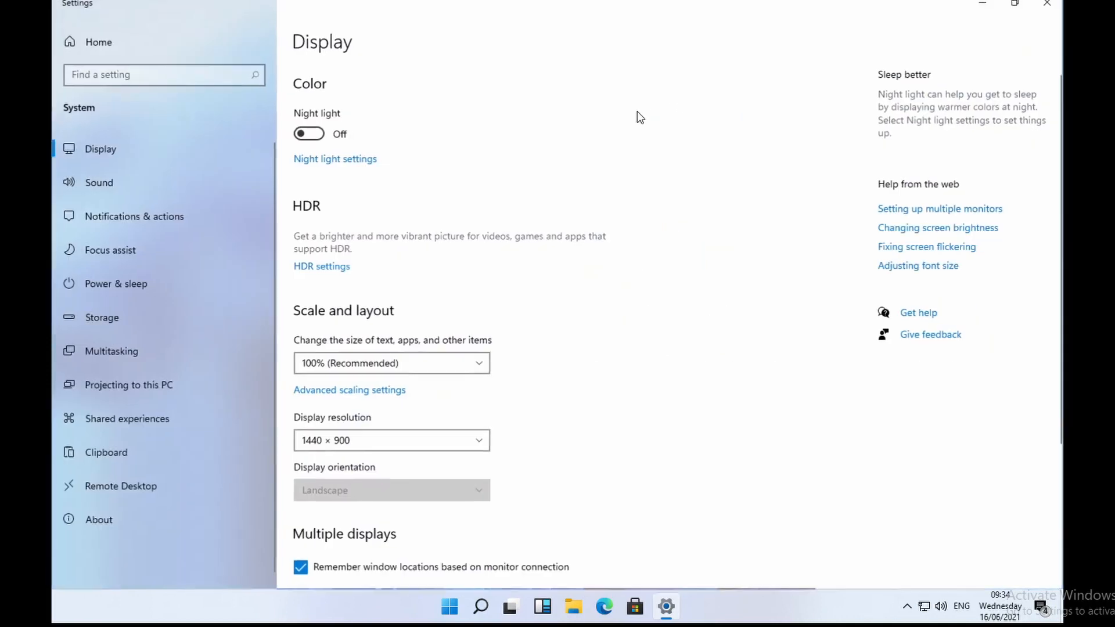
left_click(317, 268)
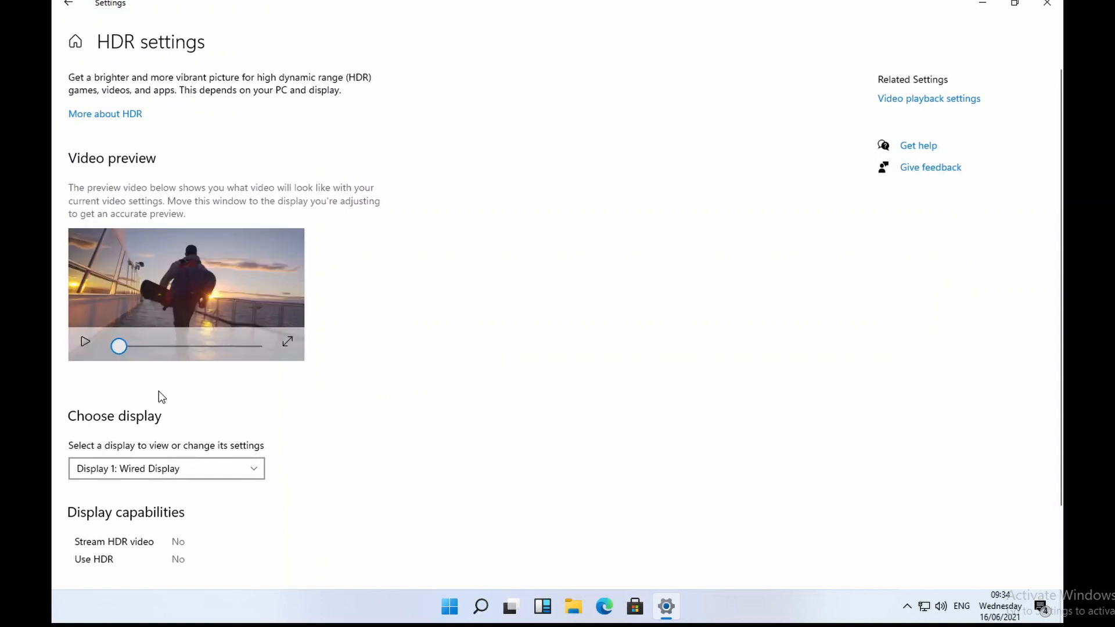
Step: Play the HDR preview video full screen, exit with Esc, and go back
left_click(288, 344)
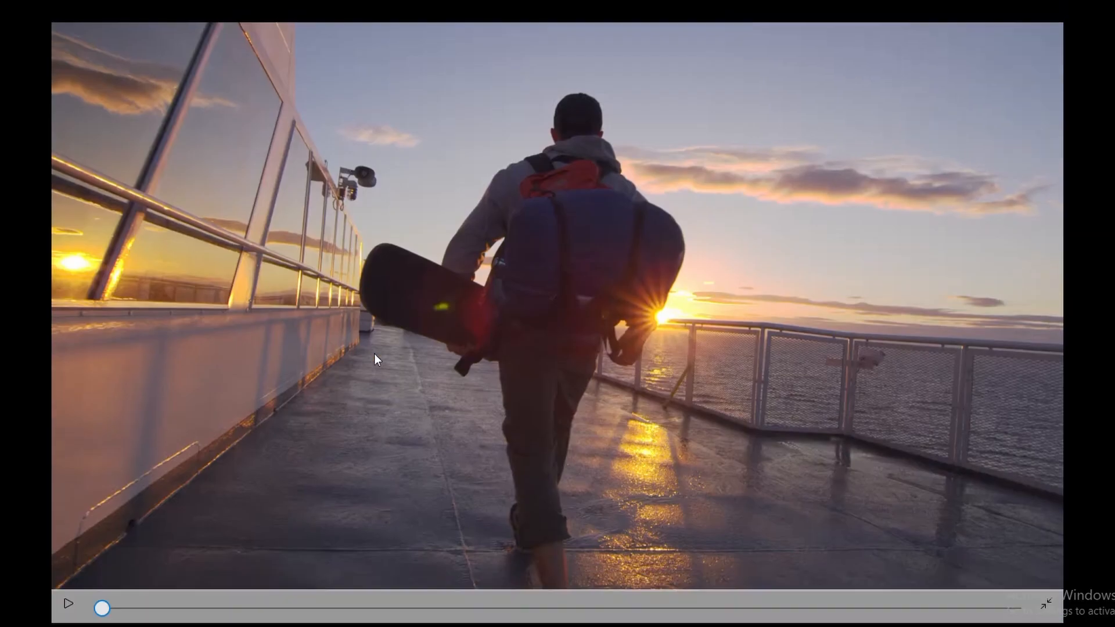
left_click(67, 605)
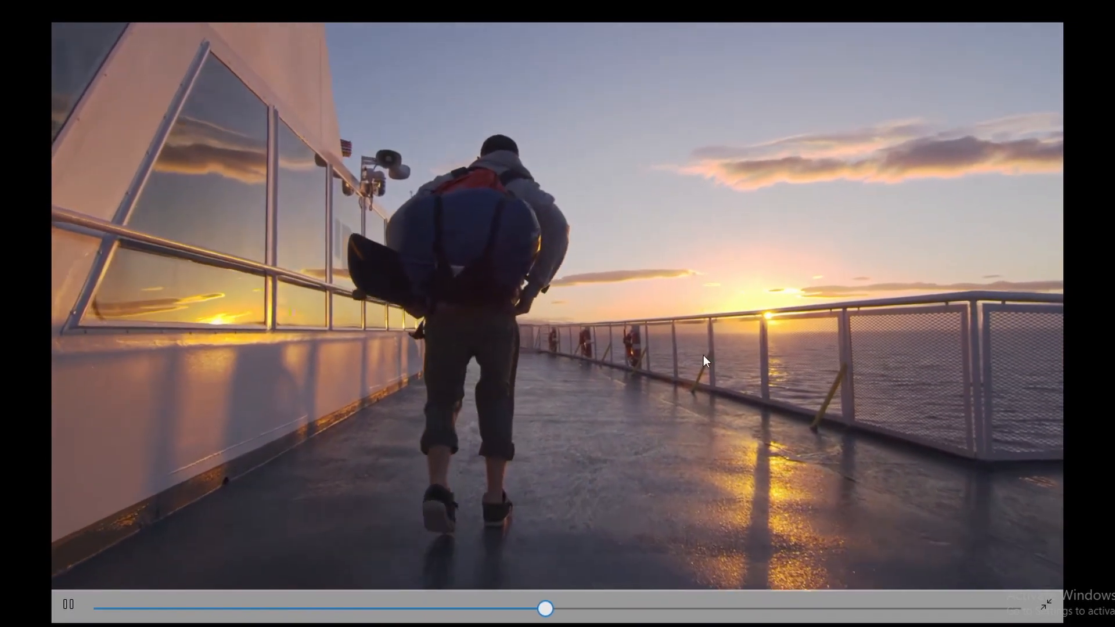
key("Escape")
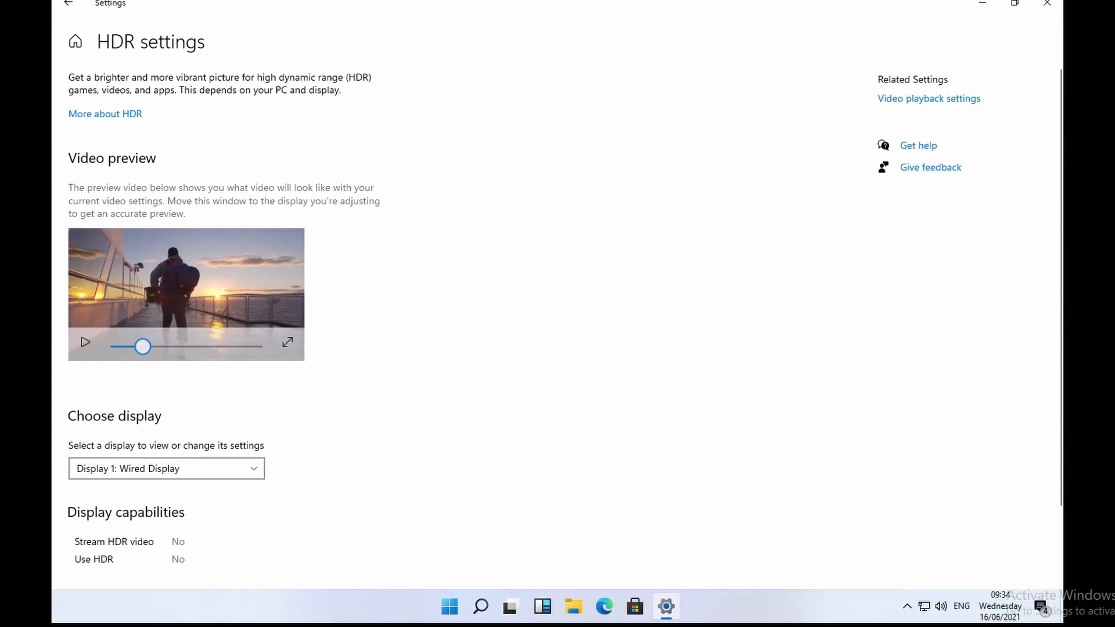
left_click(68, 4)
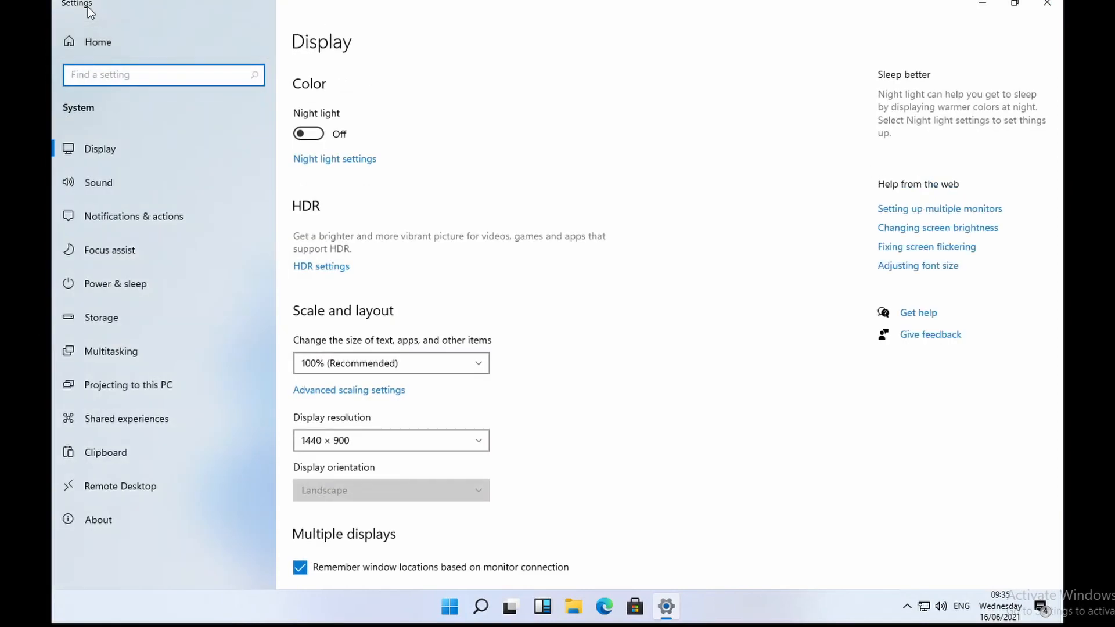
Step: Visit the Settings home page, peek at hidden tray icons and widgets, then close Settings
left_click(102, 48)
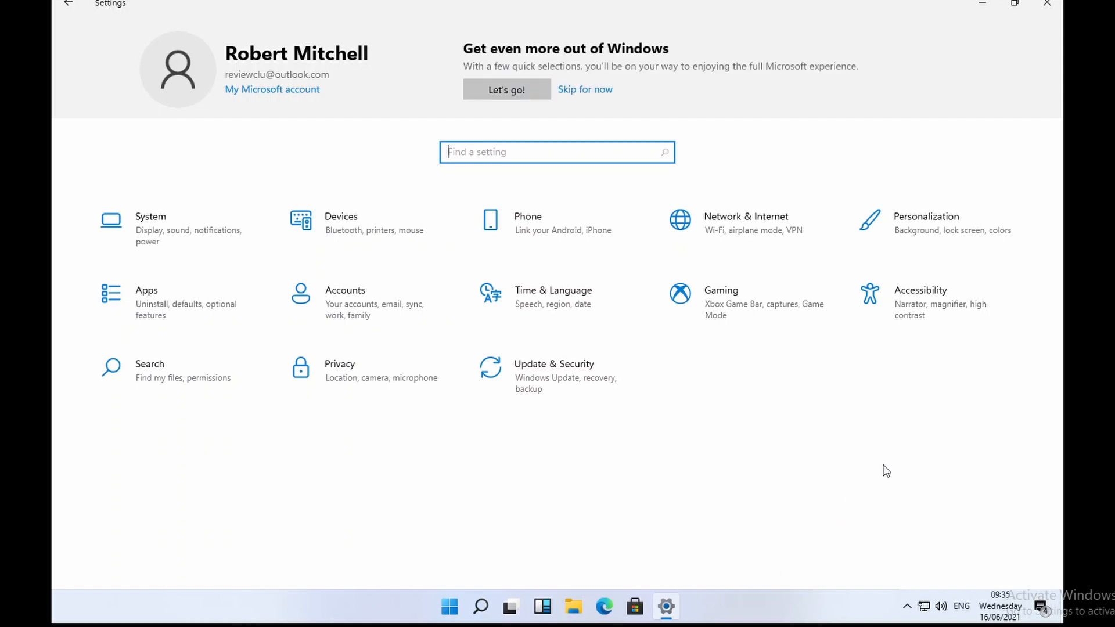
left_click(910, 610)
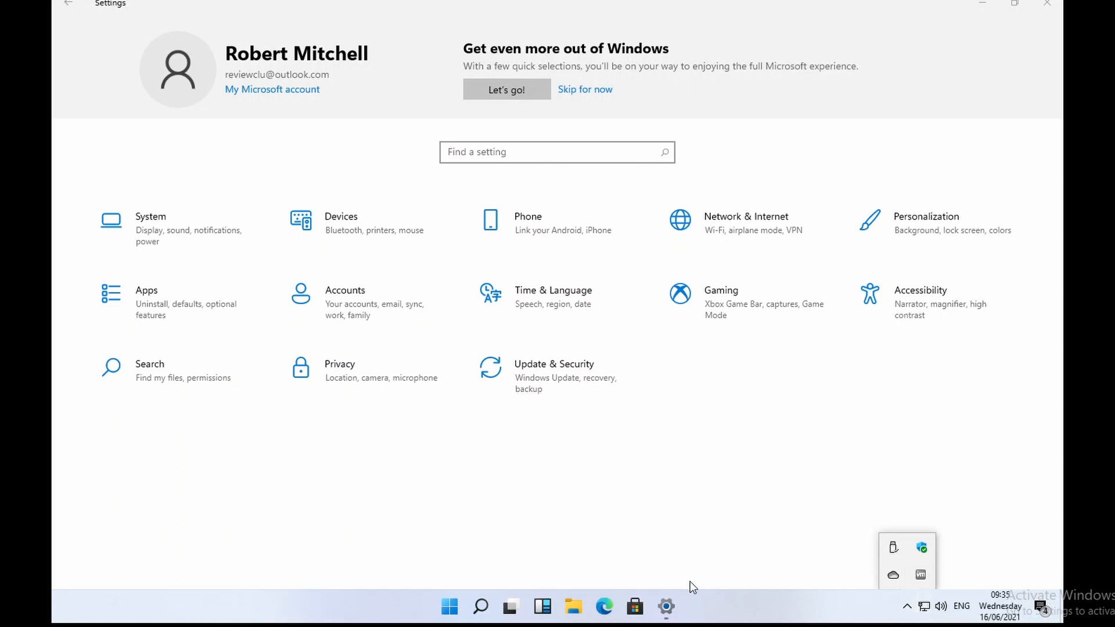
left_click(546, 608)
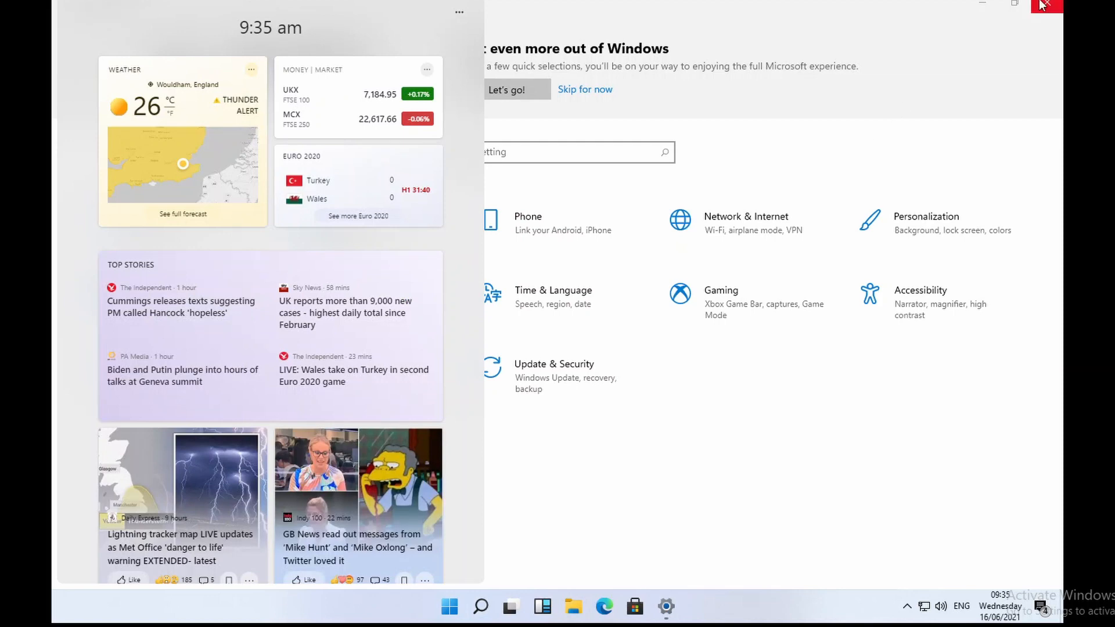
left_click(1047, 3)
Step: Reopen and close Display settings, then open Personalize from the desktop menu
right_click(614, 130)
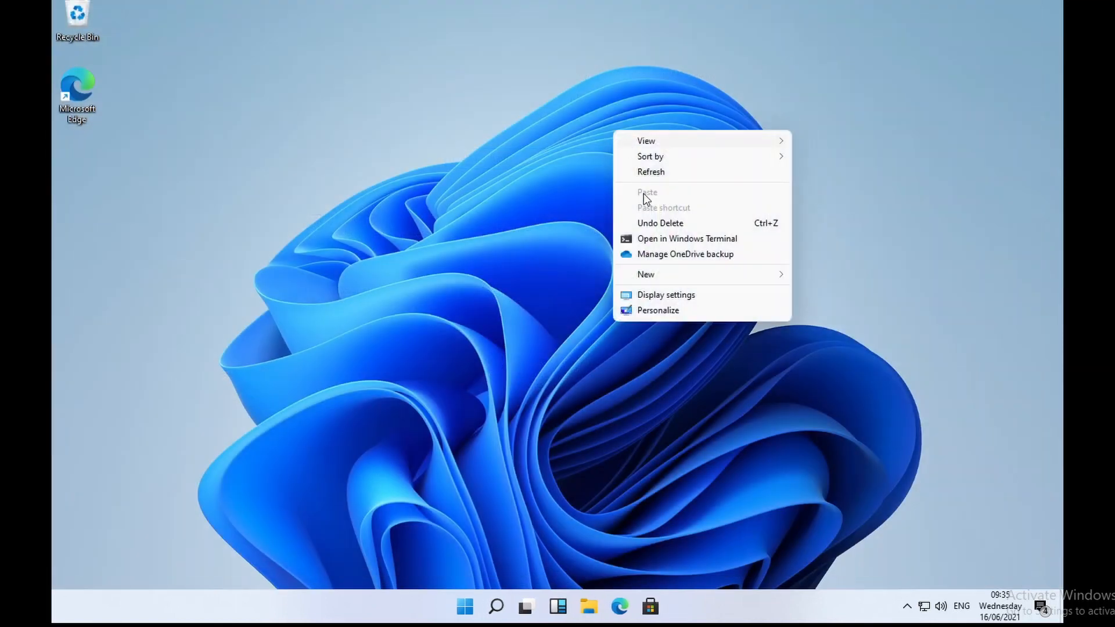
left_click(698, 296)
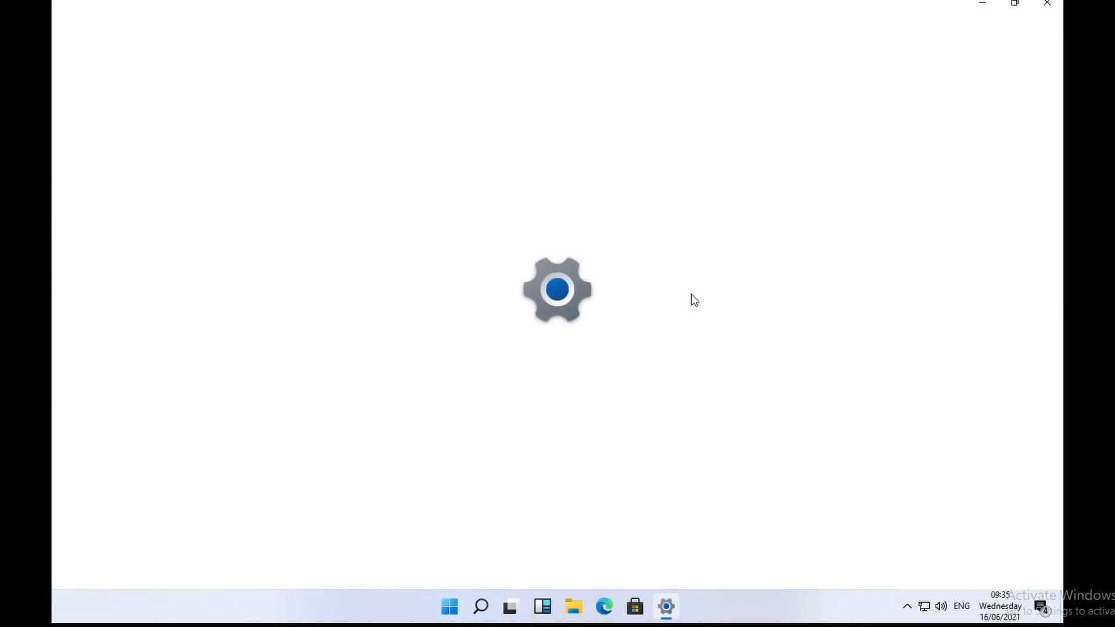
left_click(1047, 7)
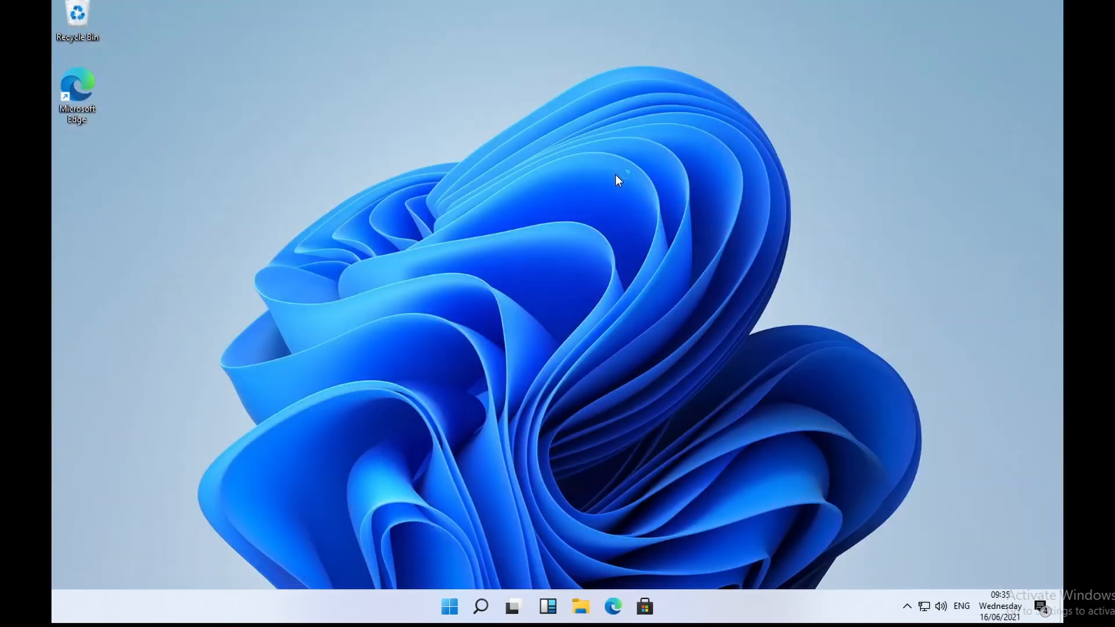
right_click(615, 174)
left_click(701, 354)
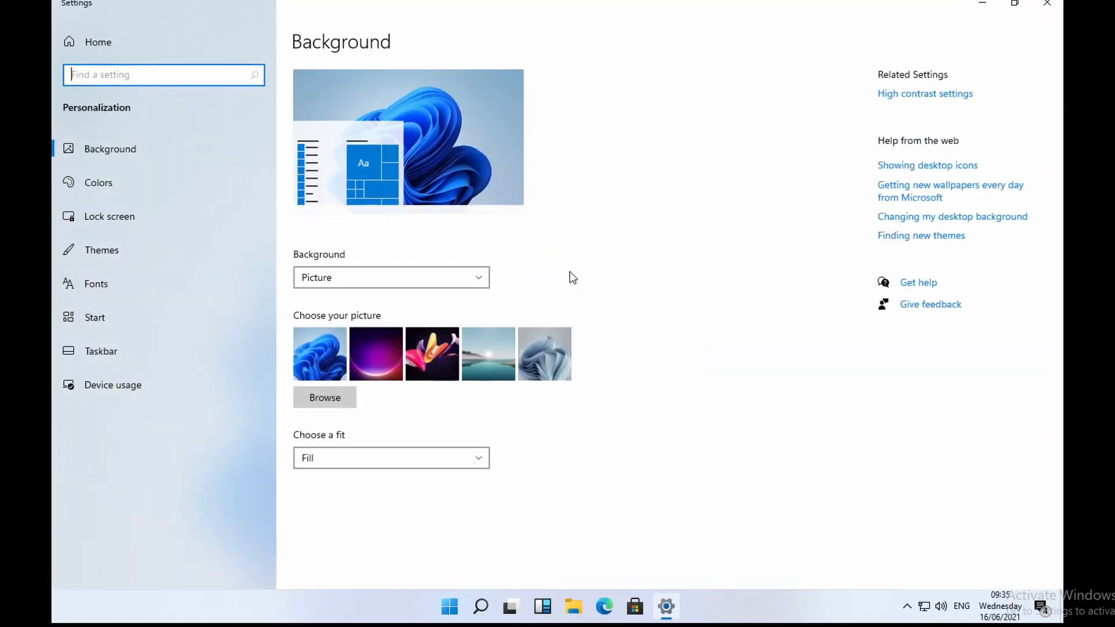
Step: Set the Windows colour mode to Dark and close Settings
left_click(142, 192)
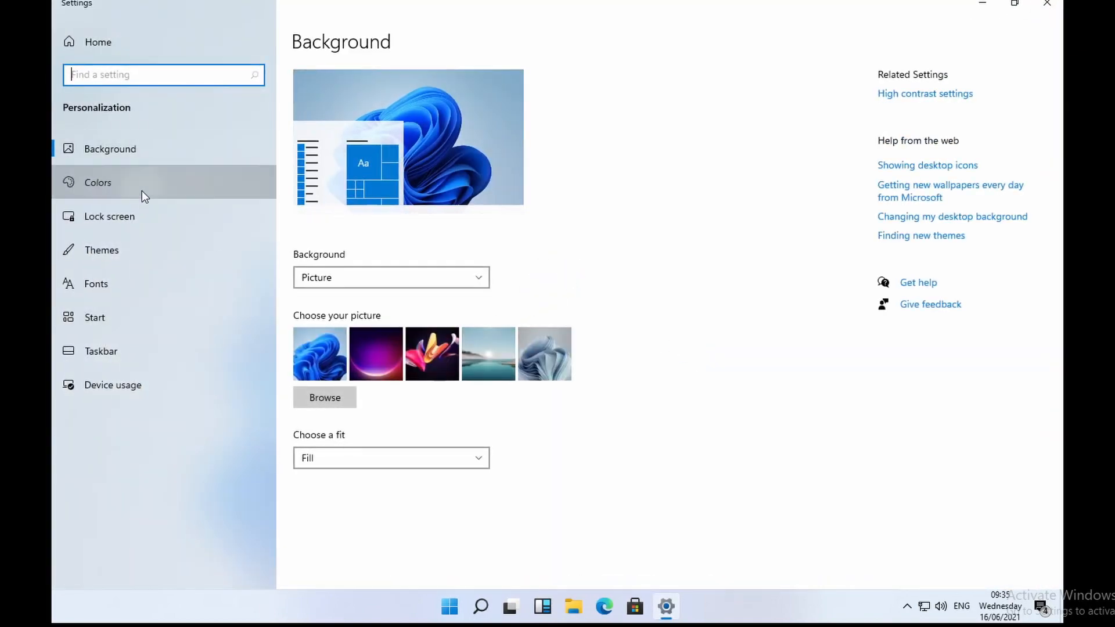
left_click(399, 282)
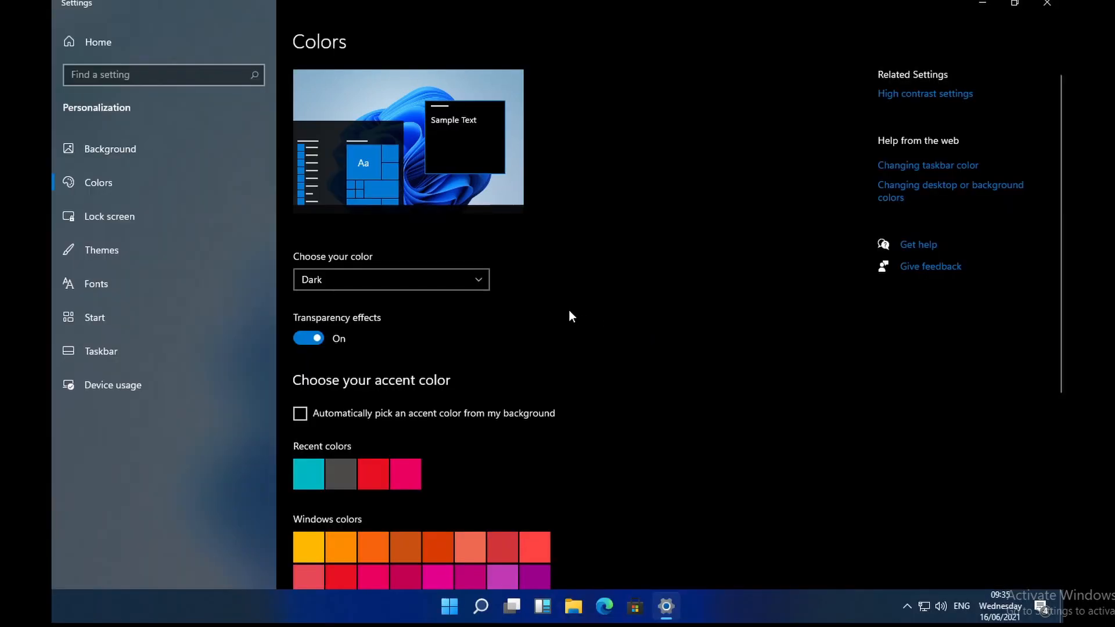
left_click(1049, 5)
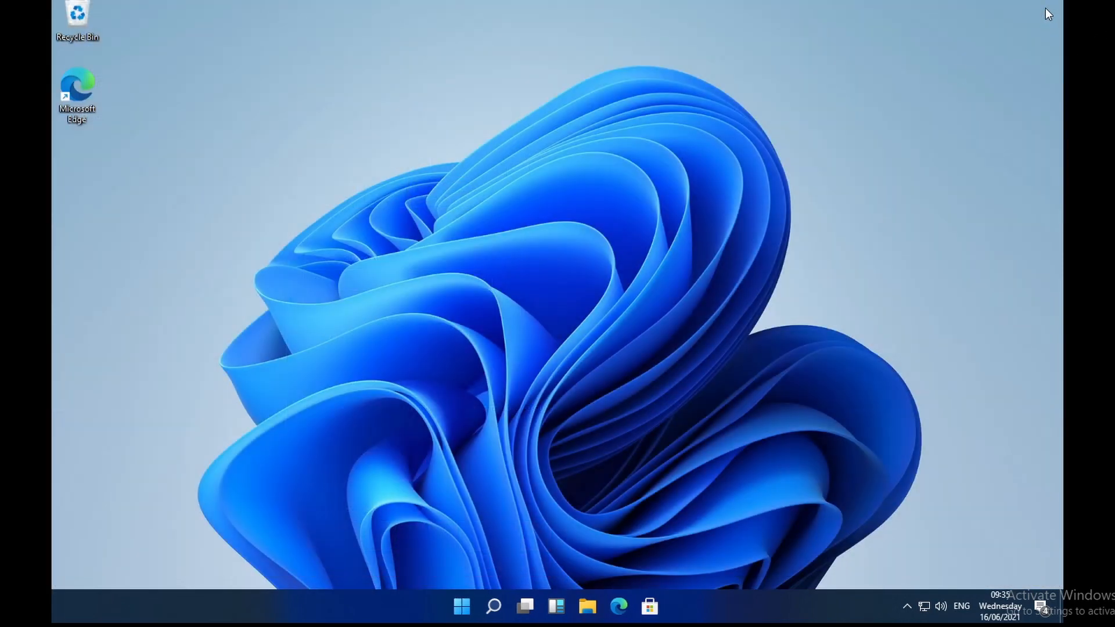
Step: Reopen Personalization, toggle transparency effects off and on, and set the colourful bloom wallpaper
right_click(596, 270)
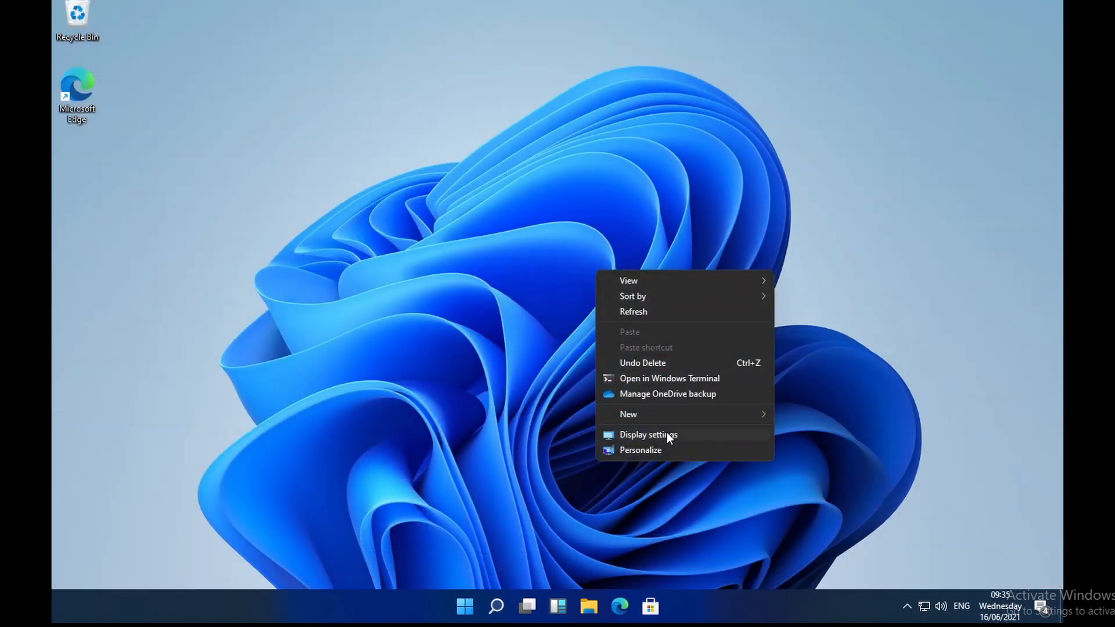
left_click(668, 450)
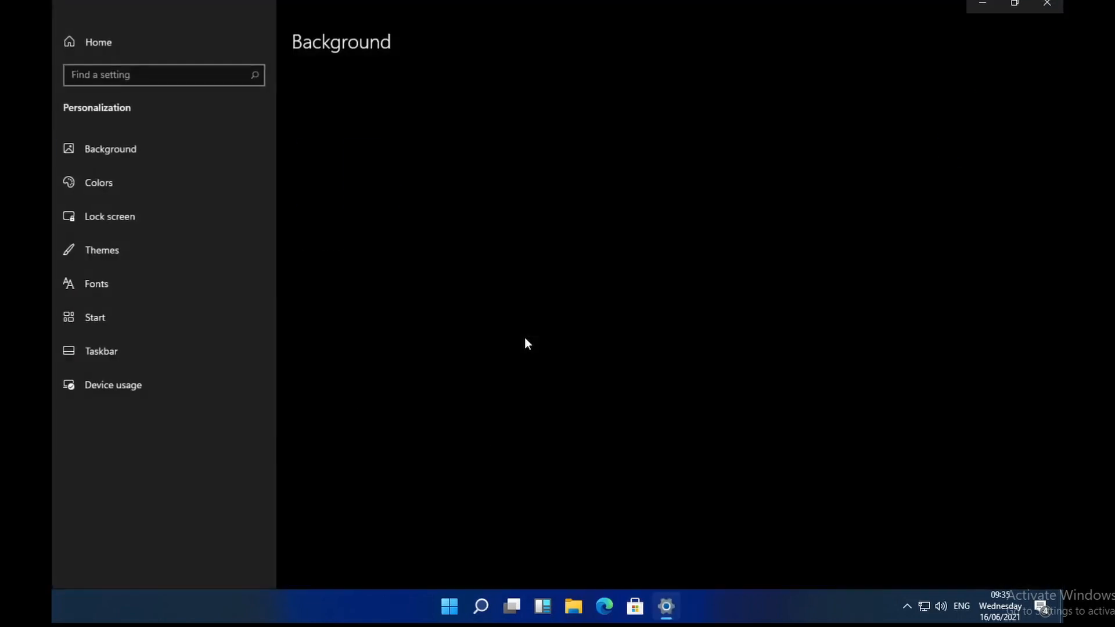
left_click(179, 179)
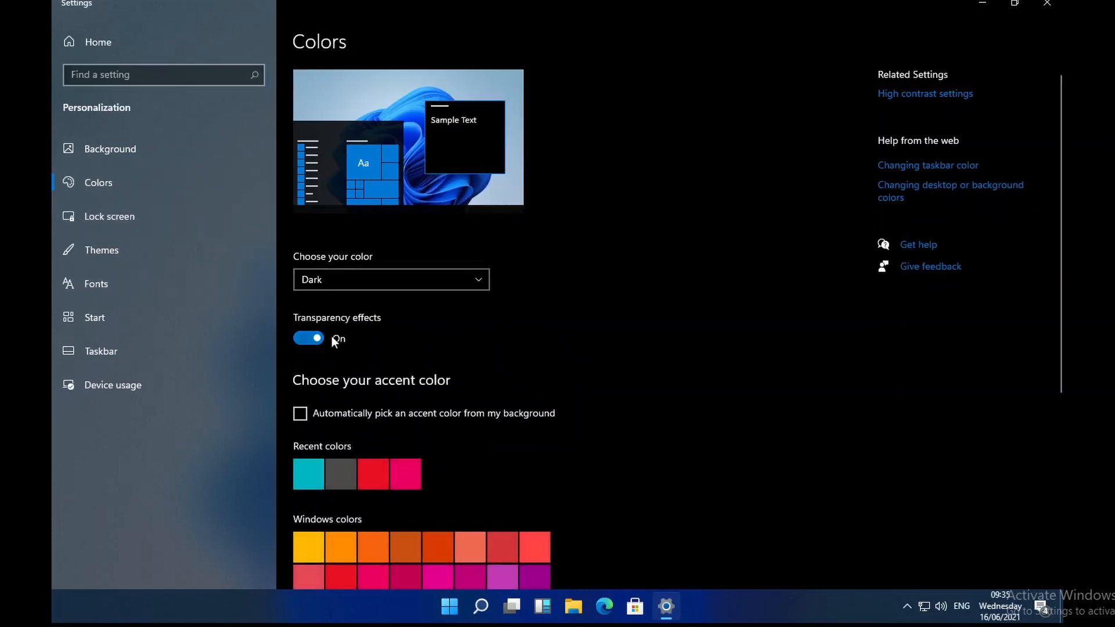
left_click(317, 337)
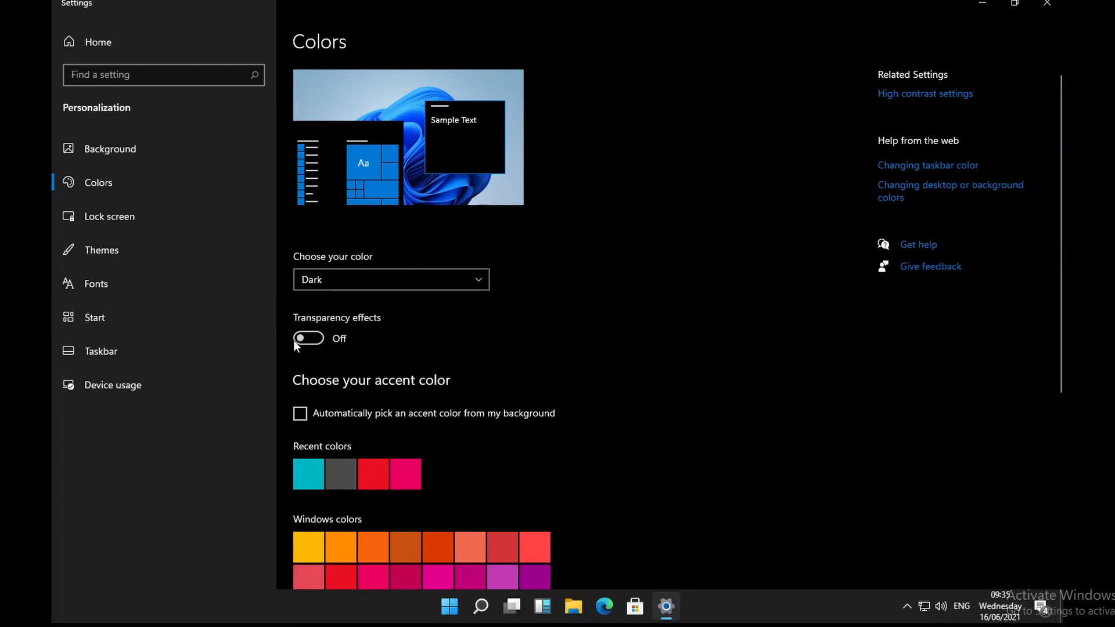
left_click(299, 342)
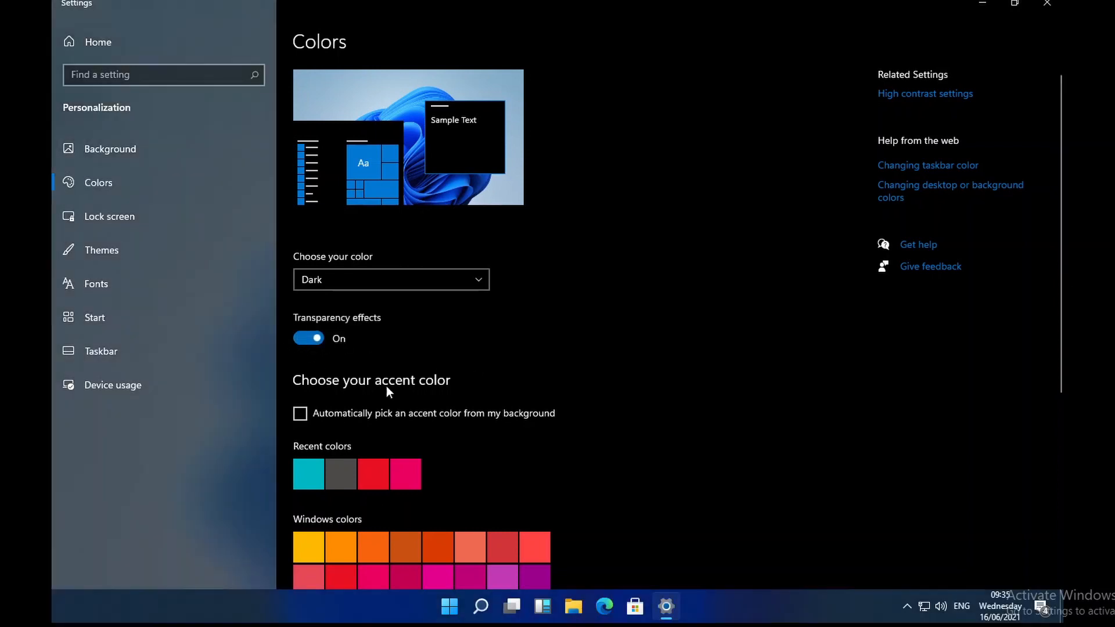
scroll(581, 378, "down", 6)
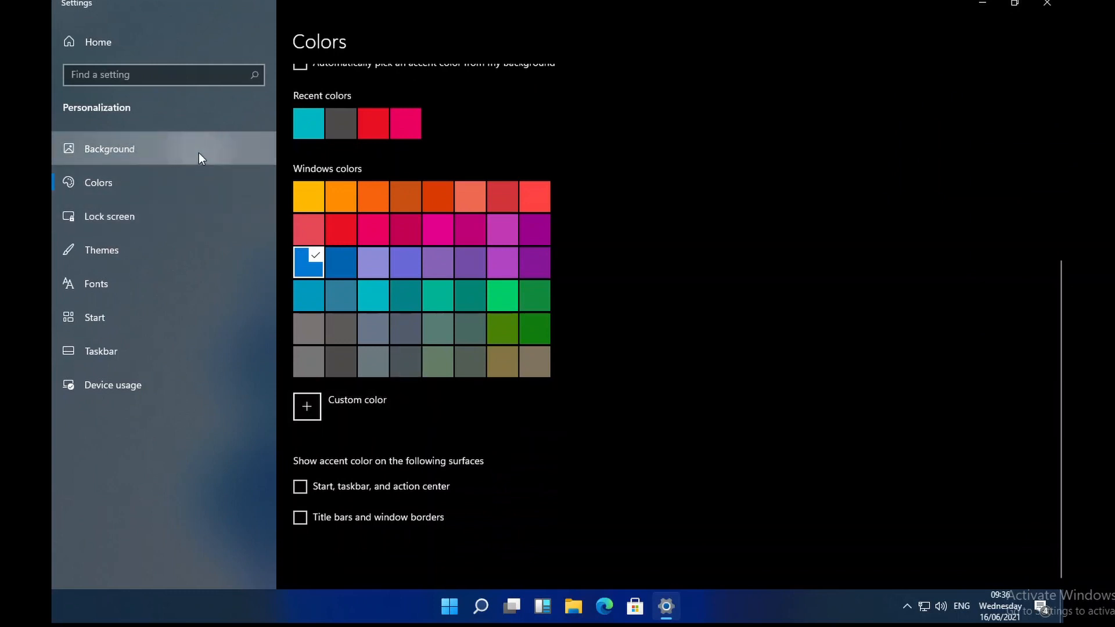
left_click(249, 159)
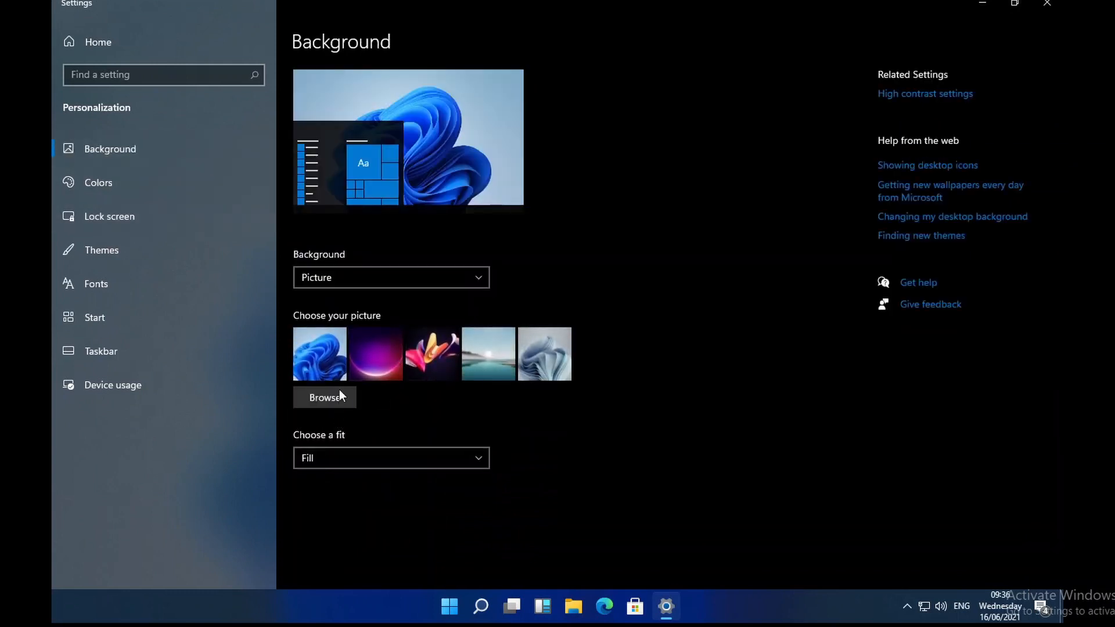
left_click(420, 356)
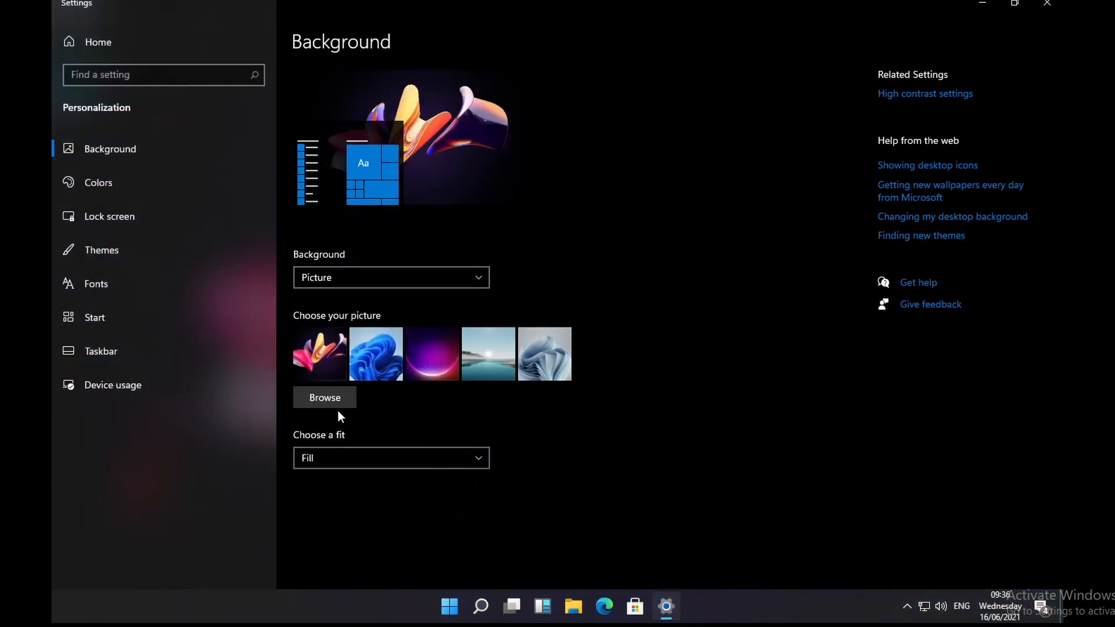
key("alt+F4")
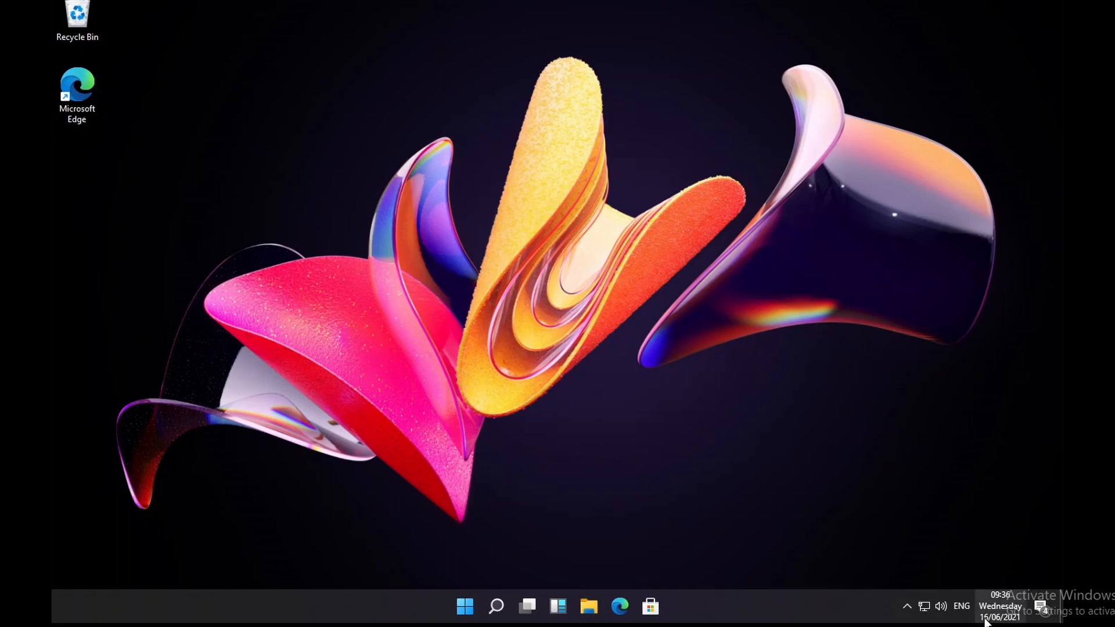
Step: Dismiss the OneDrive, startup apps, location privacy and display driver notifications, then close the panel
left_click(1040, 607)
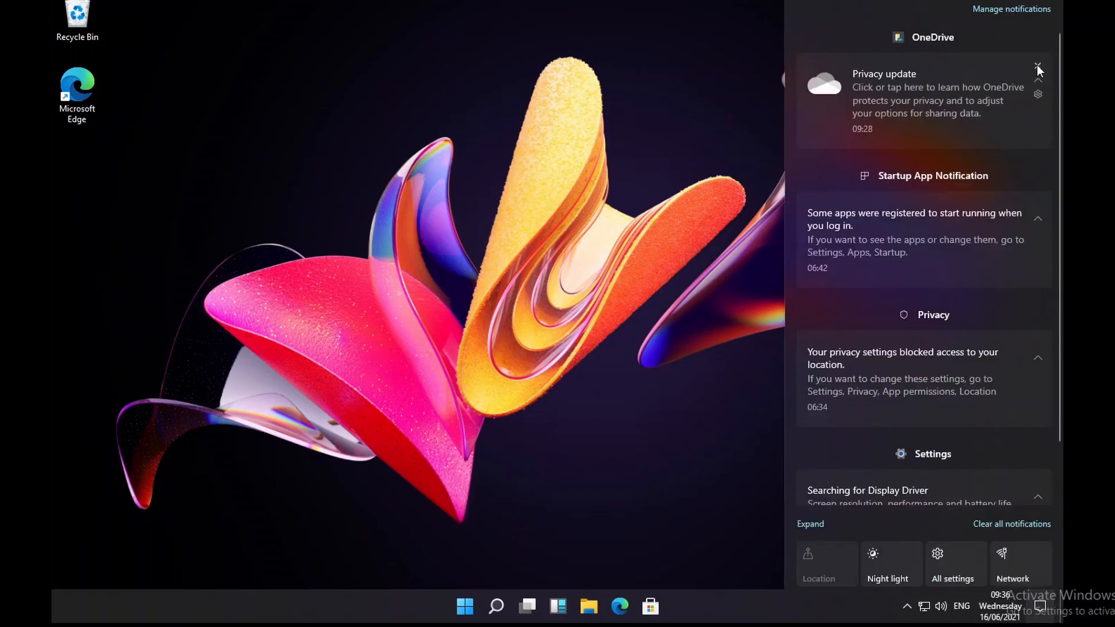
left_click(1038, 66)
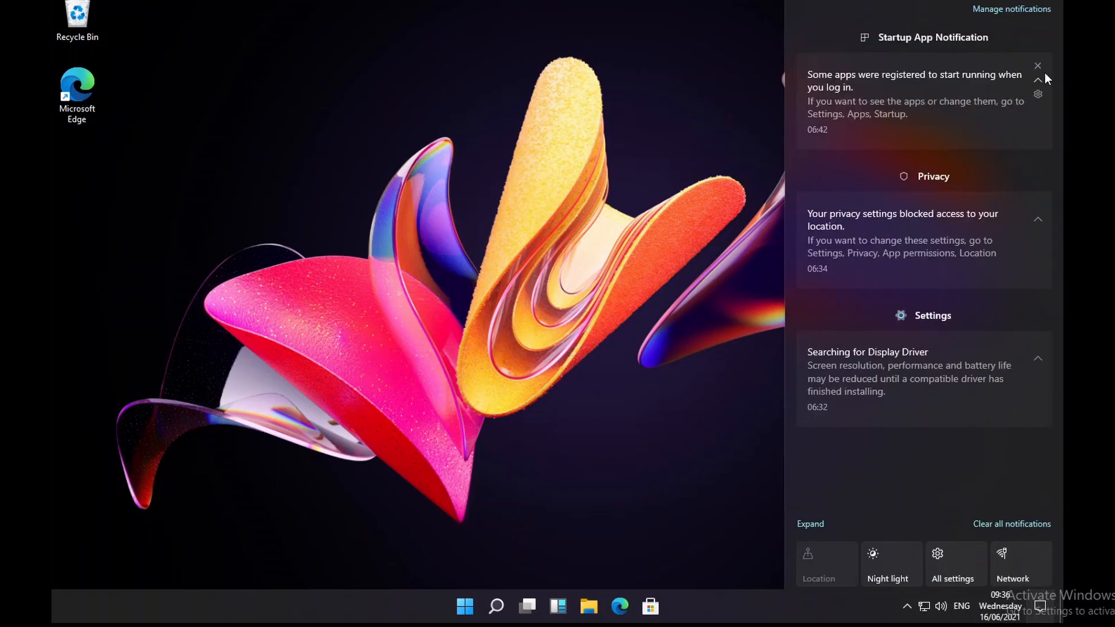
left_click(1039, 65)
left_click(1039, 66)
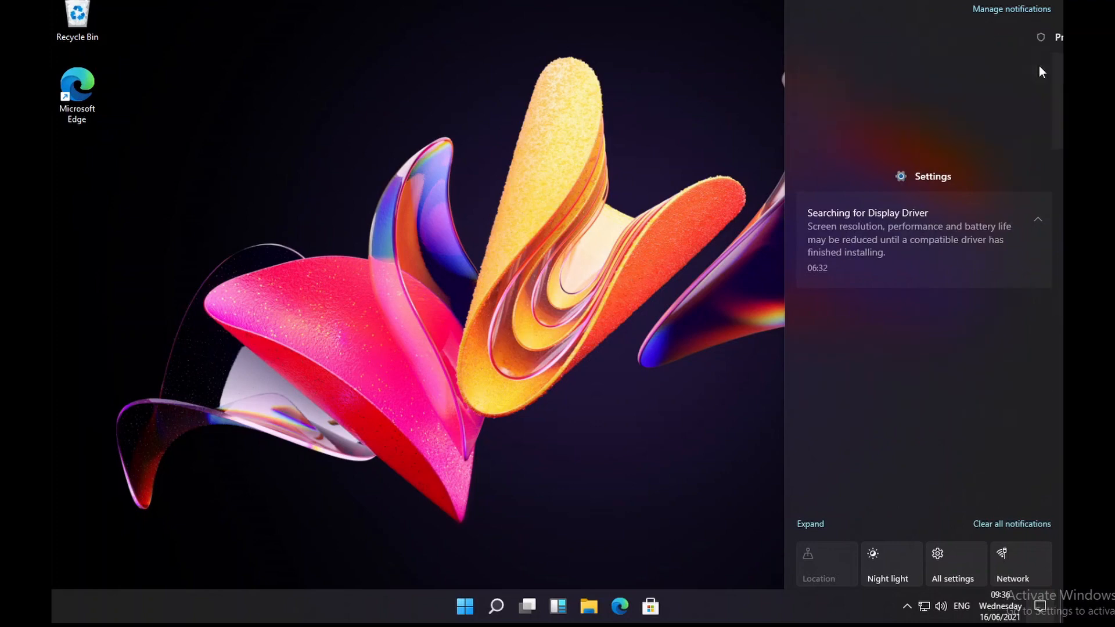
left_click(1039, 67)
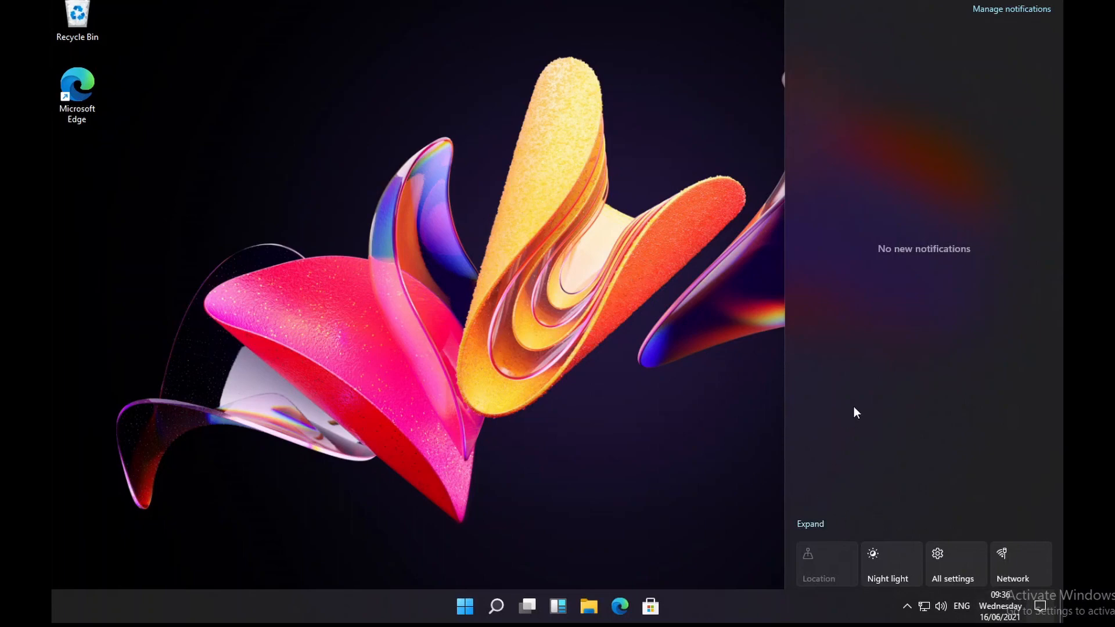
left_click(671, 501)
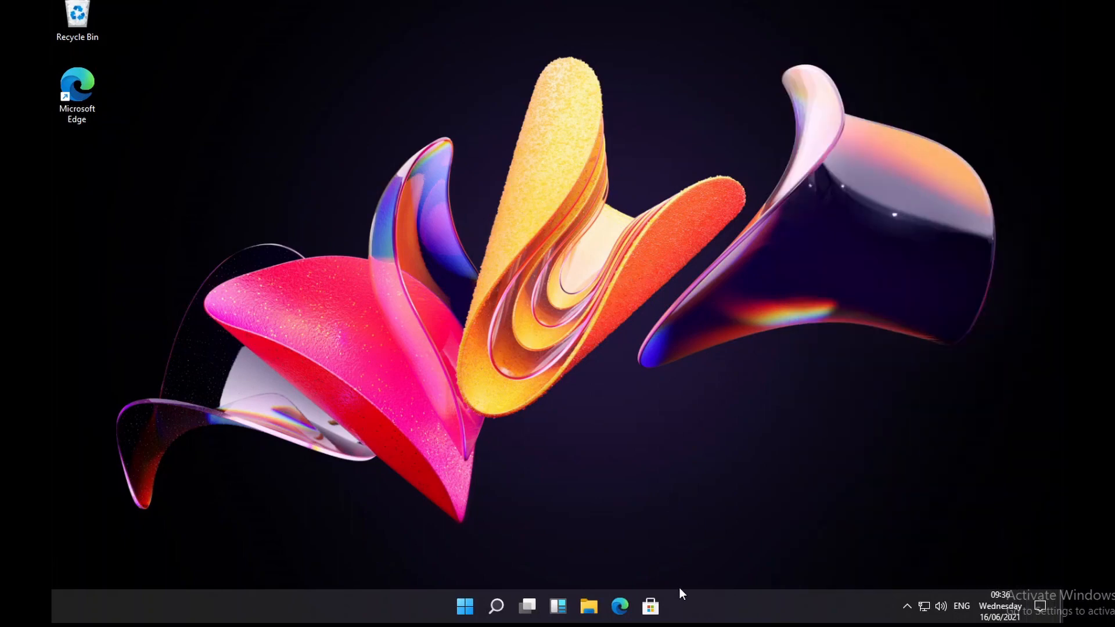
Step: Open the Microsoft Store, reposition its window, scroll to Most popular apps, then close it
left_click(653, 607)
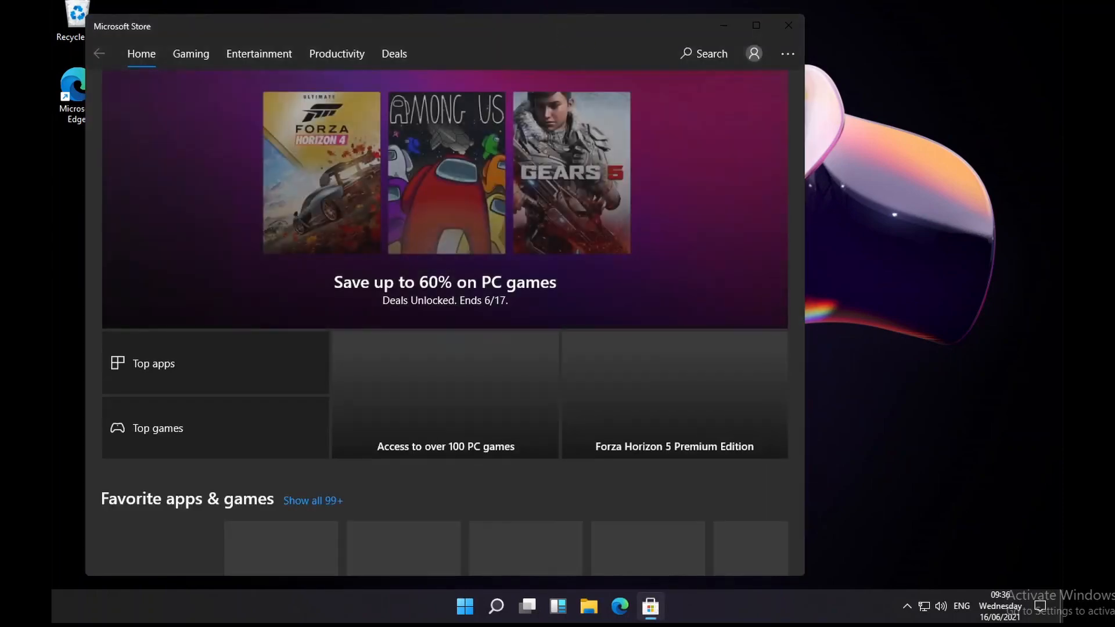
left_click_drag(560, 30, 668, 27)
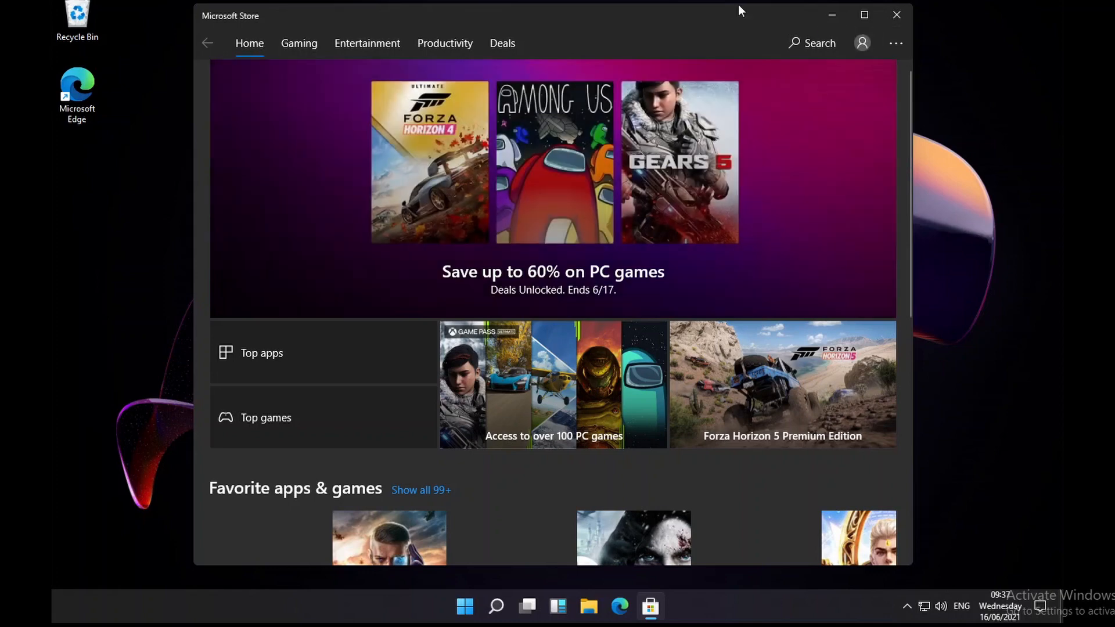
scroll(748, 174, "down", 8)
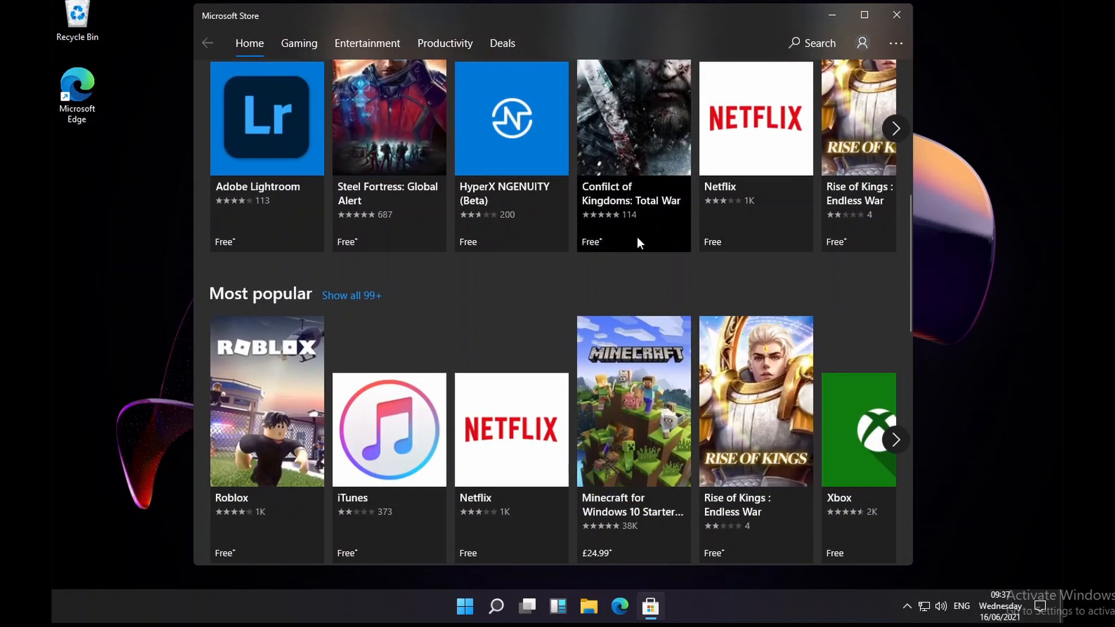
left_click(898, 15)
key("super")
Step: From Start, look at the power options and then the account options, dismissing each
left_click(731, 560)
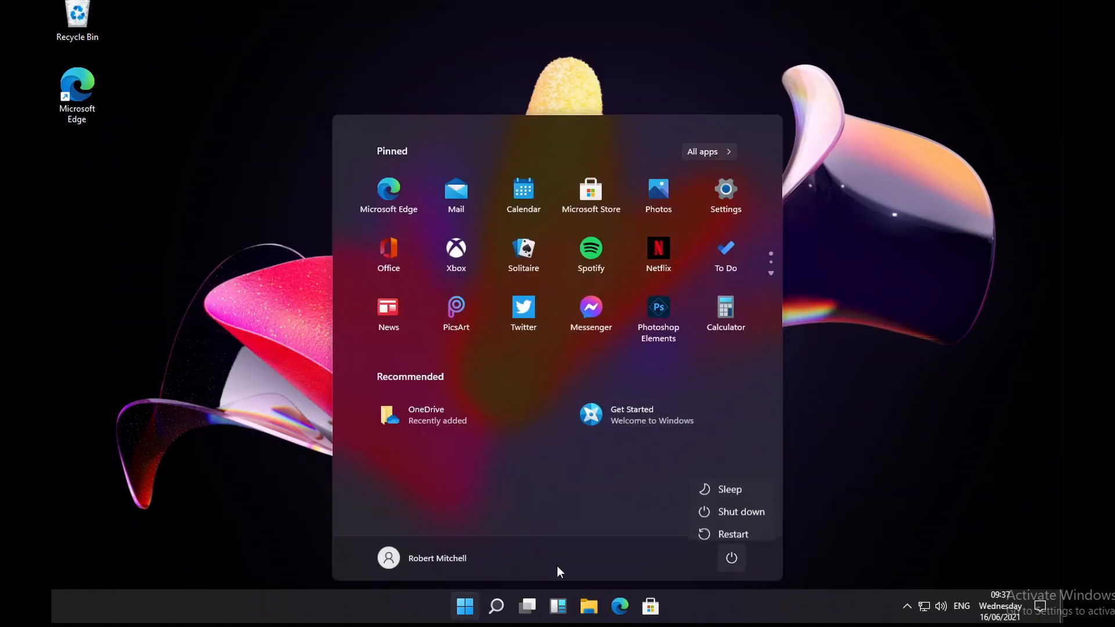
left_click(440, 556)
left_click(423, 559)
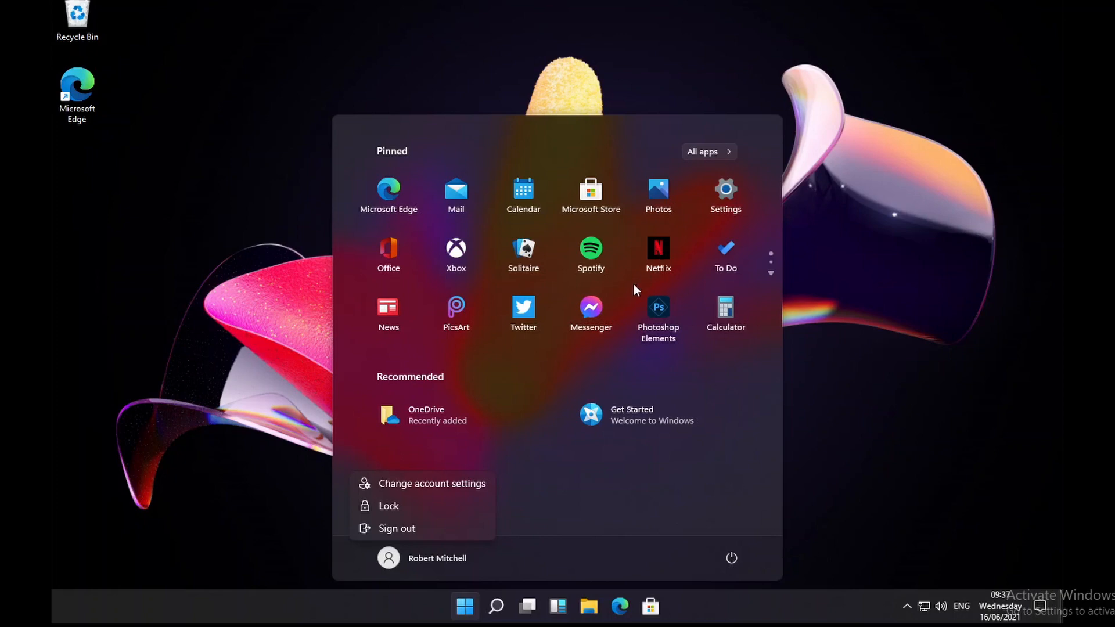
left_click(595, 372)
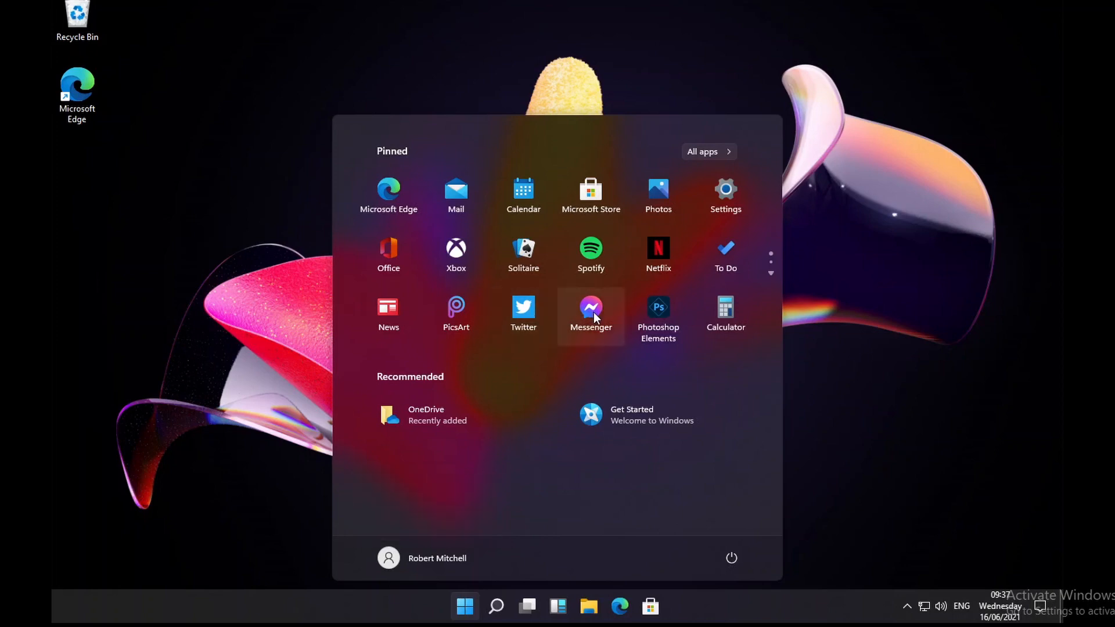
Step: Start installing the pinned Spotify, Twitter and Messenger apps and check the Twitter install in the Store
left_click_drag(519, 309, 592, 323)
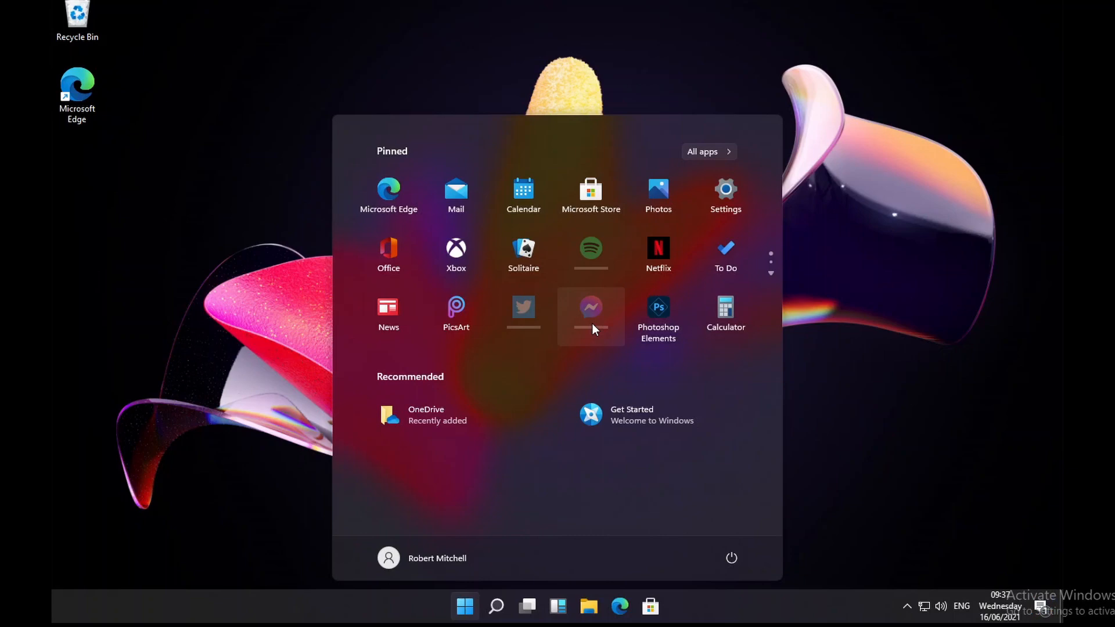
scroll(728, 263, "down", 1)
scroll(729, 271, "up", 1)
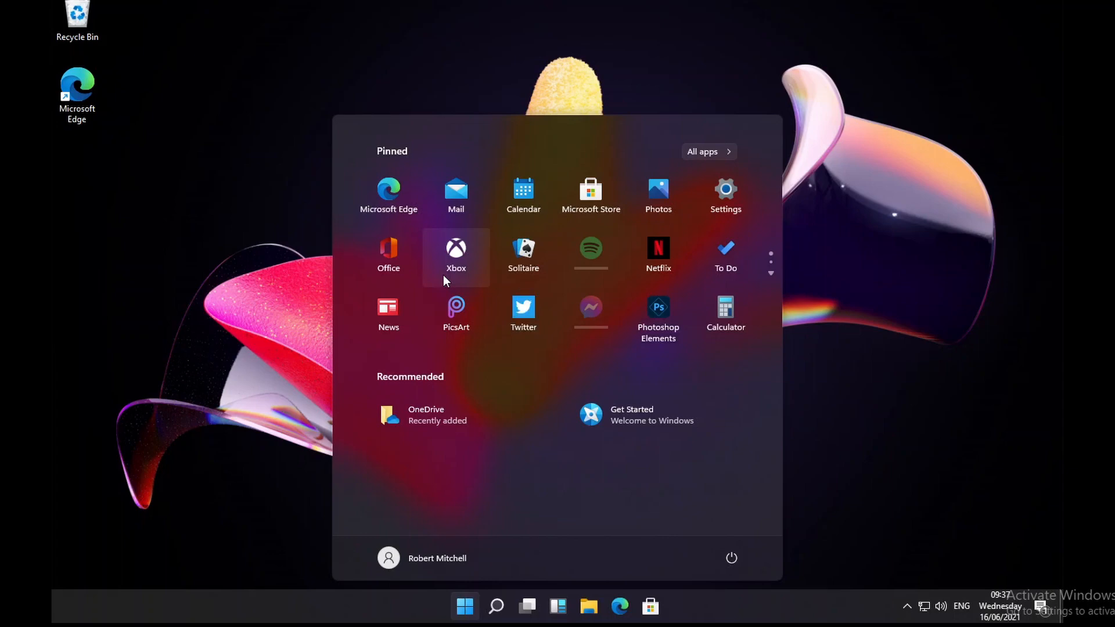
left_click(539, 318)
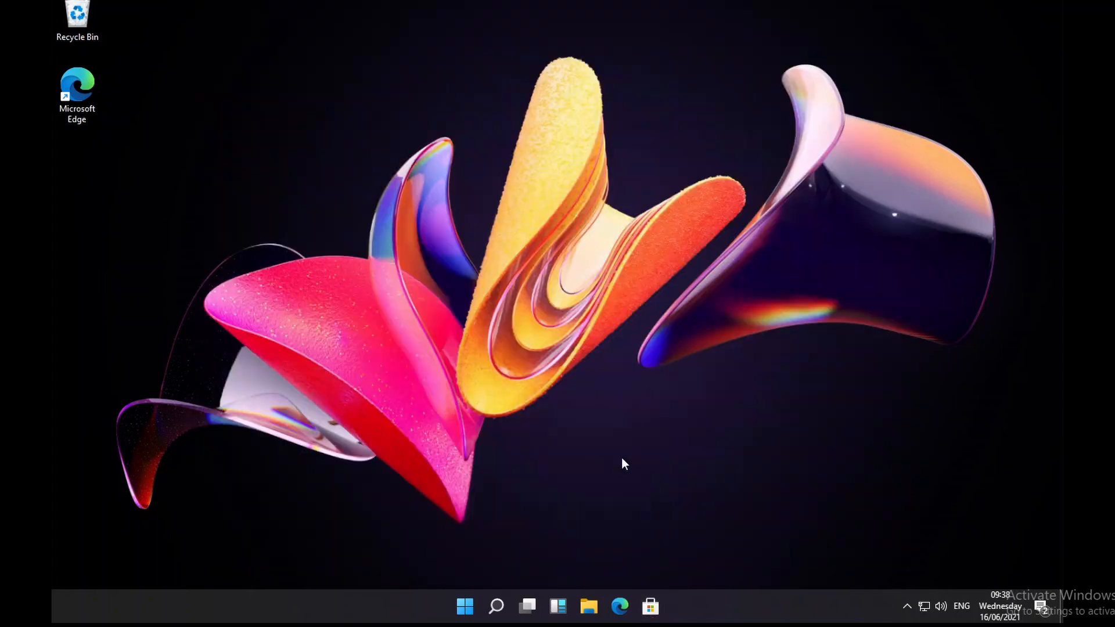
Step: View the Twitter download error details, dismiss the update-failed message, and launch the installed Spotify
left_click(464, 606)
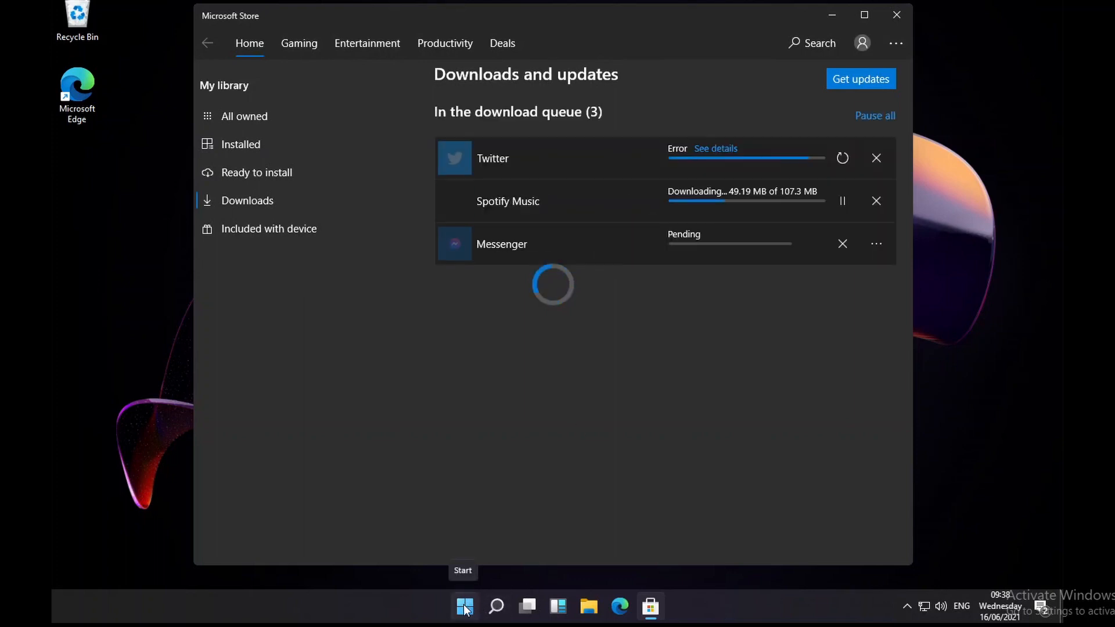
left_click(723, 150)
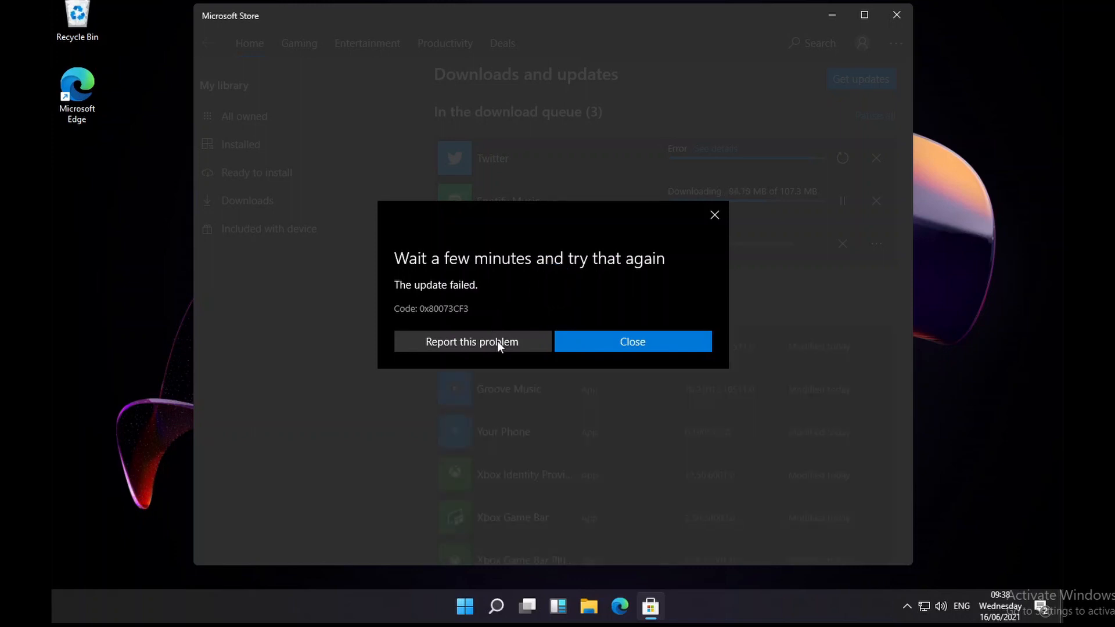
left_click(686, 350)
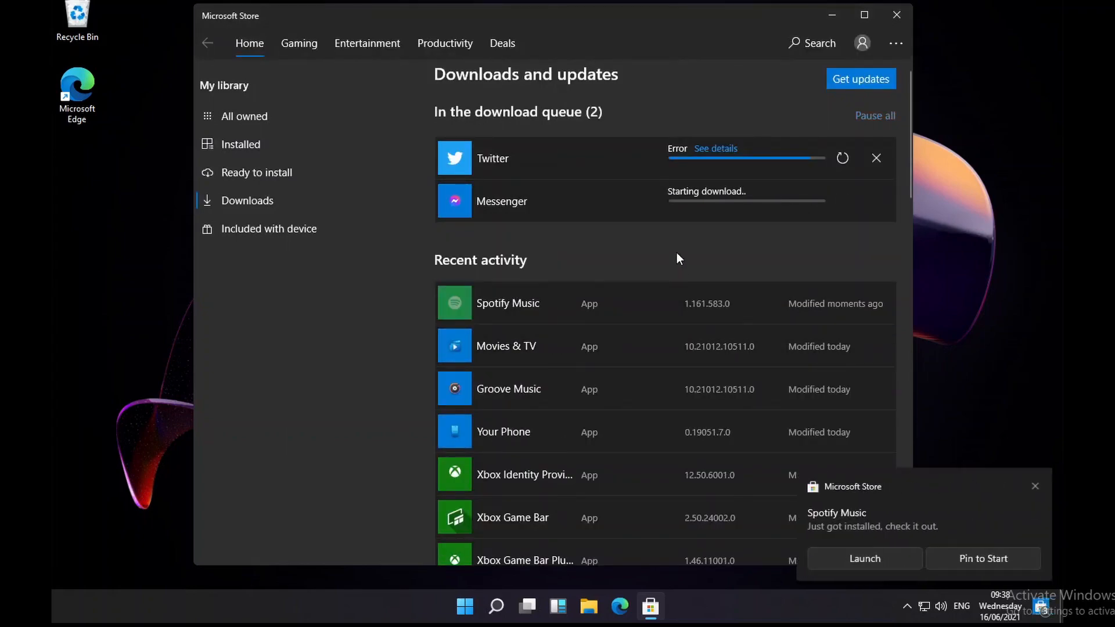
left_click(864, 558)
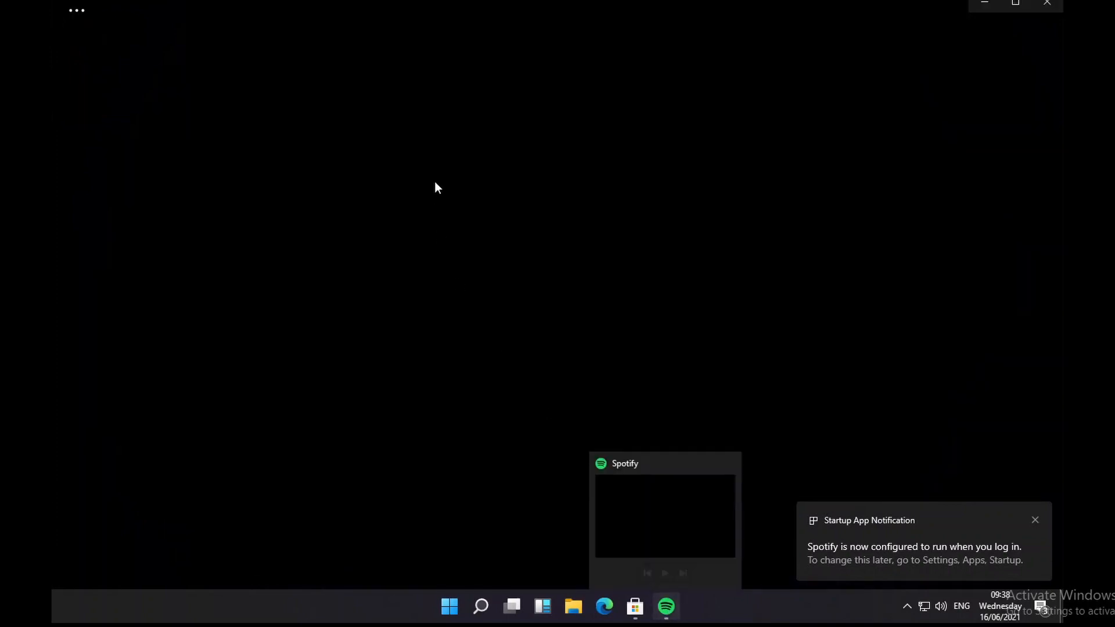
Step: Bring Spotify forward, peek at its app menu, unmaximize and move its window, then close Spotify
key("alt+Tab")
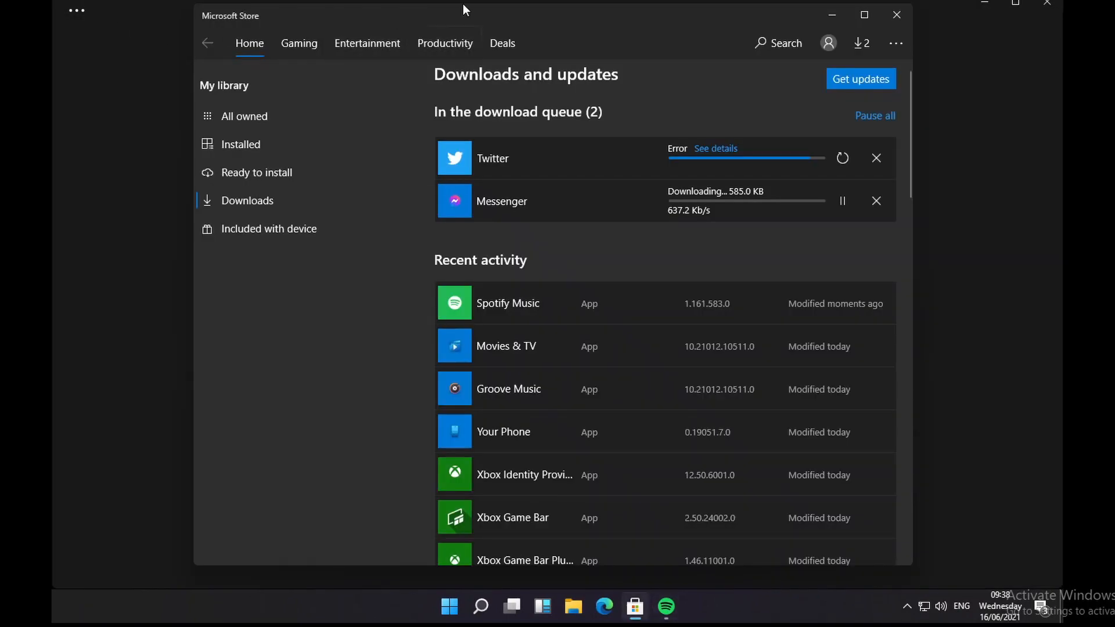
left_click(963, 58)
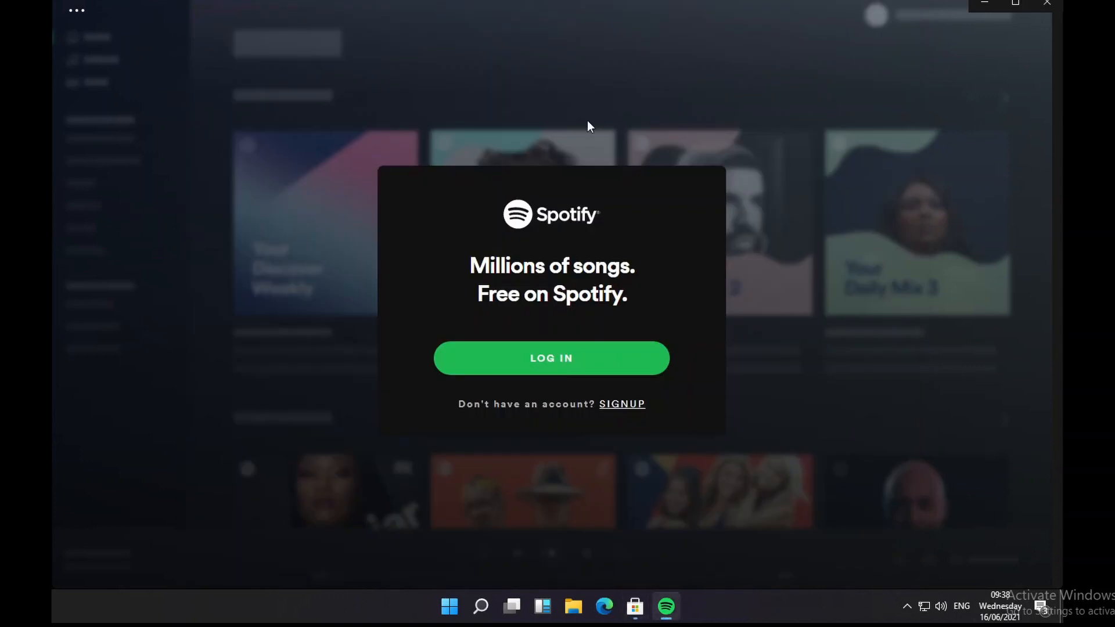
left_click(77, 10)
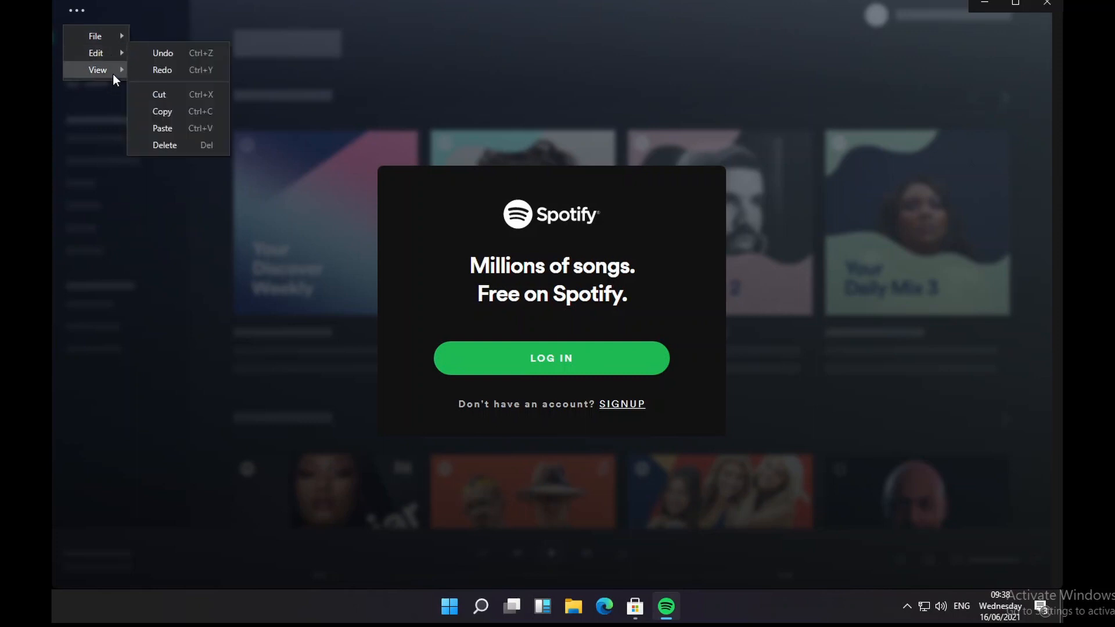
left_click(121, 2)
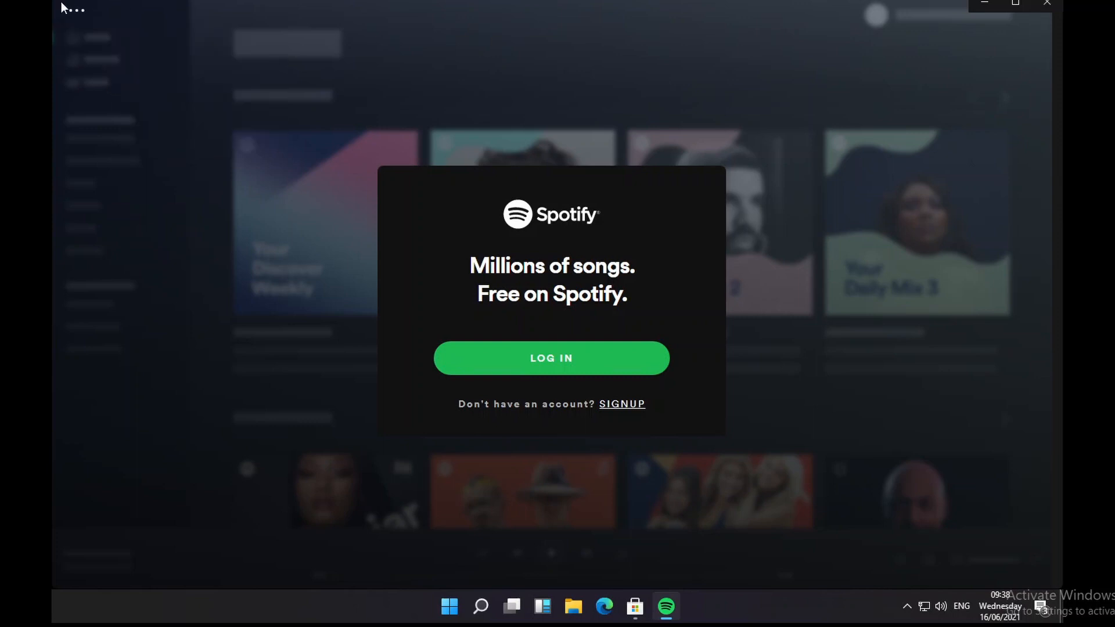
left_click_drag(207, 61, 280, 93)
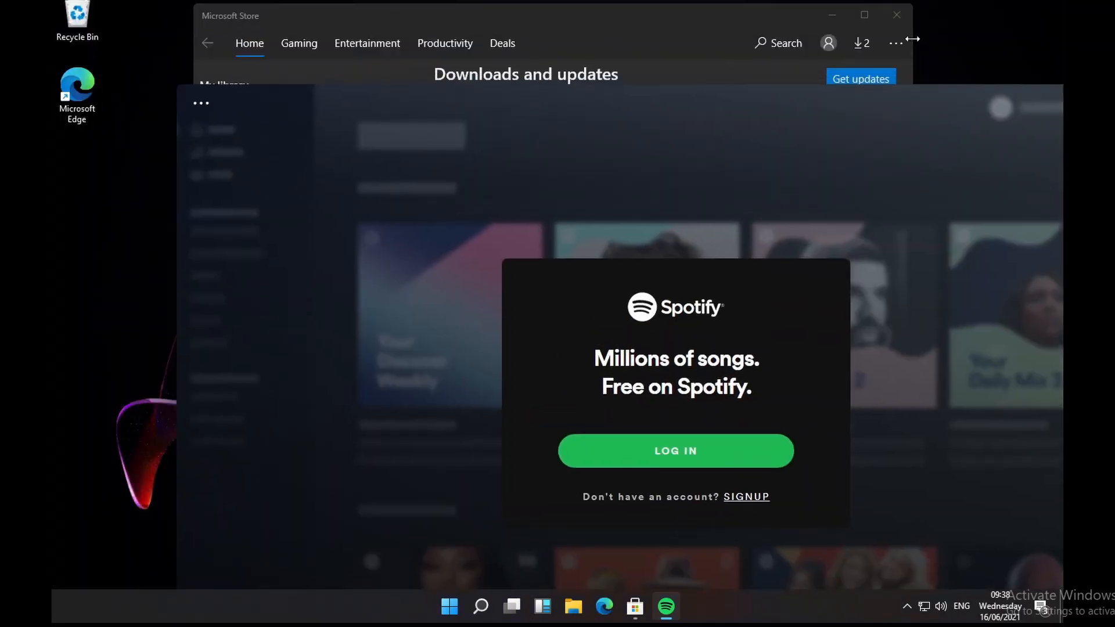
left_click_drag(895, 111, 609, 118)
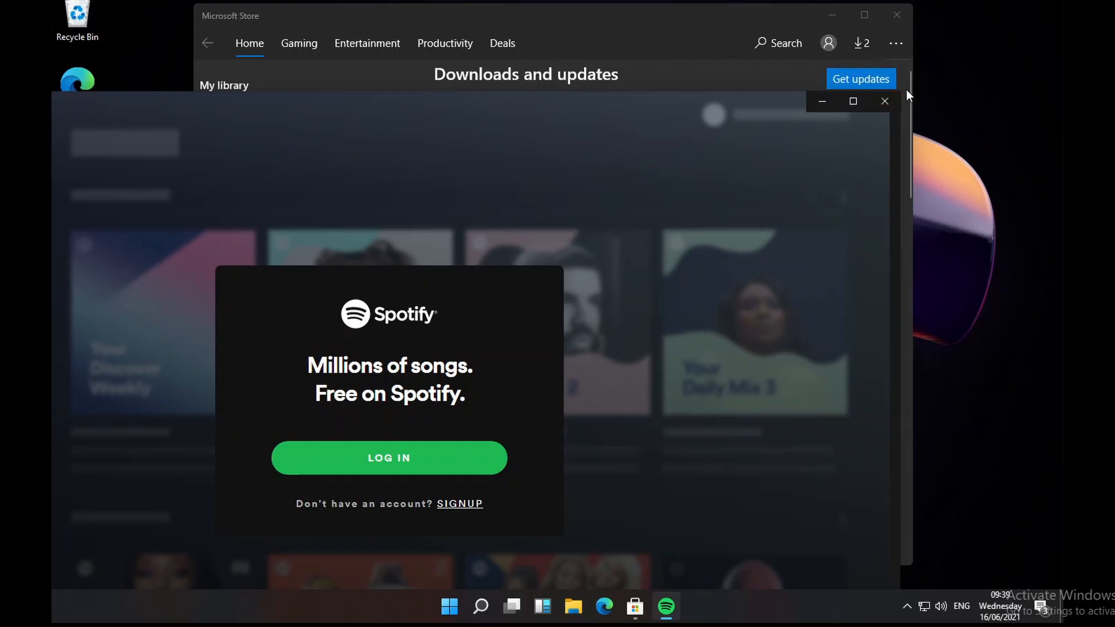
left_click(889, 98)
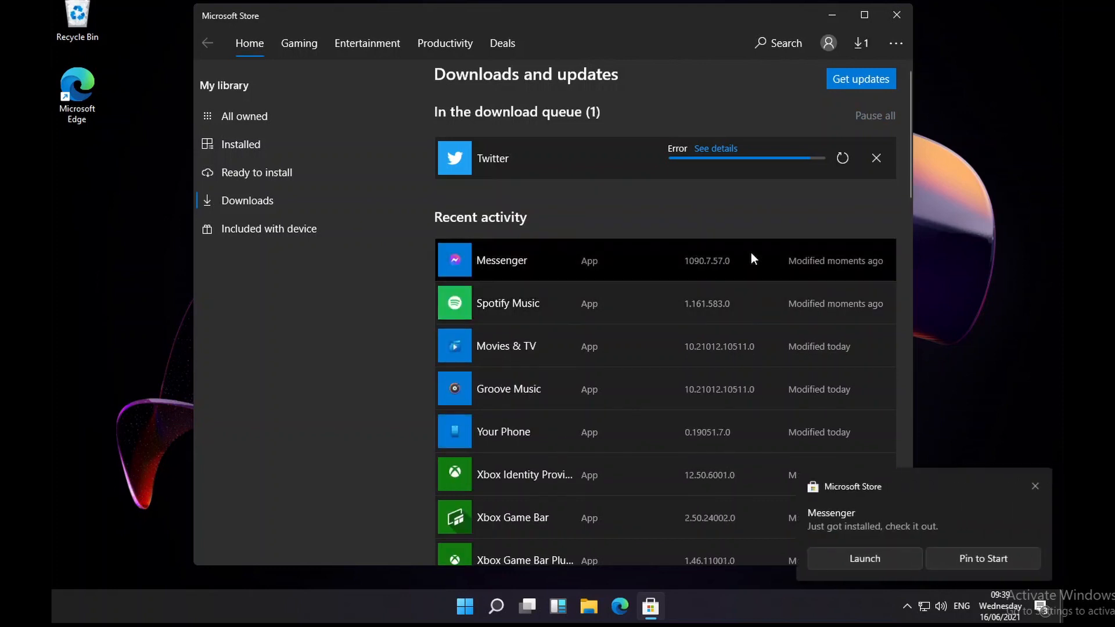
Step: Launch Messenger from its toast, close Microsoft Store, and move Messenger to the top right
left_click(848, 555)
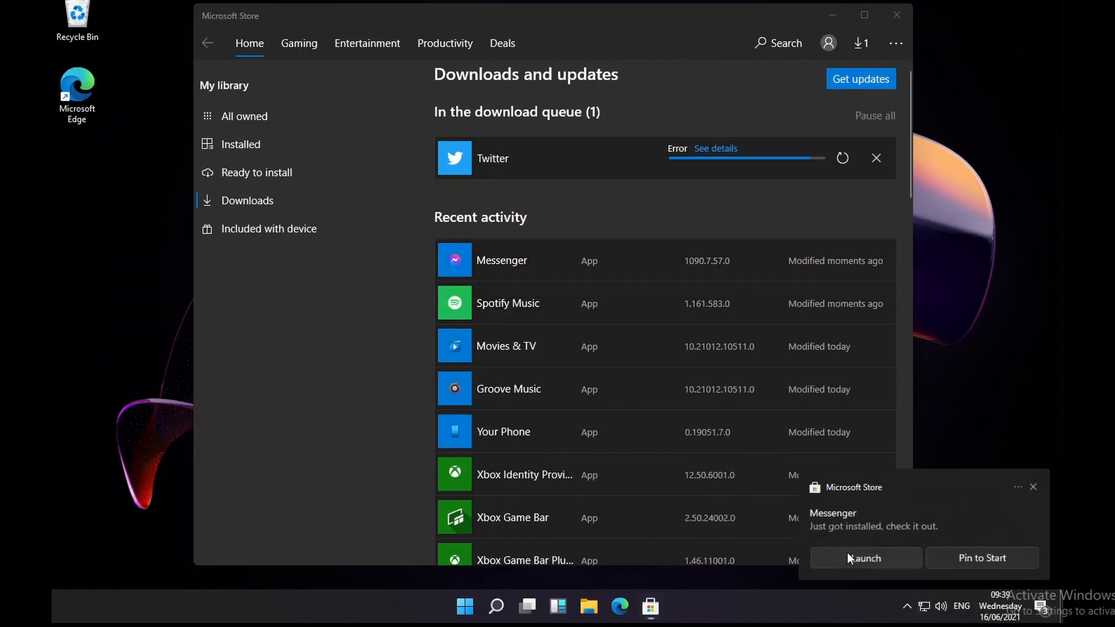
left_click(897, 15)
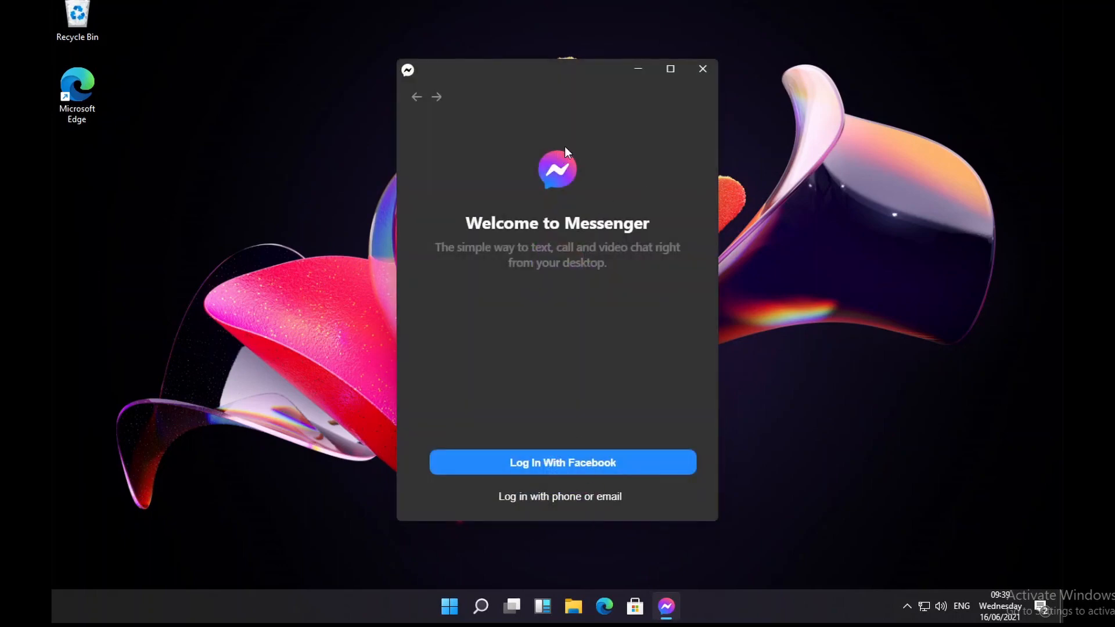
left_click_drag(504, 81, 959, 13)
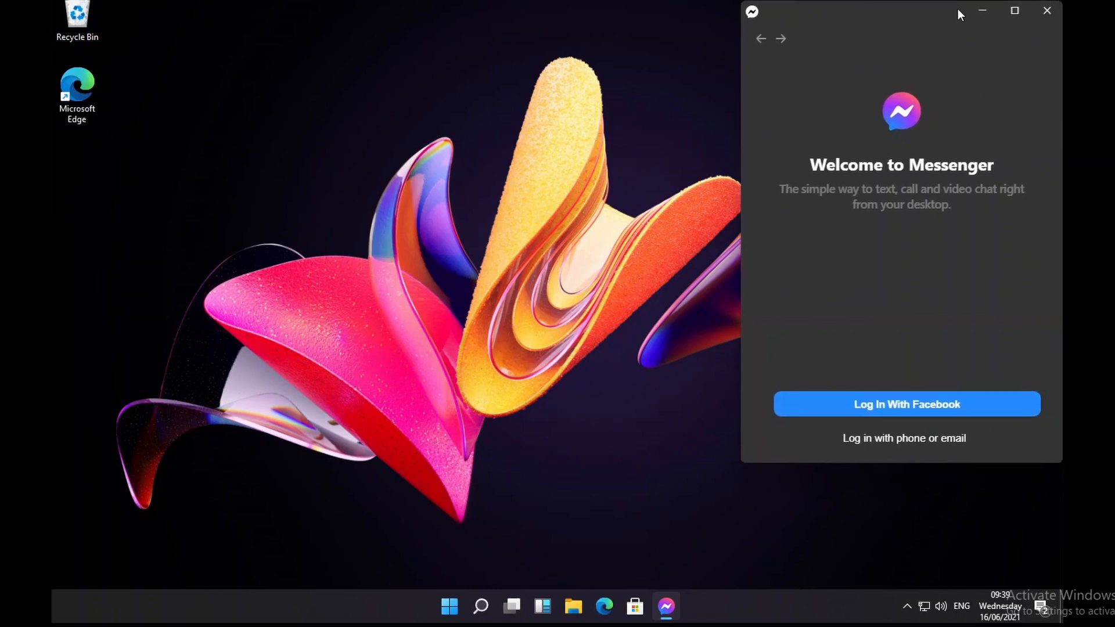